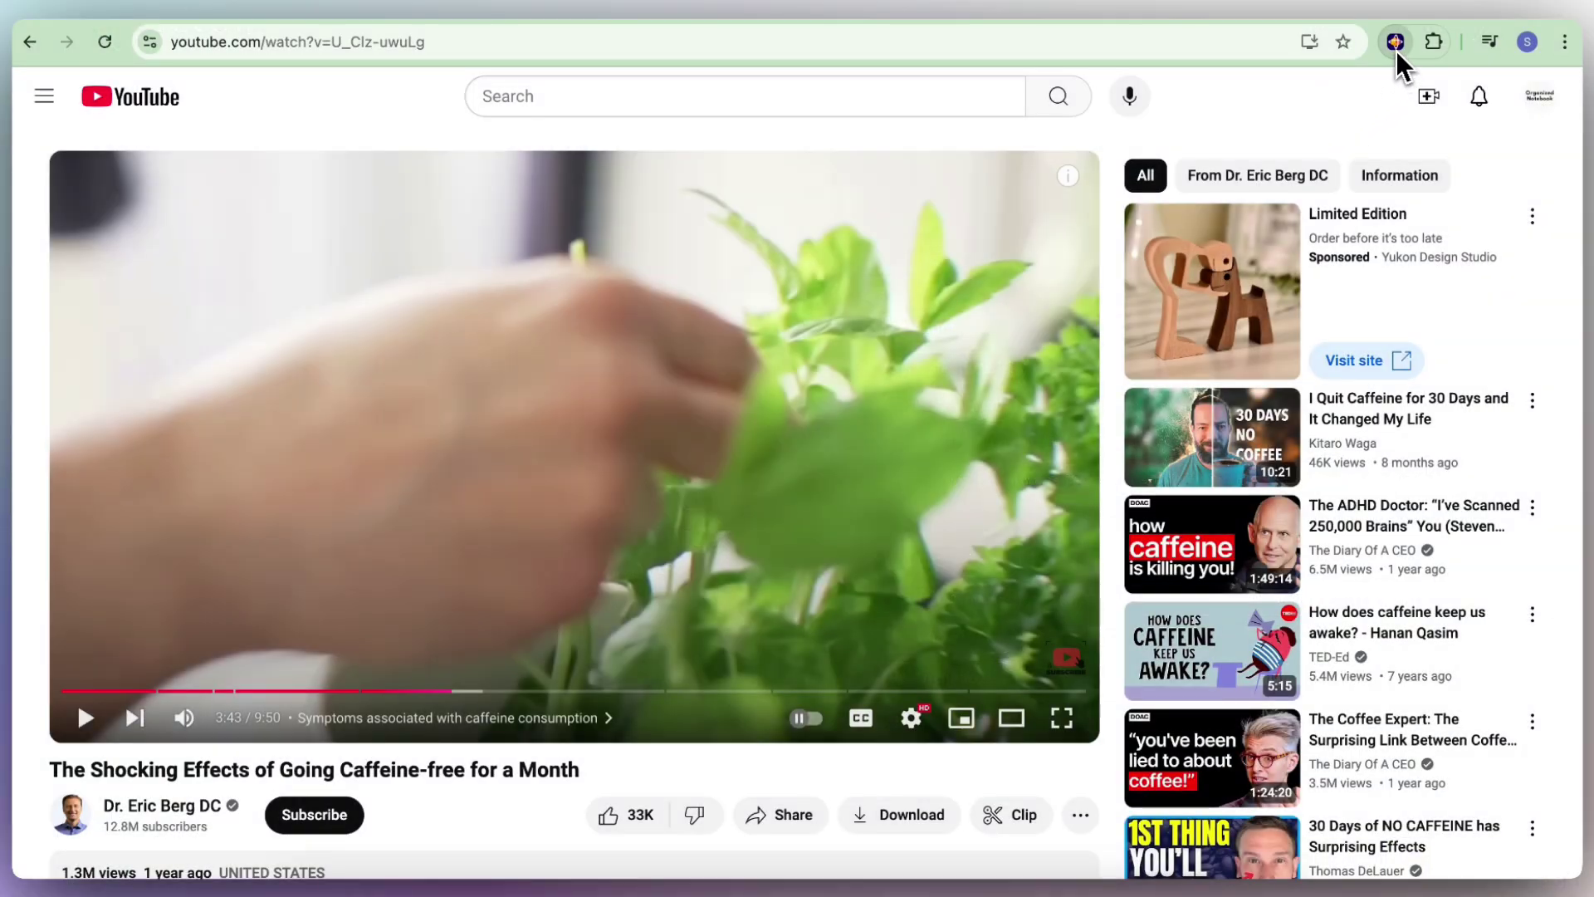
Step: Tag the video's Recall summary with Health/Sleep
{"action": "left_click", "coordinate": [1397, 52]}
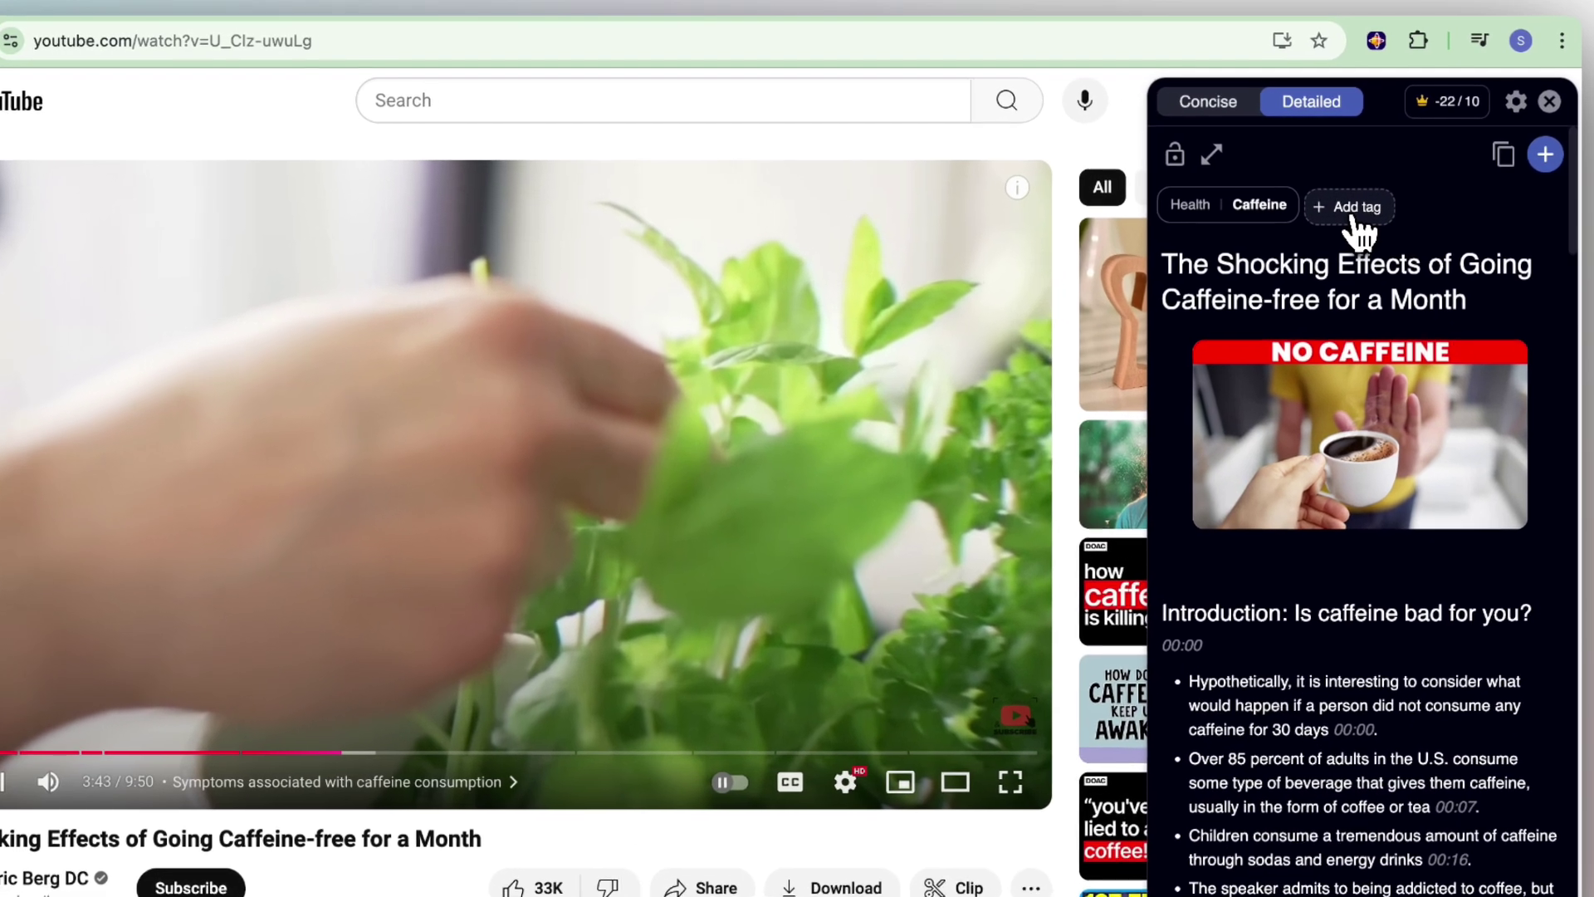
{"action": "left_click", "coordinate": [1353, 214]}
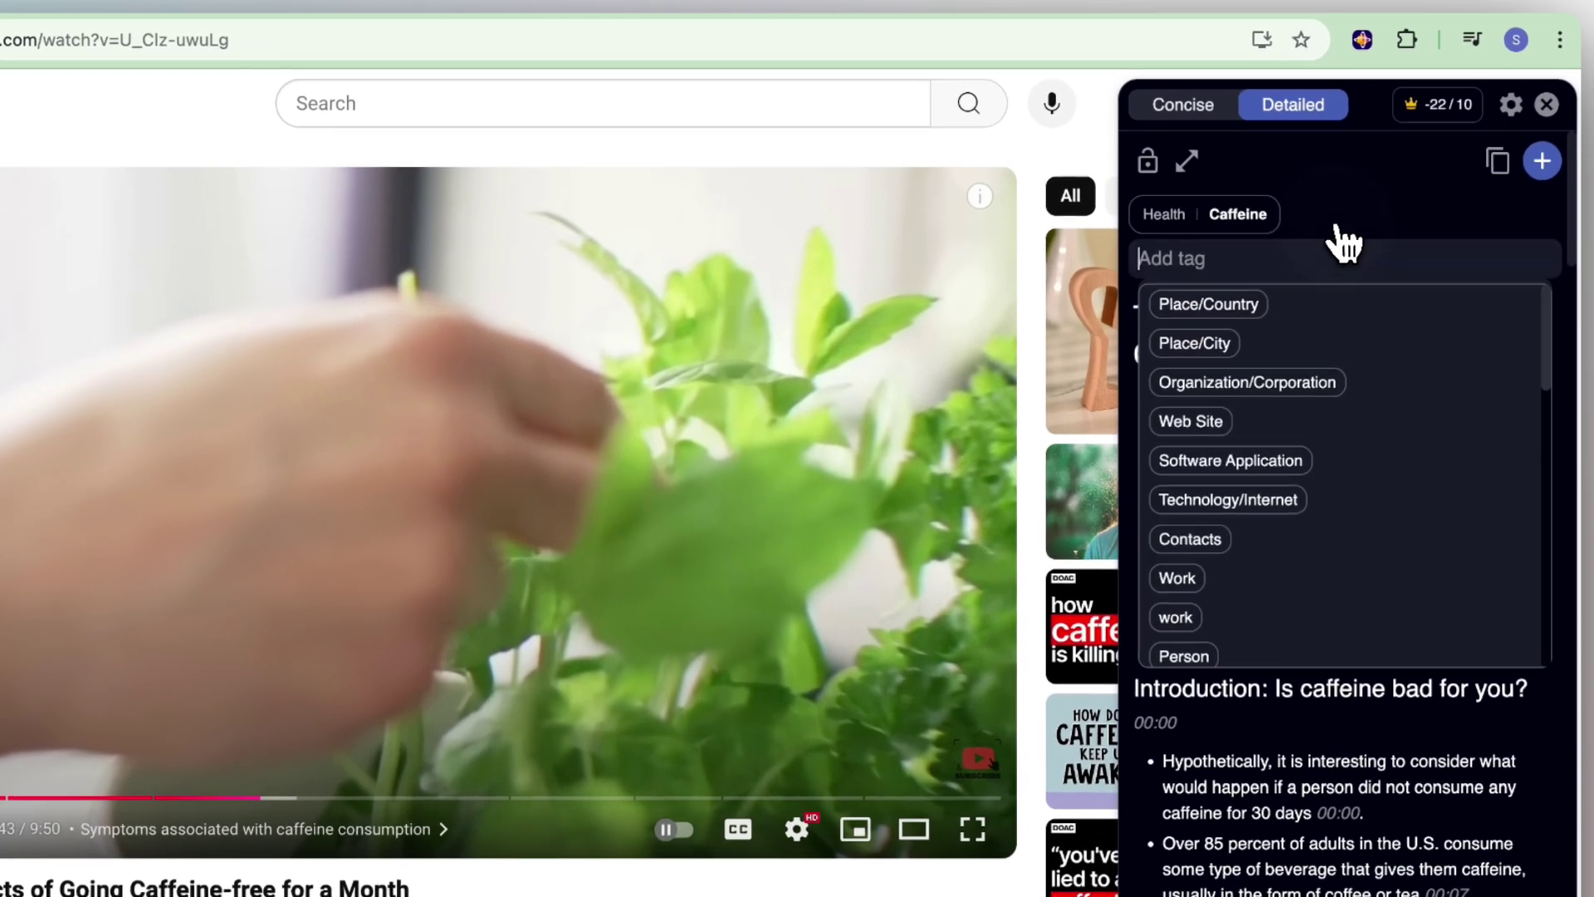
{"action": "type", "text": "Sleep"}
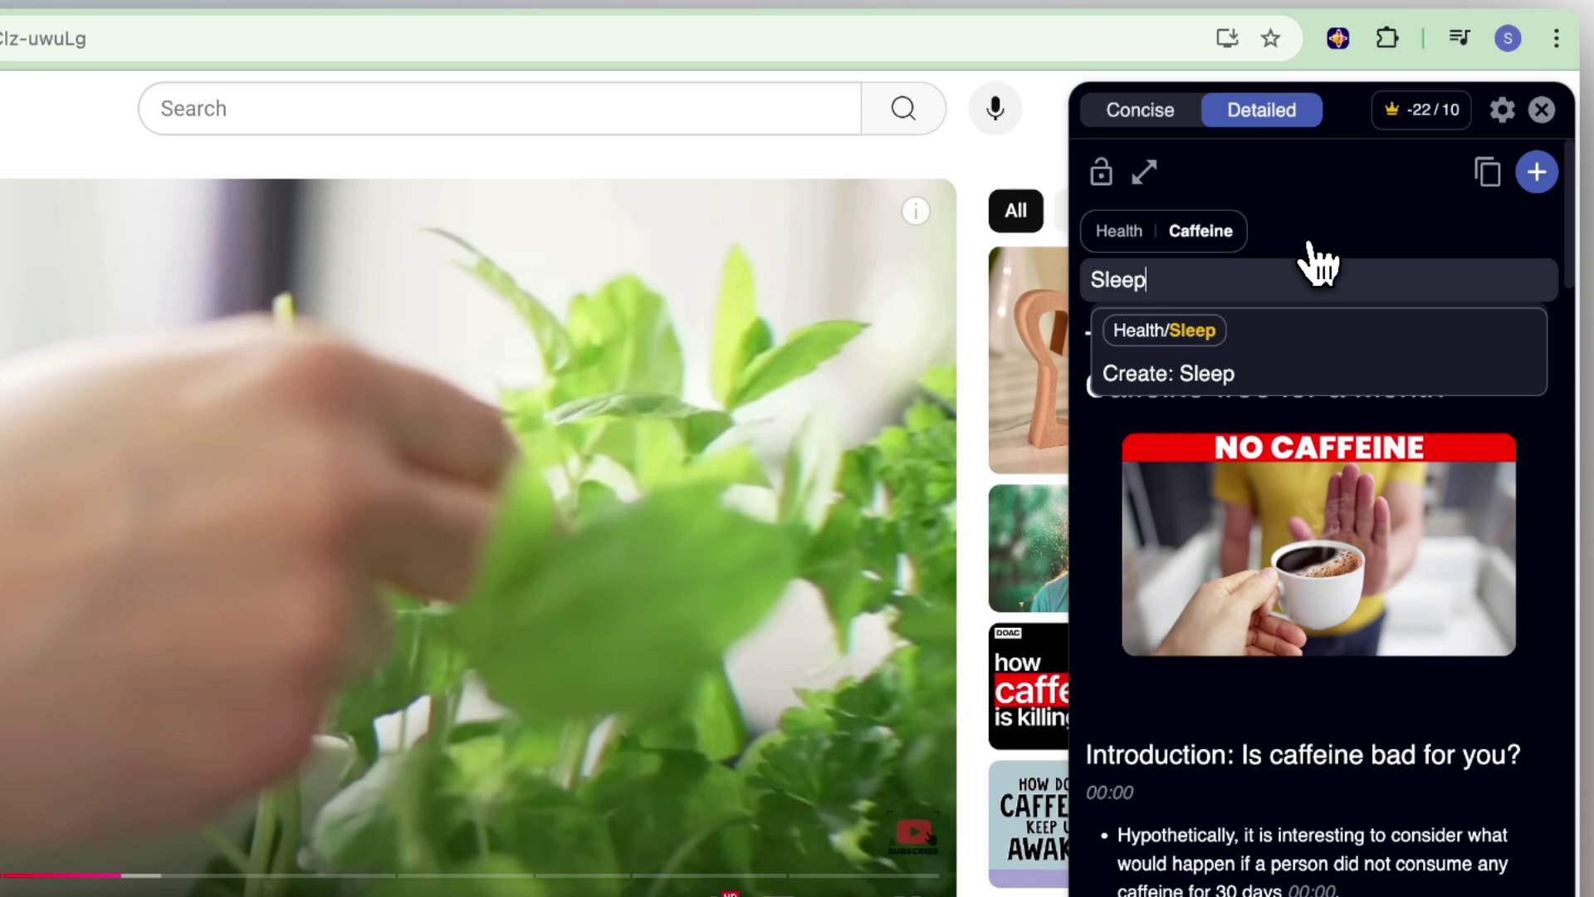
{"action": "left_click", "coordinate": [1179, 331]}
Step: Highlight part of the summary's first bullet in yellow
{"action": "left_click_drag", "start_coordinate": [1280, 791], "coordinate": [1276, 851]}
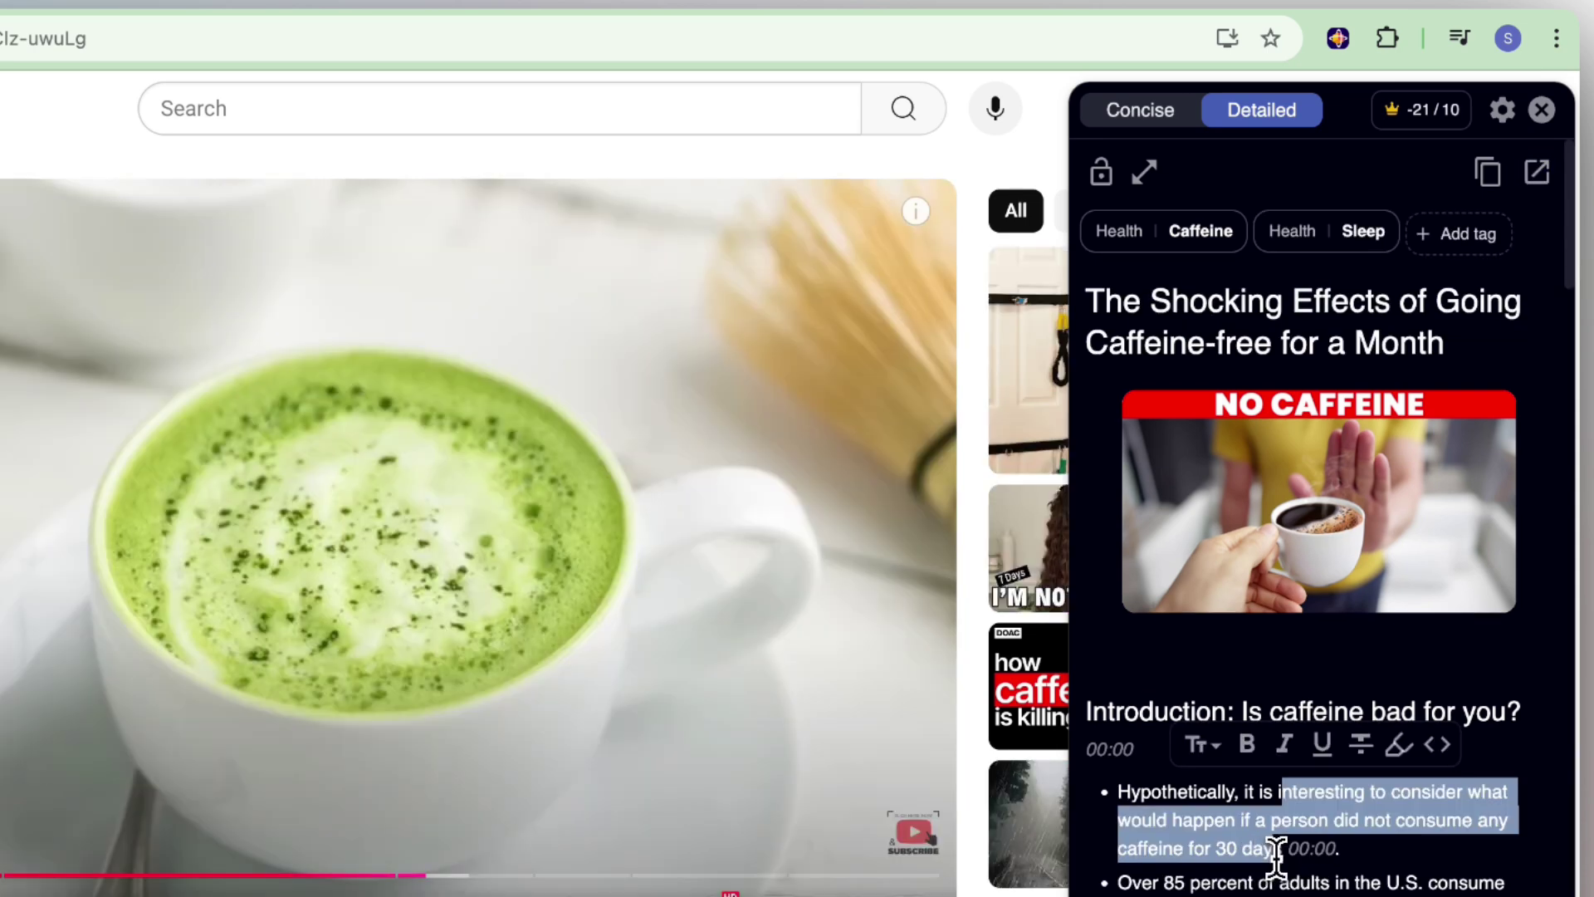
{"action": "left_click", "coordinate": [1399, 744]}
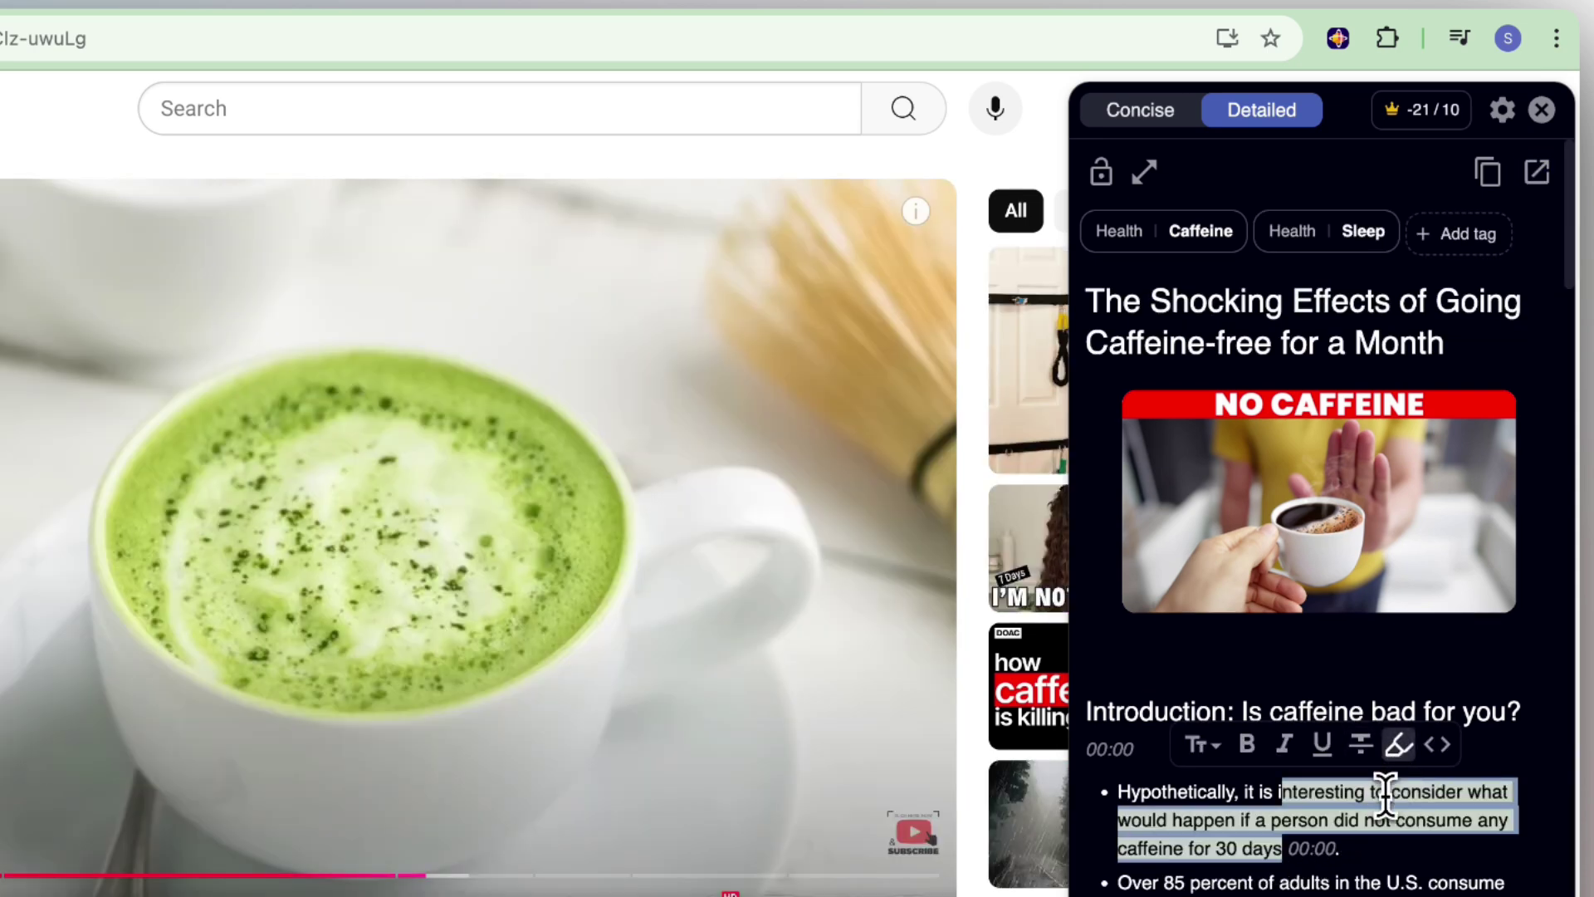
{"action": "left_click", "coordinate": [1380, 798]}
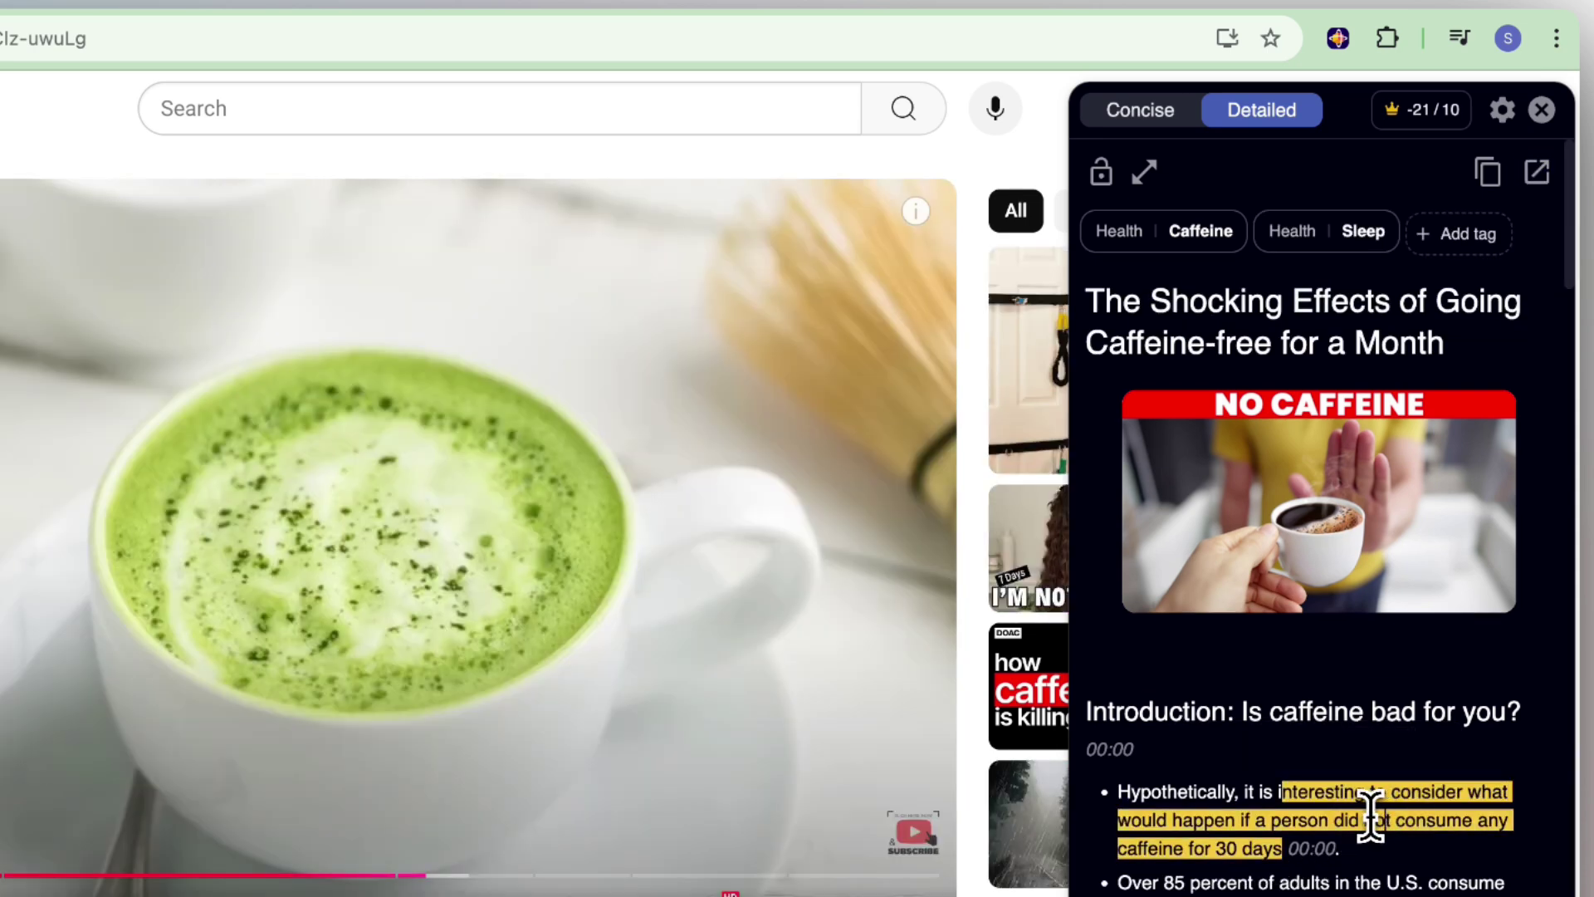
Step: Generate review questions from the caffeine-free video item in the Recall knowledge base
{"action": "left_click", "coordinate": [131, 8]}
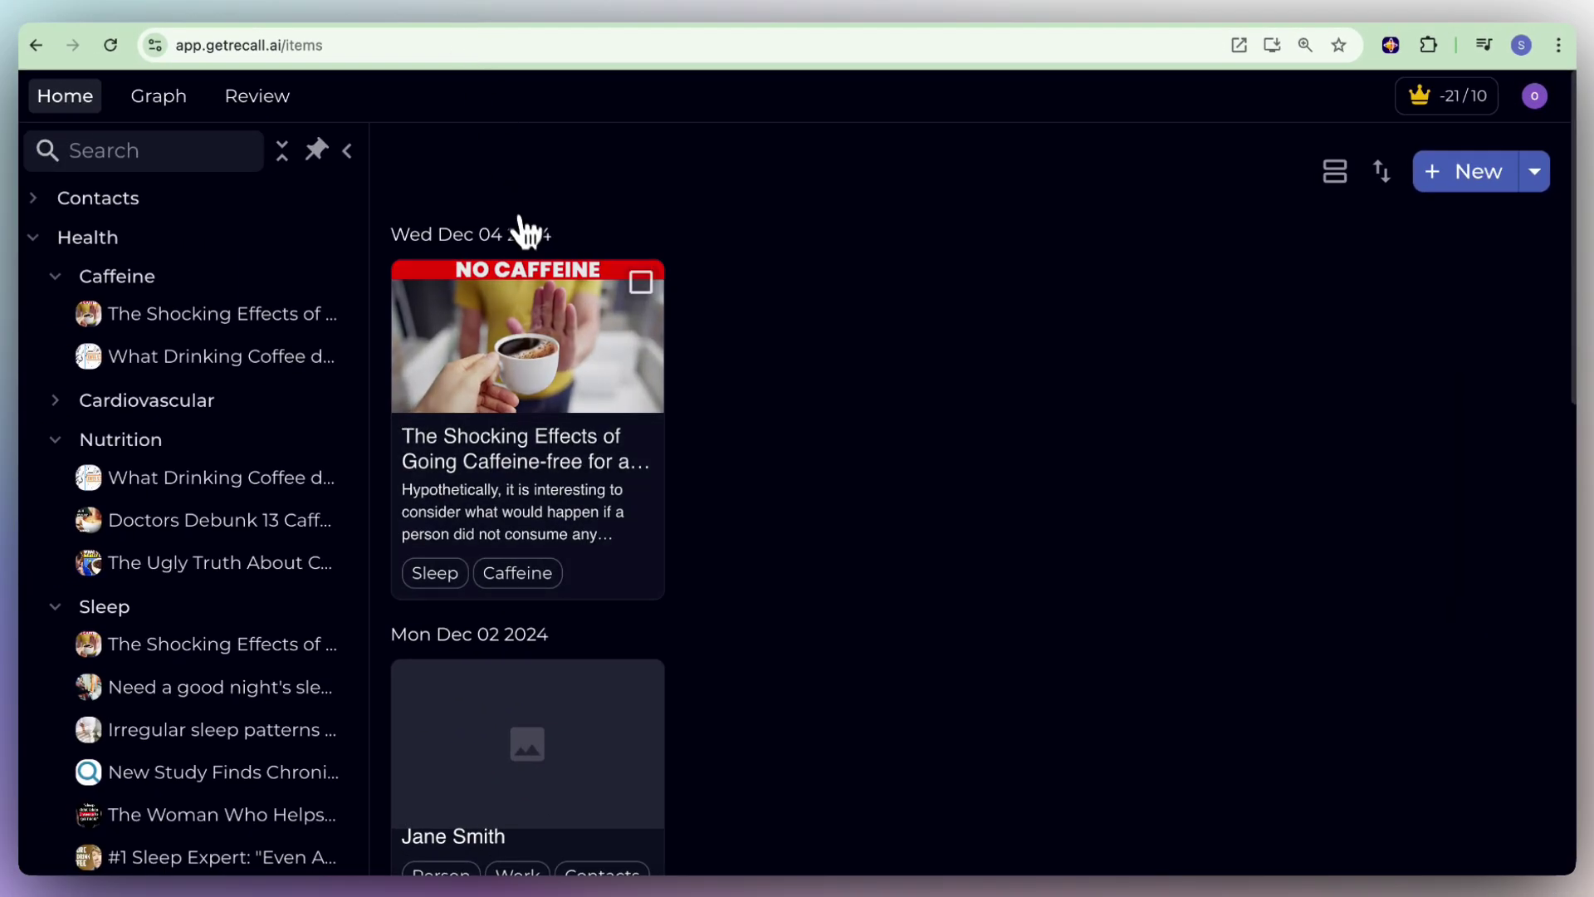
{"action": "left_click", "coordinate": [524, 499]}
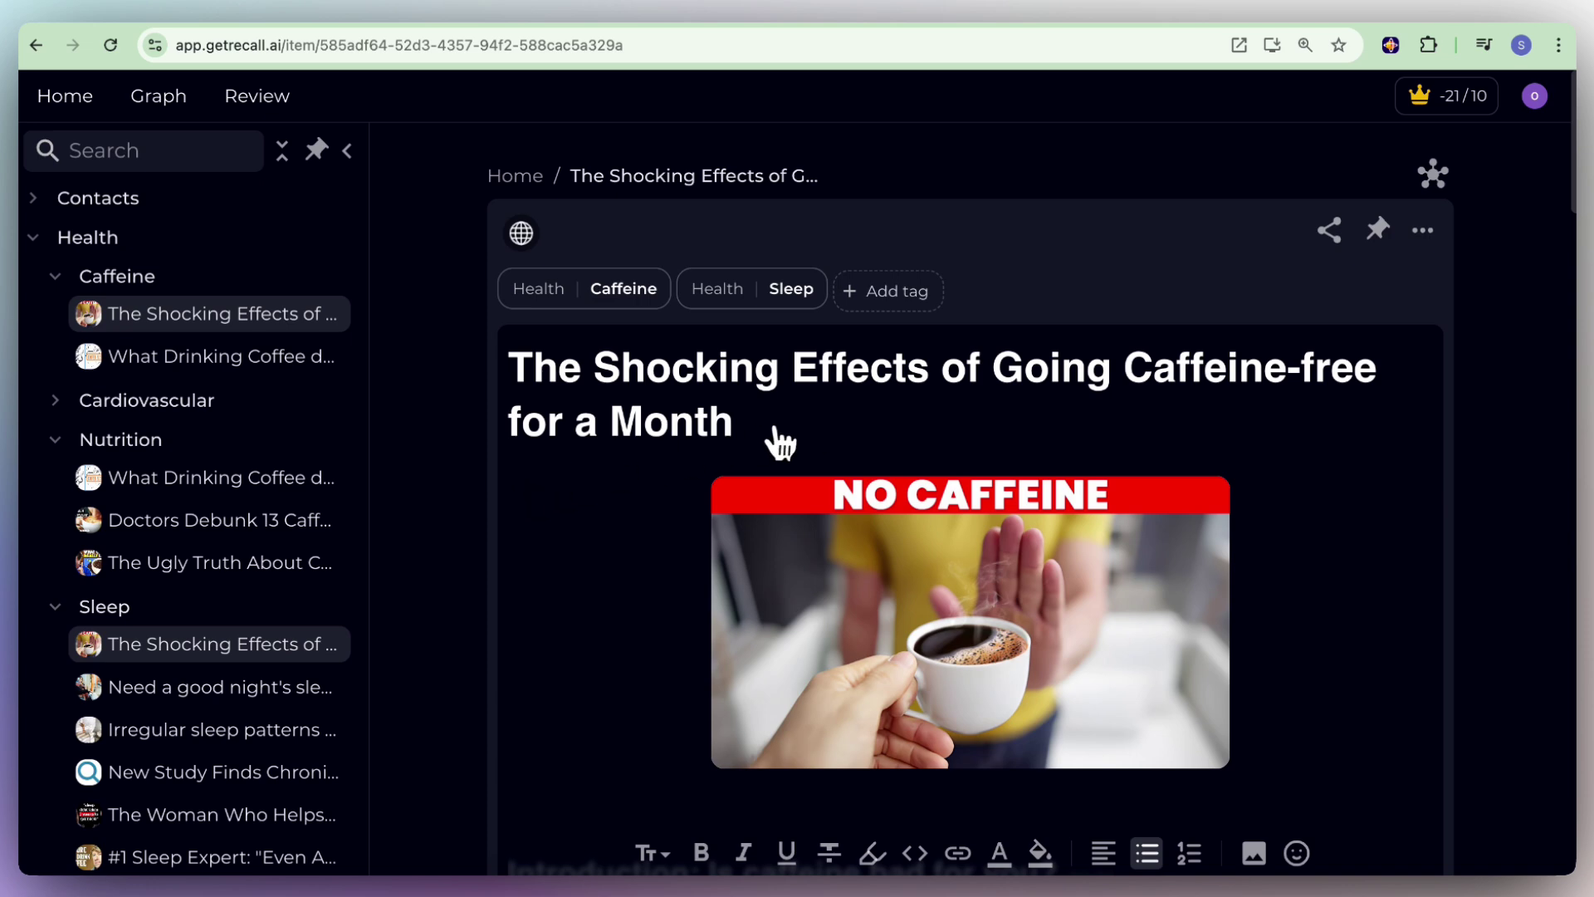
{"action": "left_click", "coordinate": [1423, 230]}
{"action": "left_click", "coordinate": [1283, 382]}
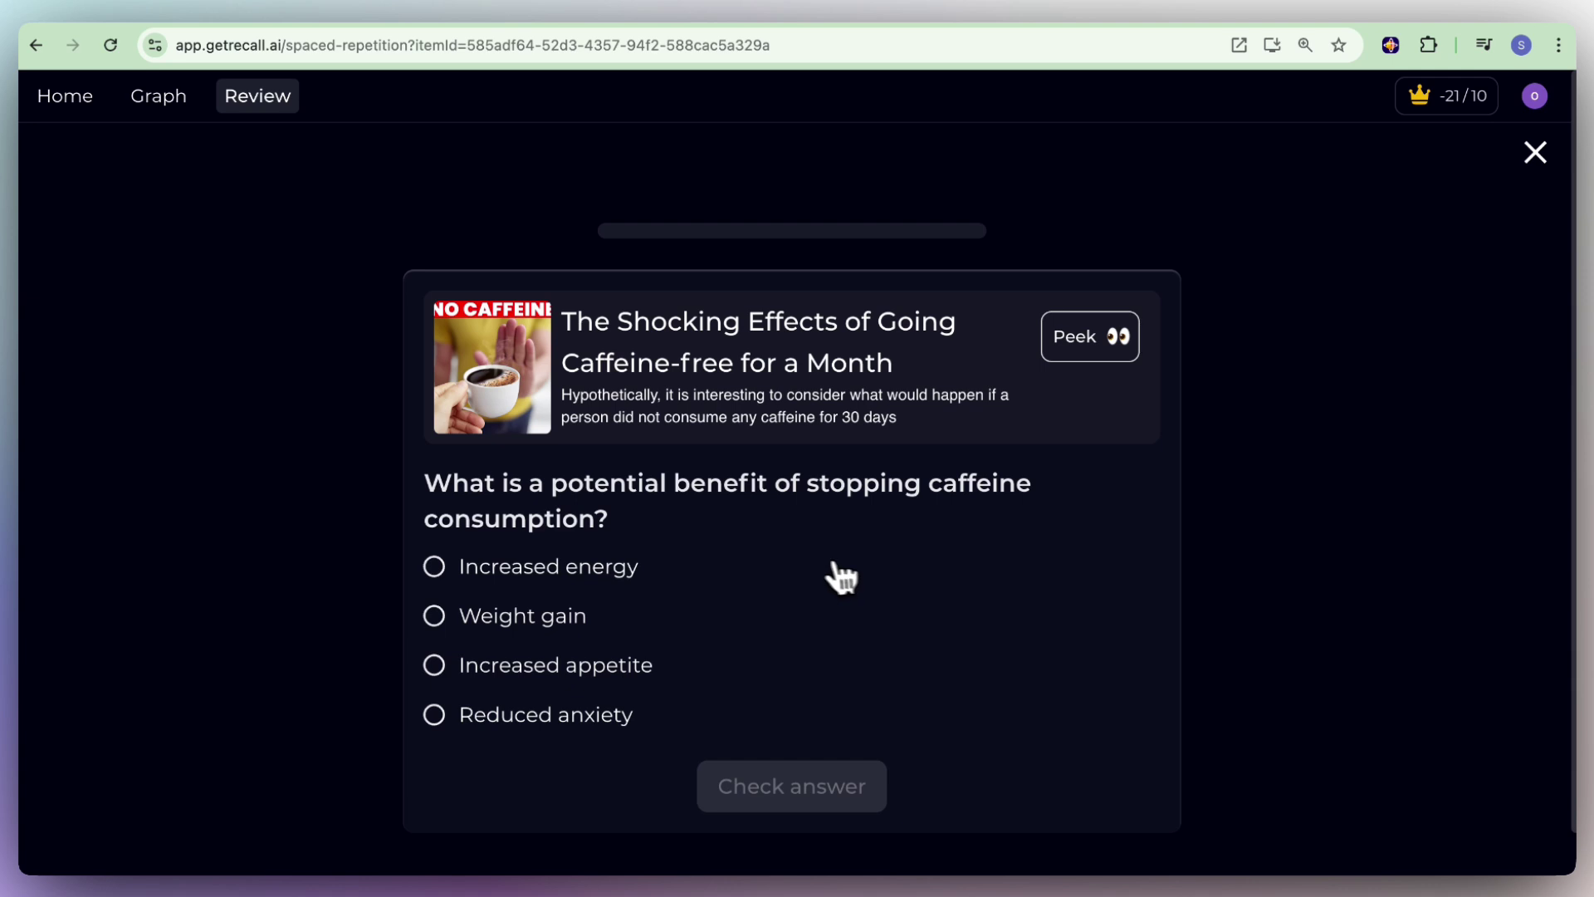
Step: Answer the quiz with 'Reduced anxiety' and 'Around 60', checking each to finish at 64%
{"action": "left_click", "coordinate": [509, 716]}
{"action": "left_click", "coordinate": [764, 789]}
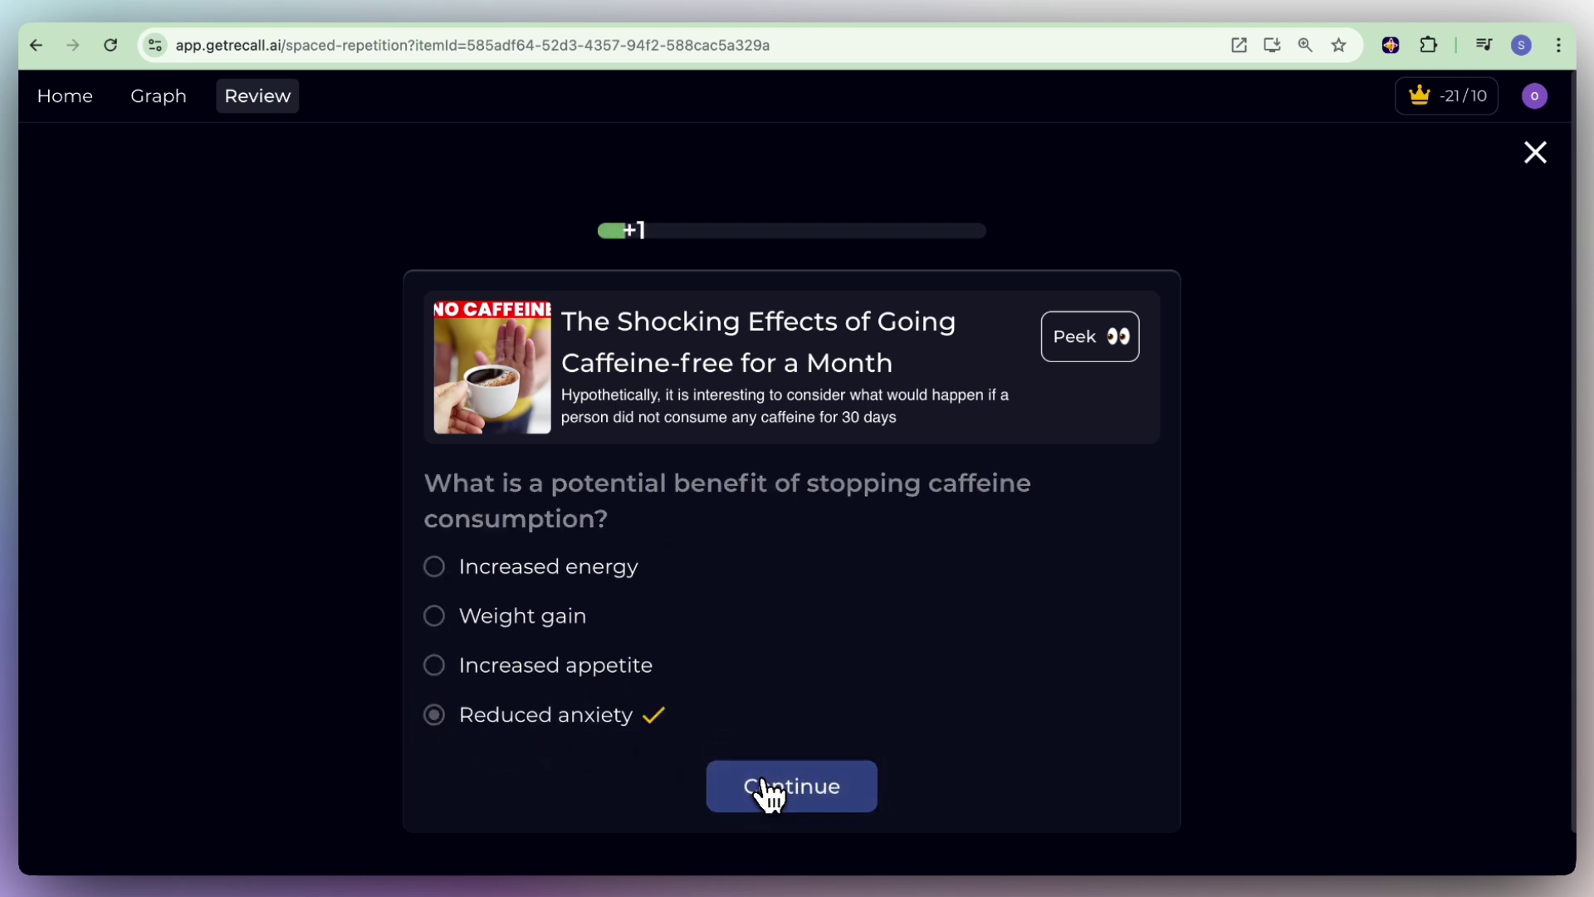
{"action": "left_click", "coordinate": [772, 788]}
{"action": "left_click", "coordinate": [560, 606]}
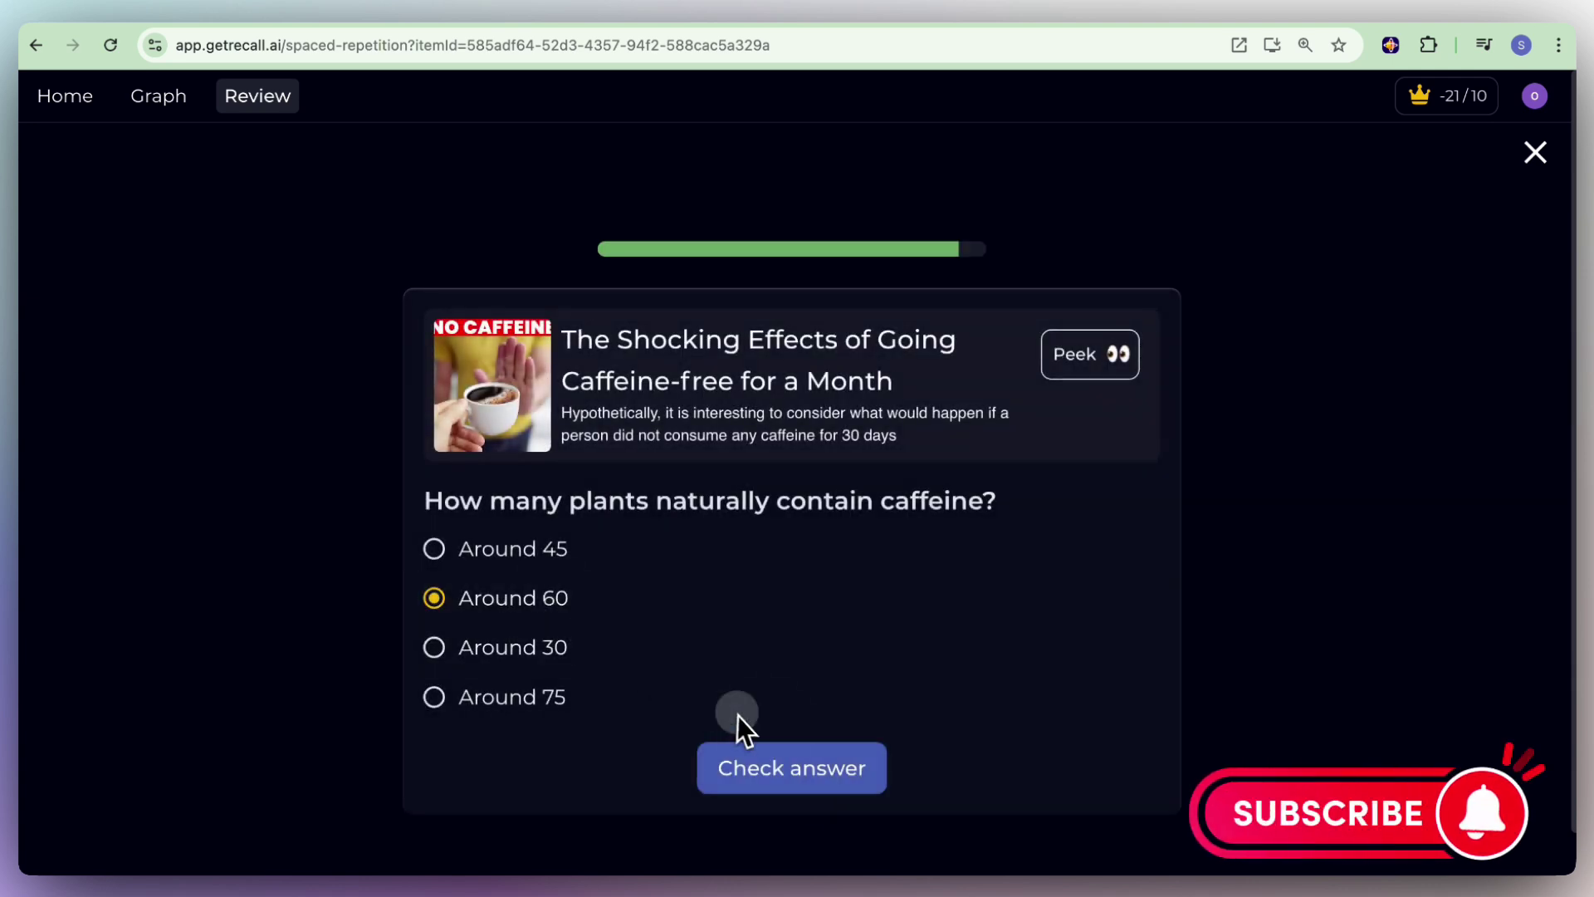
{"action": "left_click", "coordinate": [807, 778]}
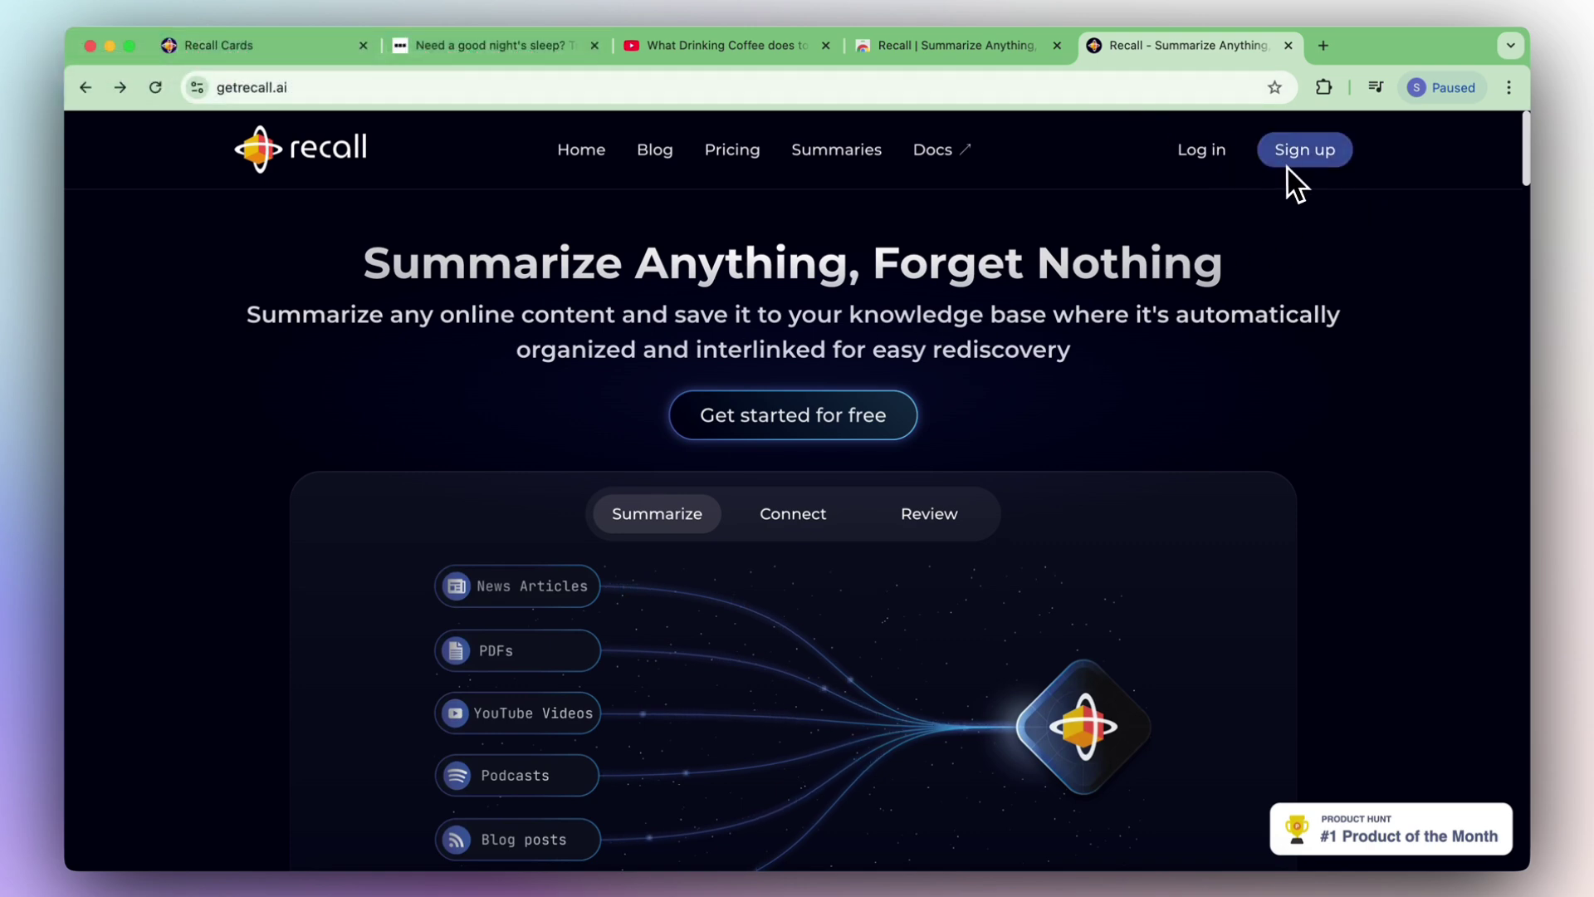
Step: Switch to the Recall Cards tab to show the saved caffeine and sleep items grid
{"action": "left_click", "coordinate": [315, 48]}
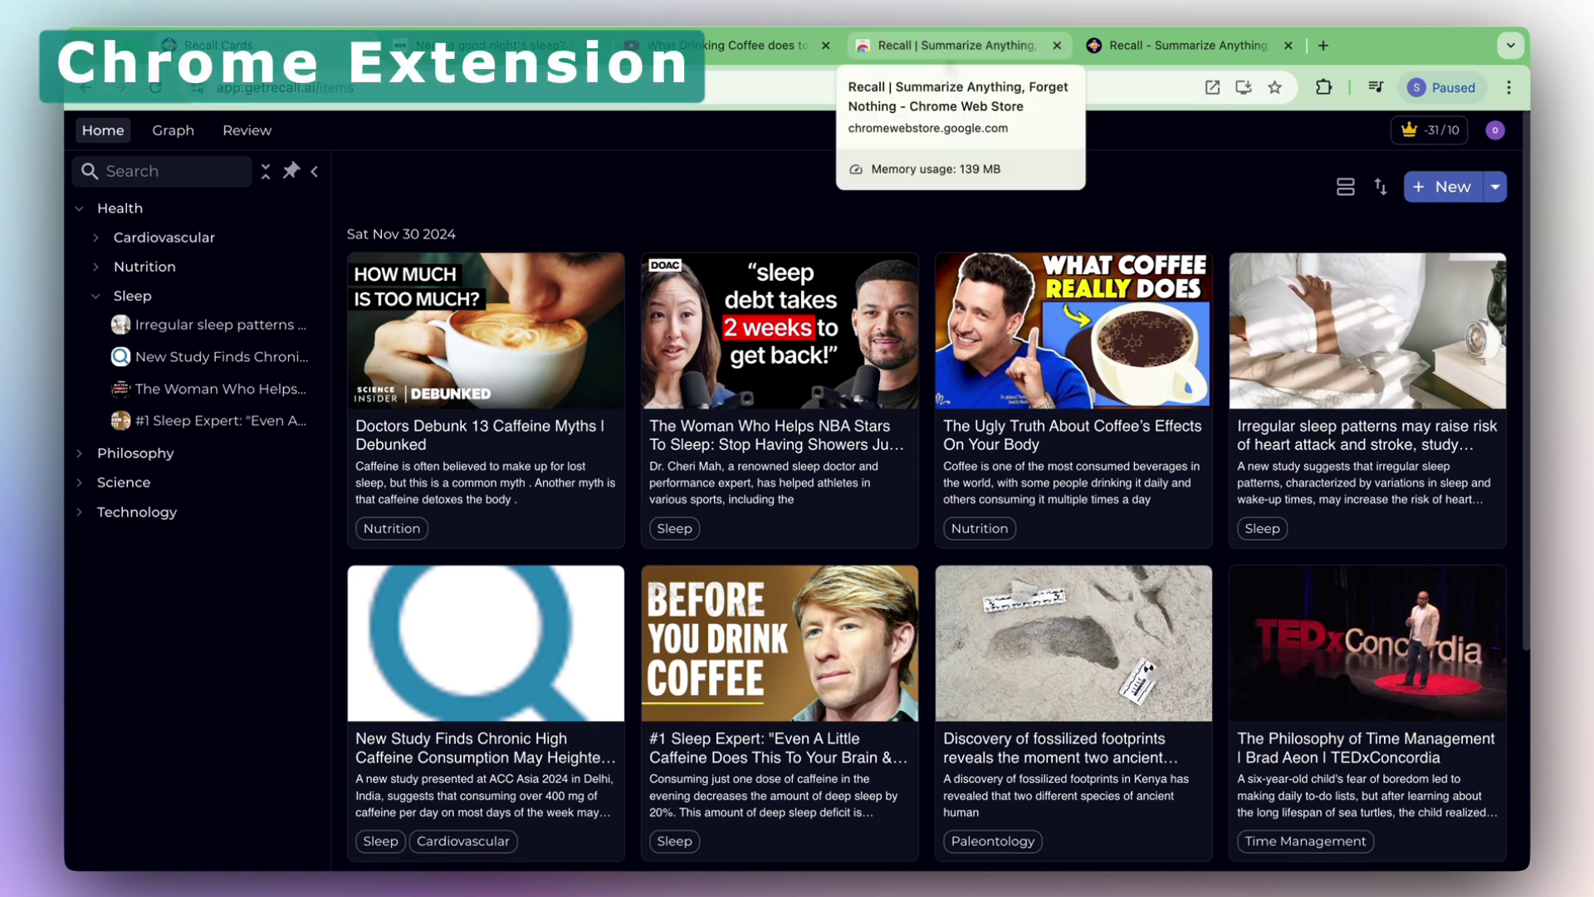
Step: Add the Recall extension to Chrome from its Web Store page and dismiss the logged-in notice
{"action": "left_click", "coordinate": [955, 46]}
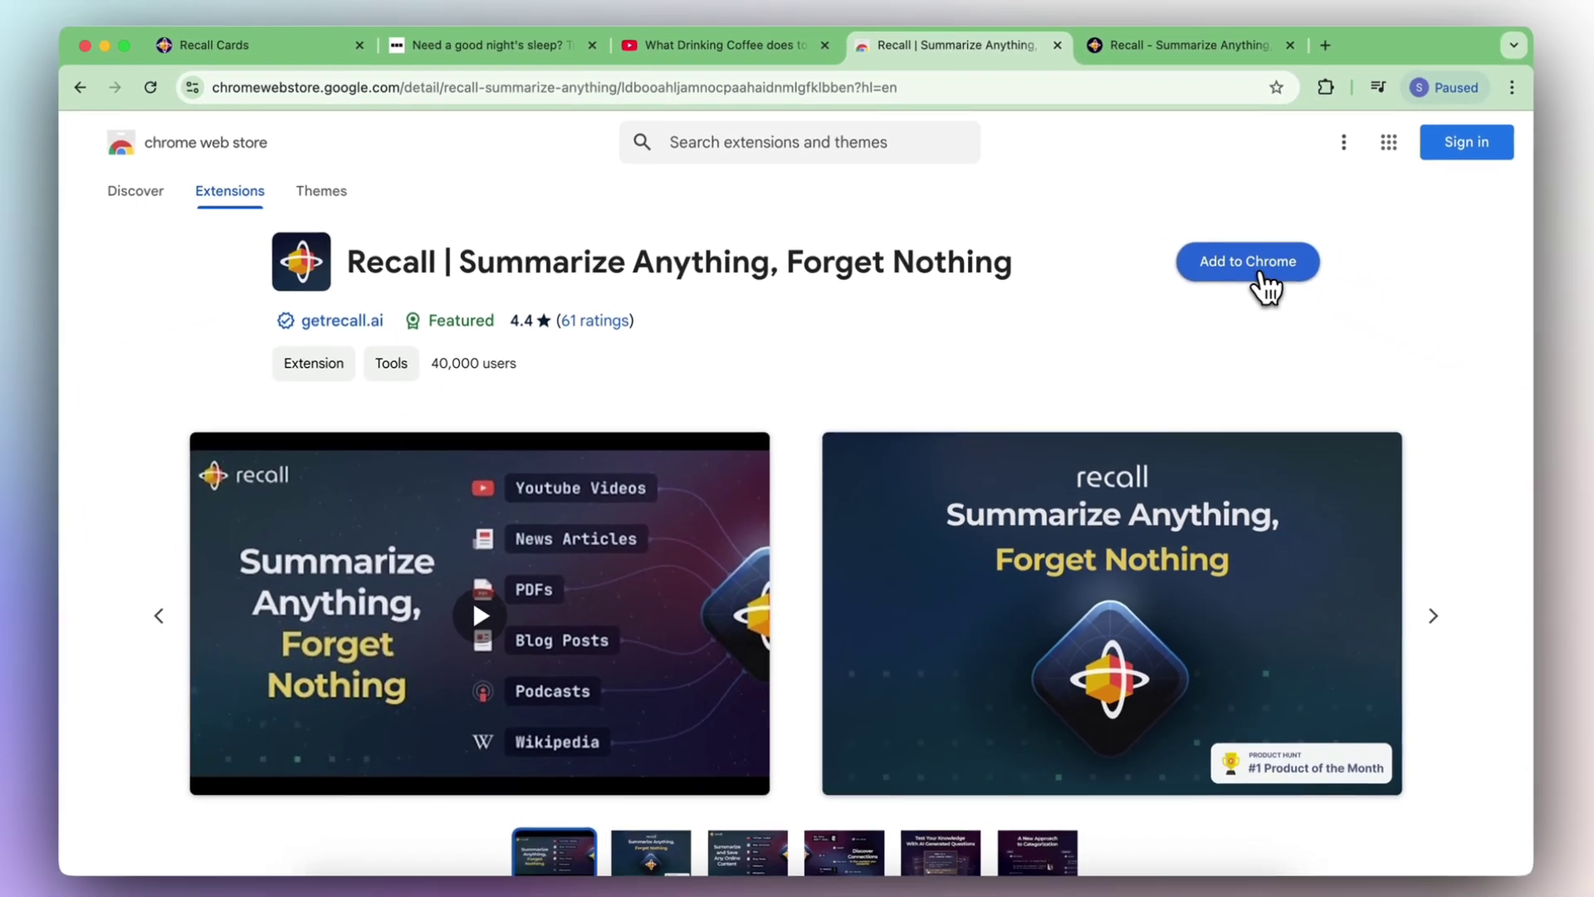
{"action": "left_click", "coordinate": [1255, 273]}
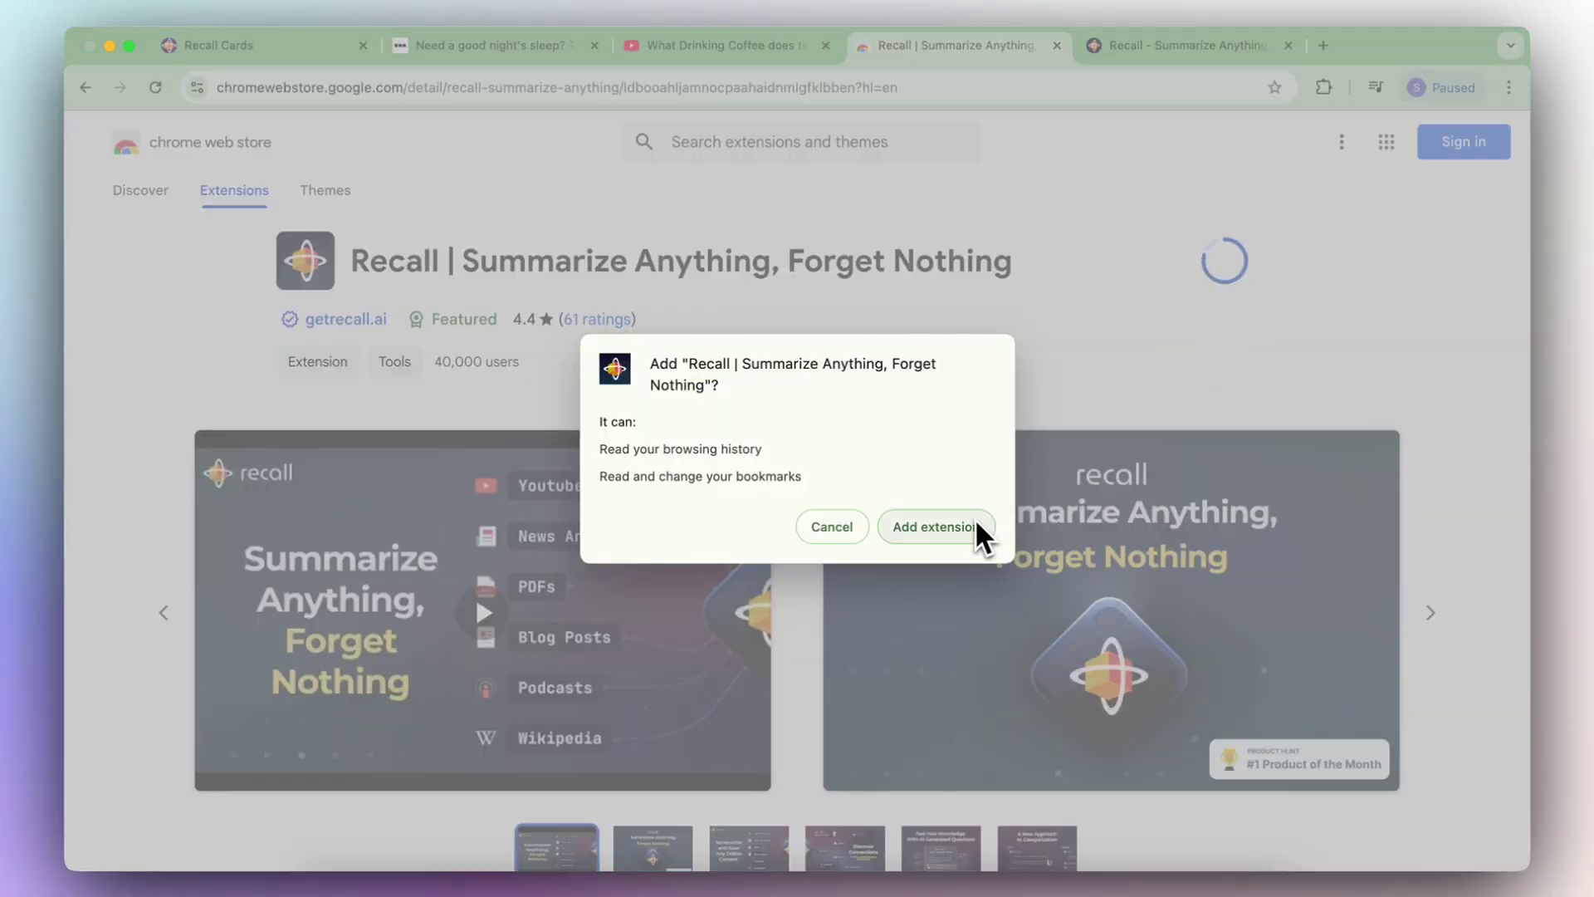
{"action": "left_click", "coordinate": [936, 527]}
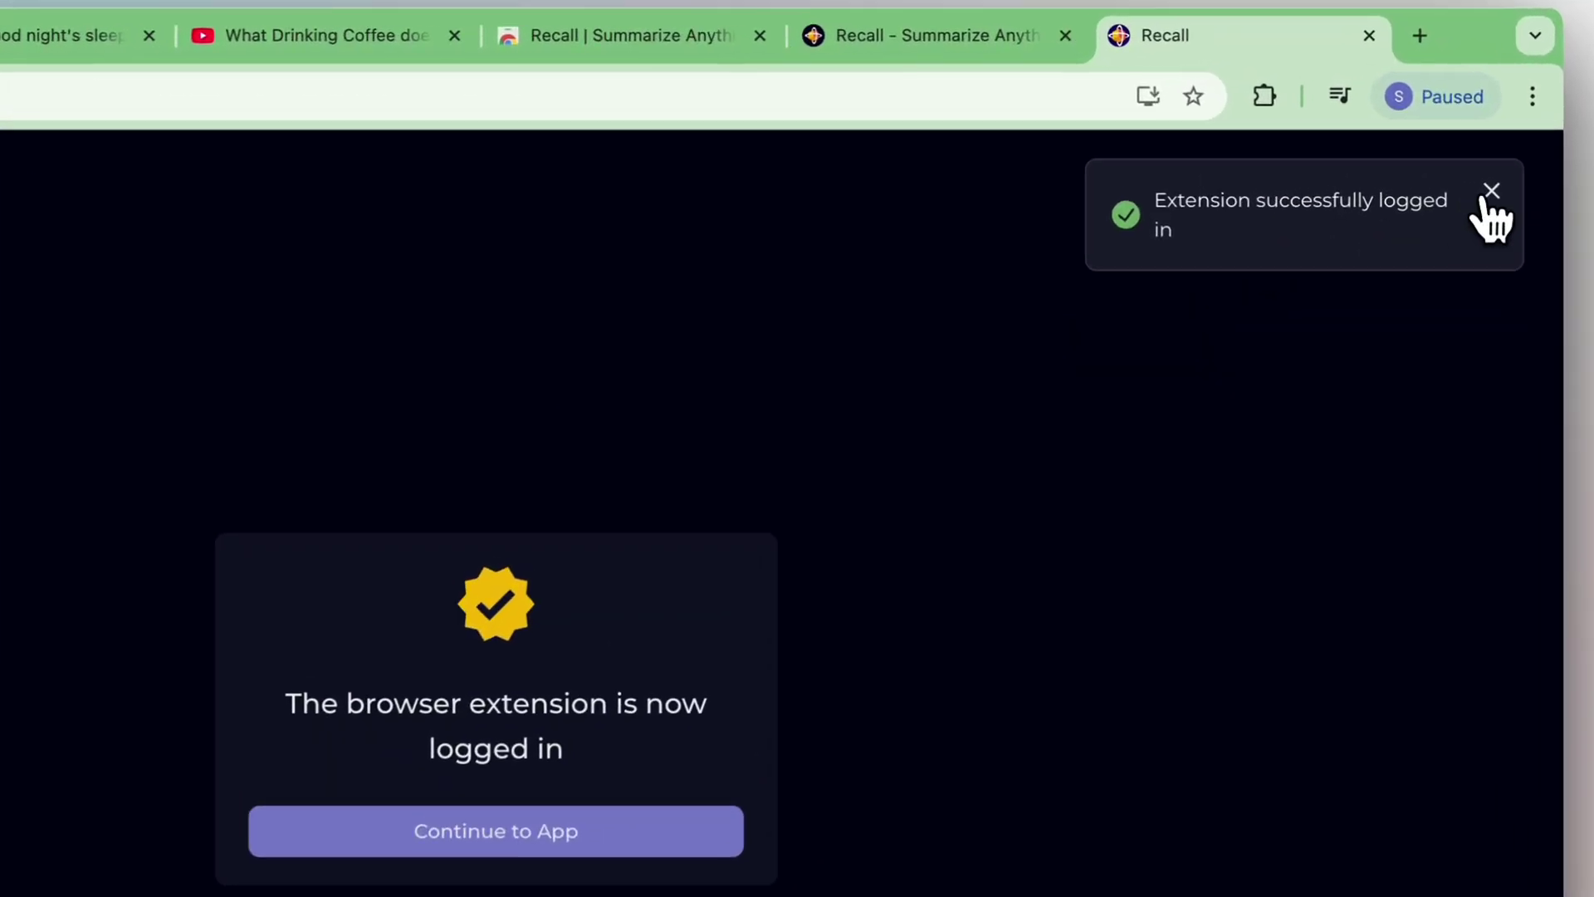
{"action": "left_click", "coordinate": [1492, 191]}
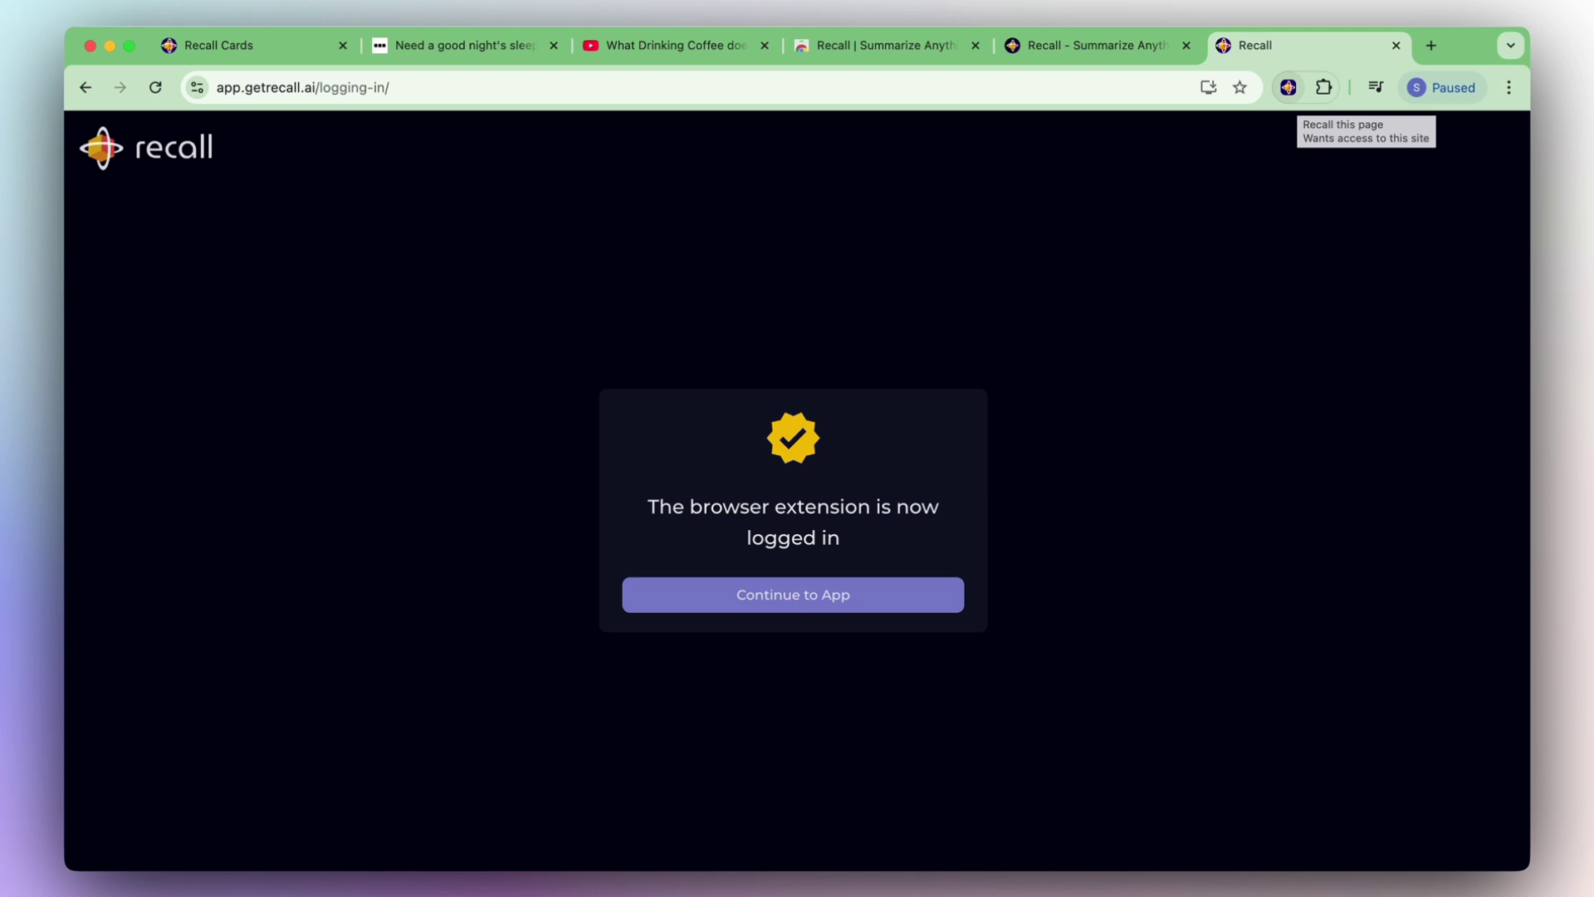
Step: View and close the extension's welcome panel, then continue into the Recall app's item grid
{"action": "left_click", "coordinate": [1288, 87]}
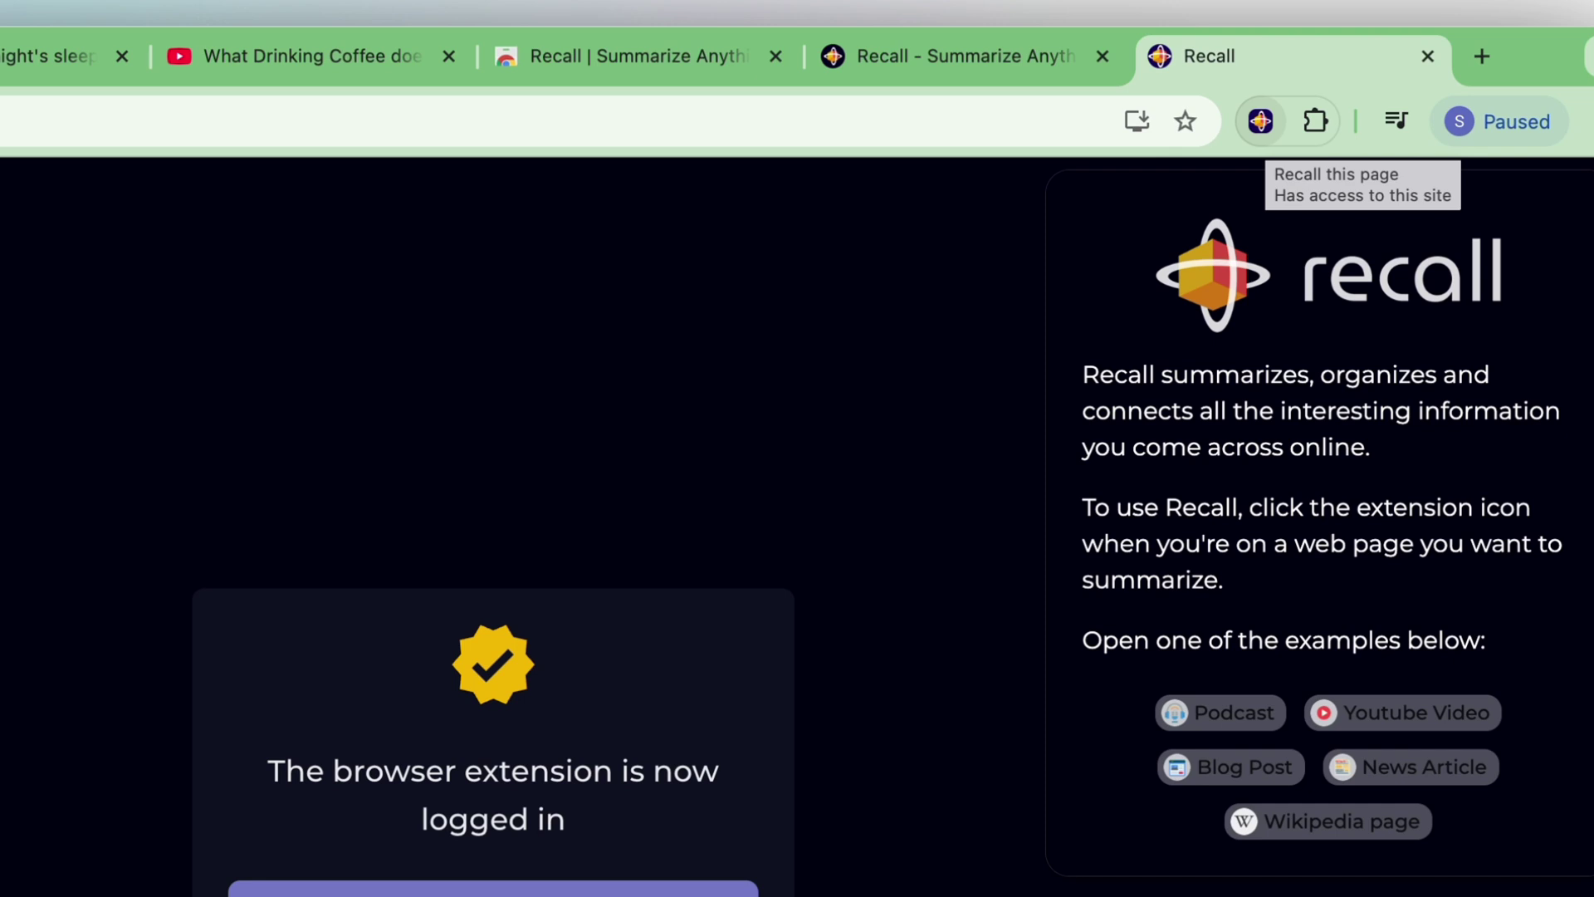
{"action": "left_click", "coordinate": [694, 256]}
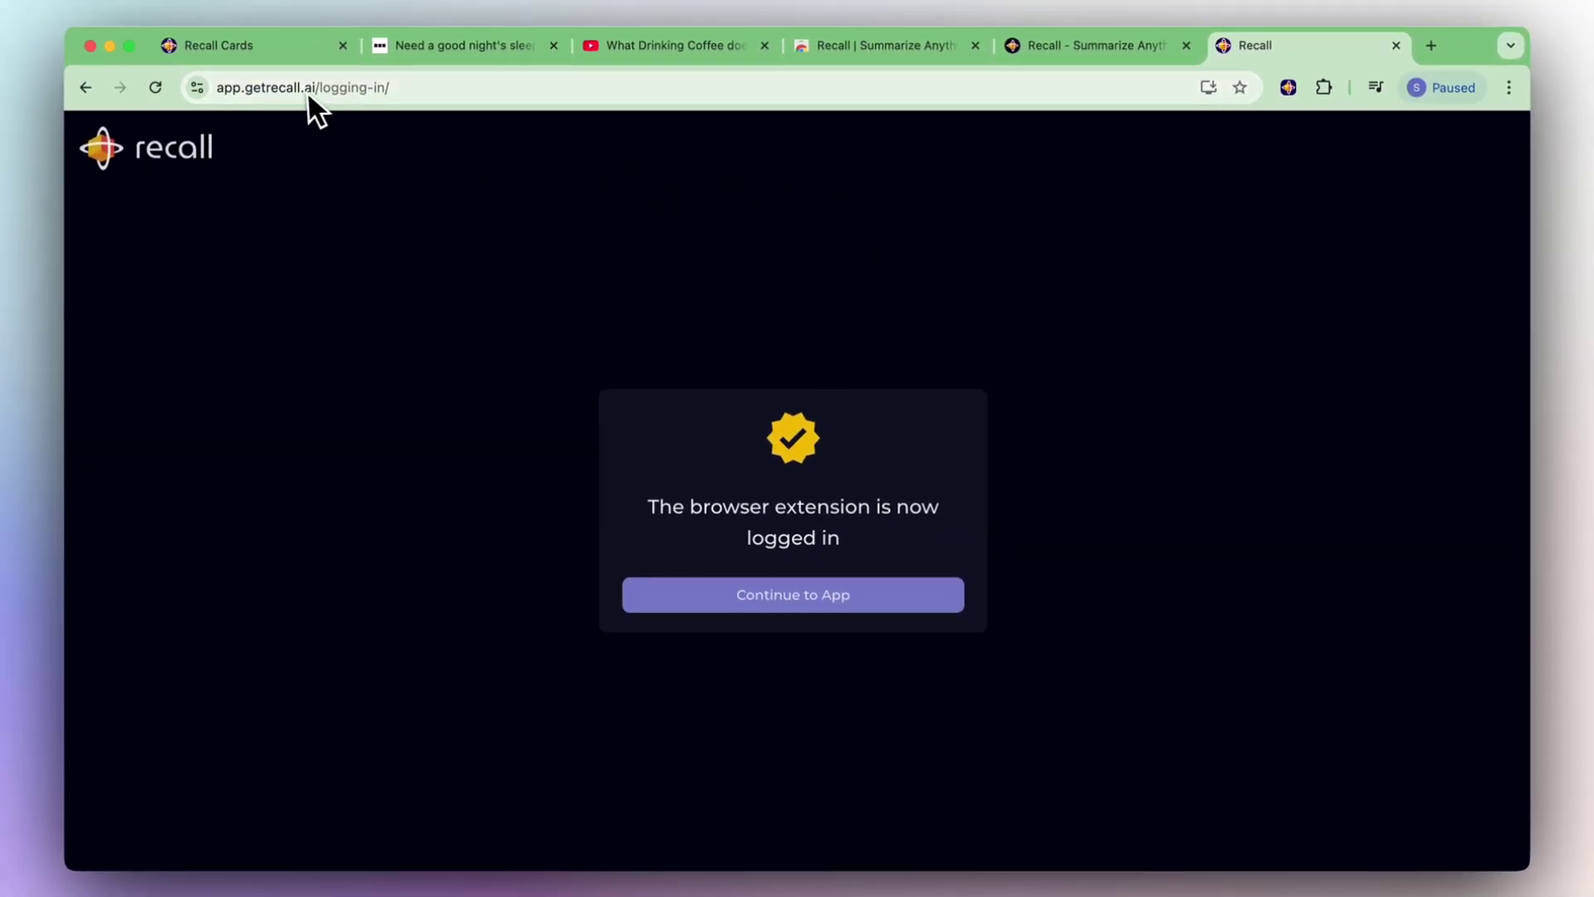
{"action": "left_click", "coordinate": [265, 57]}
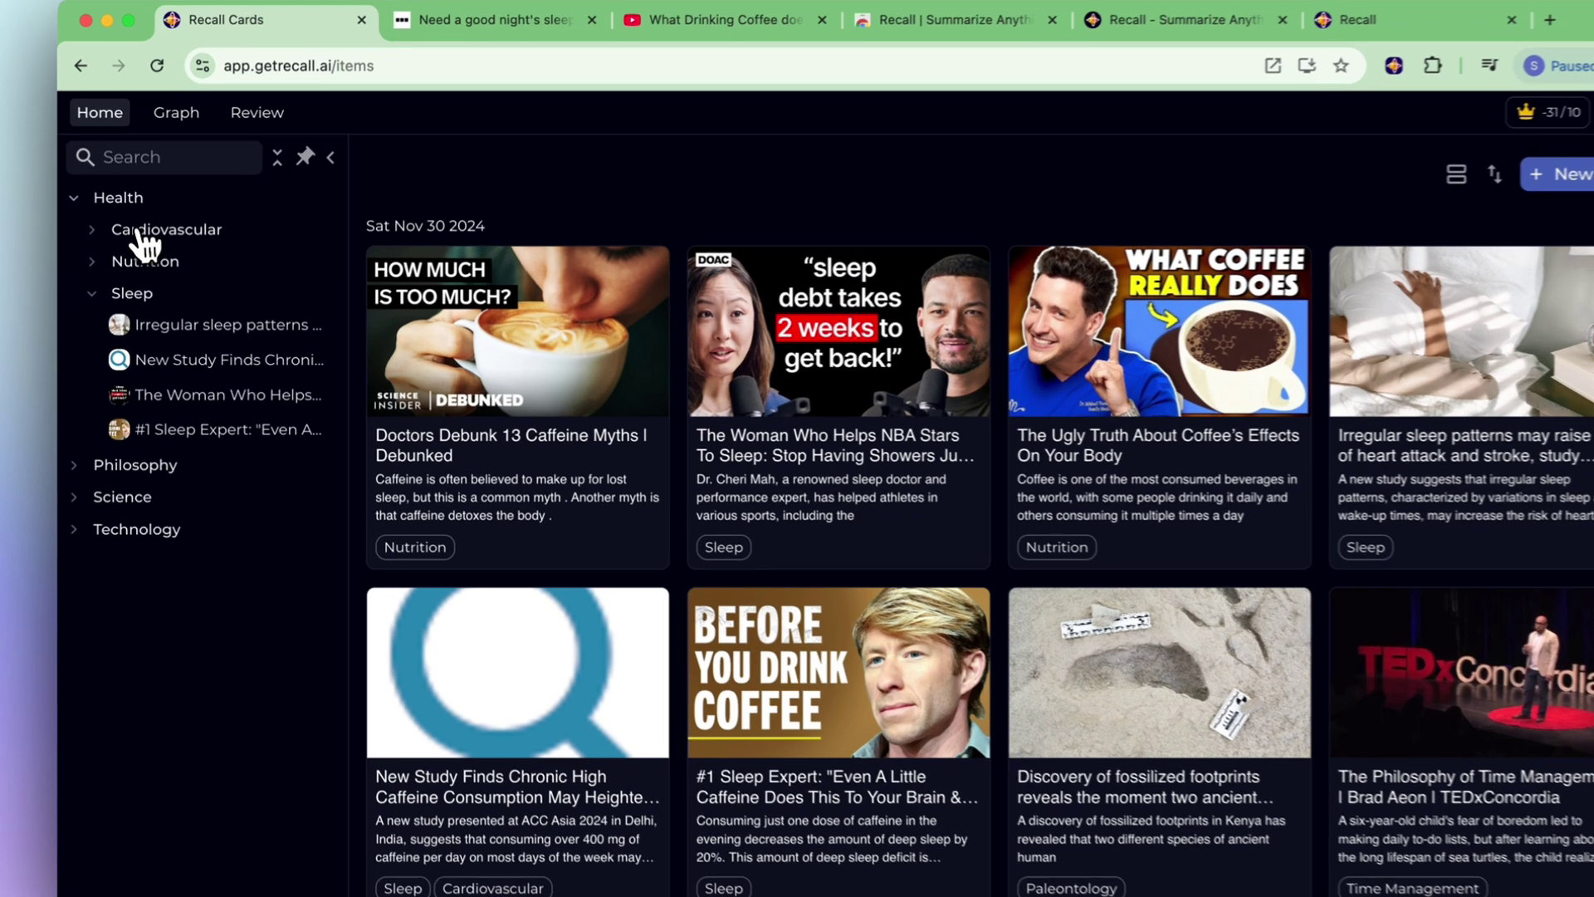
Step: Expand the Health, Philosophy, Science and Technology folders in the sidebar to show their subtopics
{"action": "left_click", "coordinate": [80, 209]}
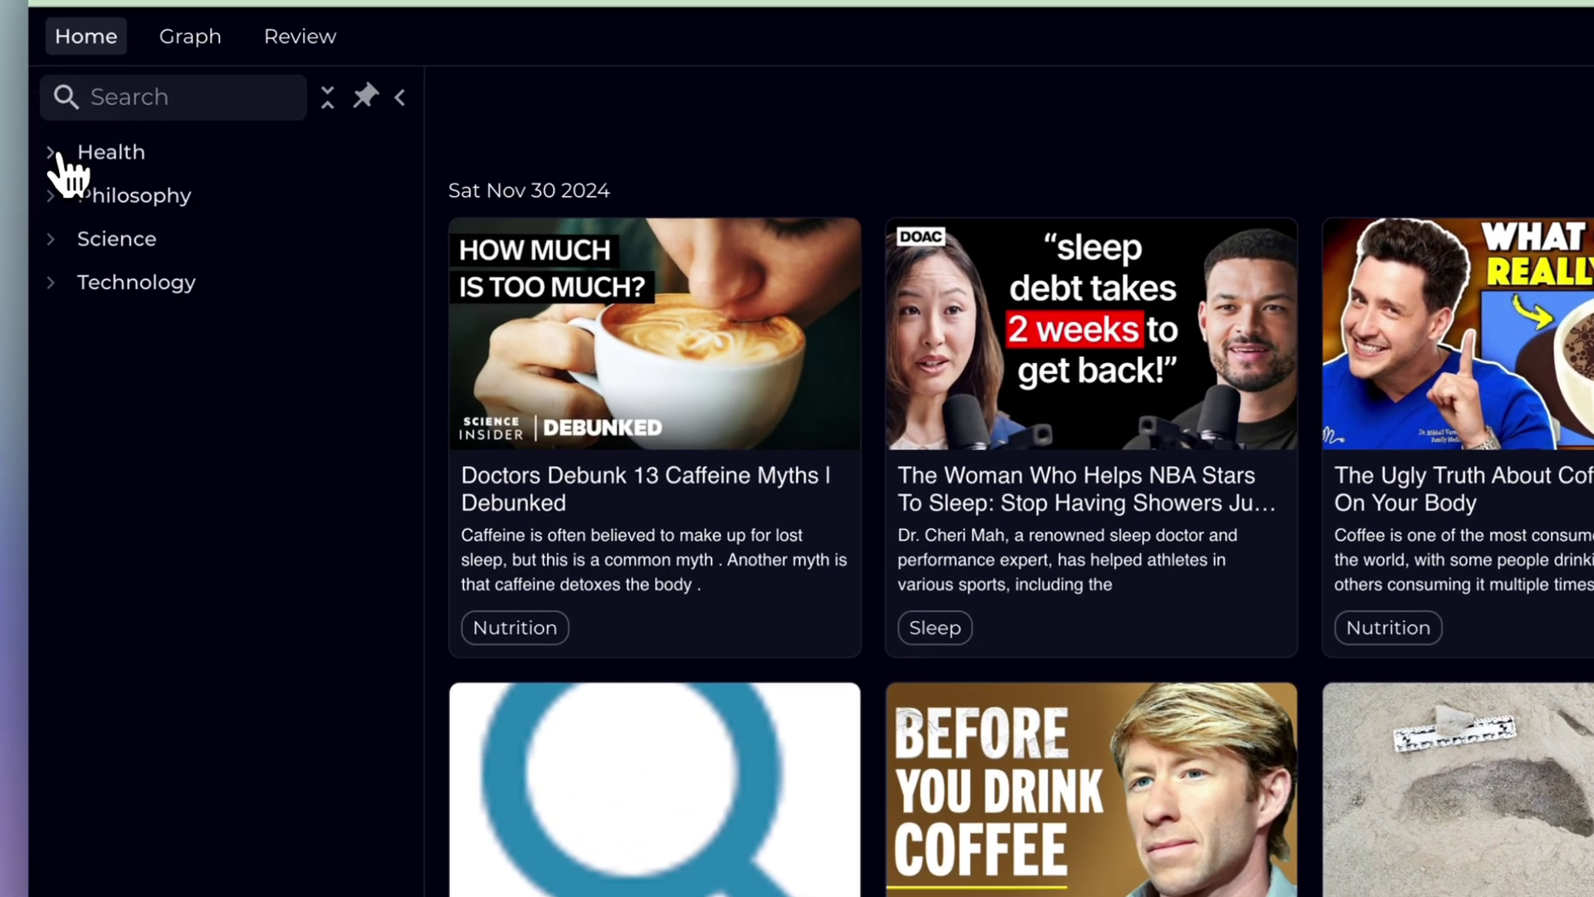
{"action": "left_click", "coordinate": [79, 208]}
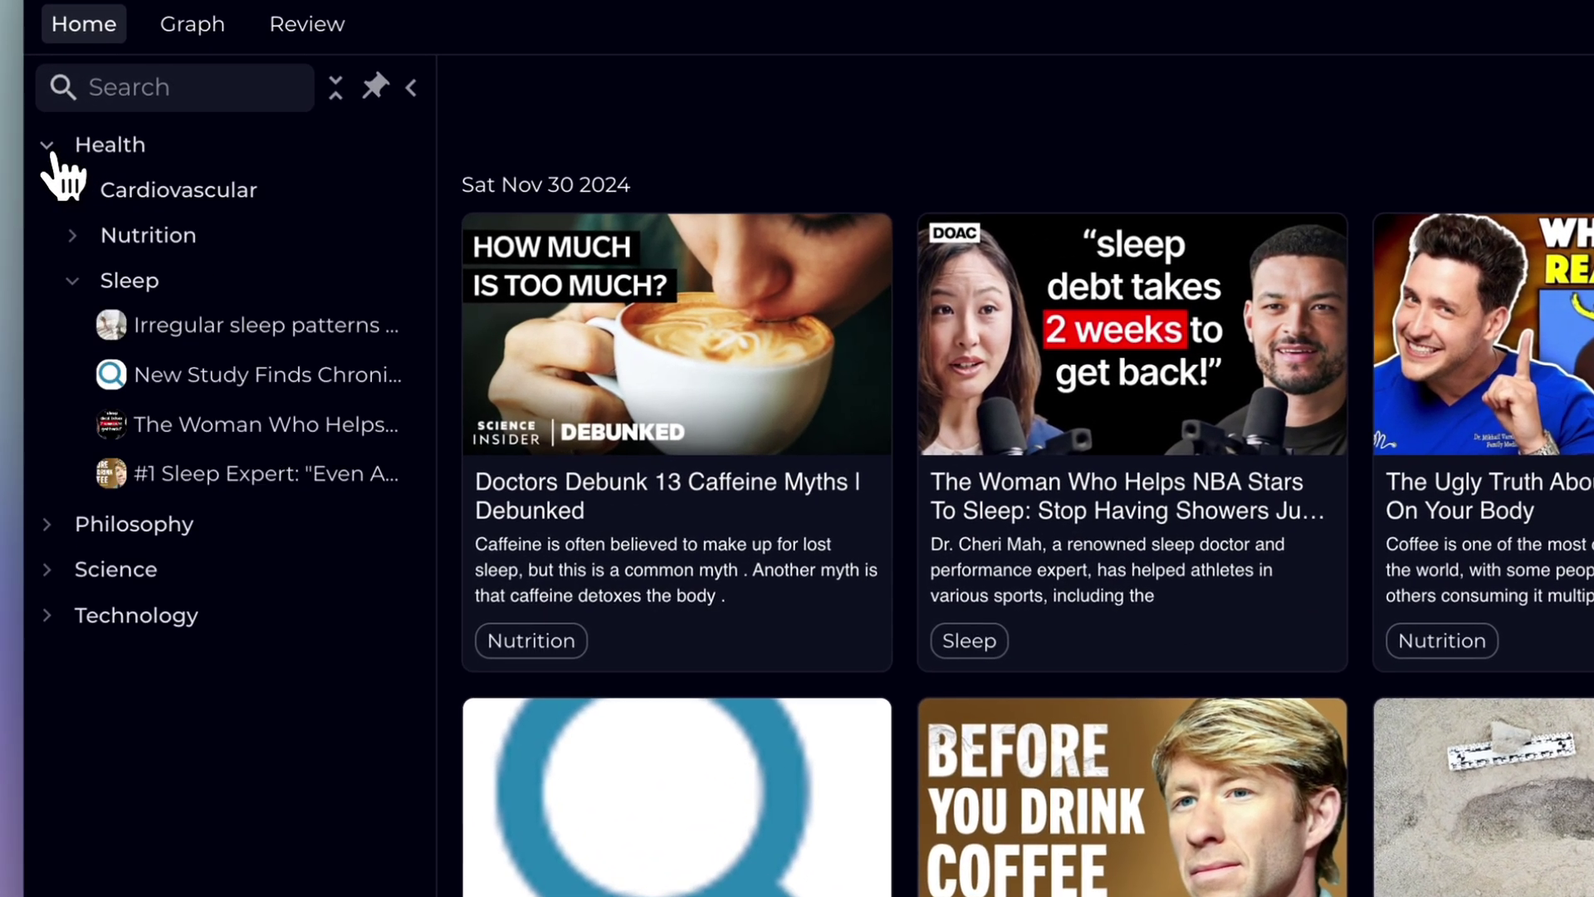
{"action": "left_click", "coordinate": [48, 526]}
{"action": "left_click", "coordinate": [48, 618]}
{"action": "left_click", "coordinate": [48, 705]}
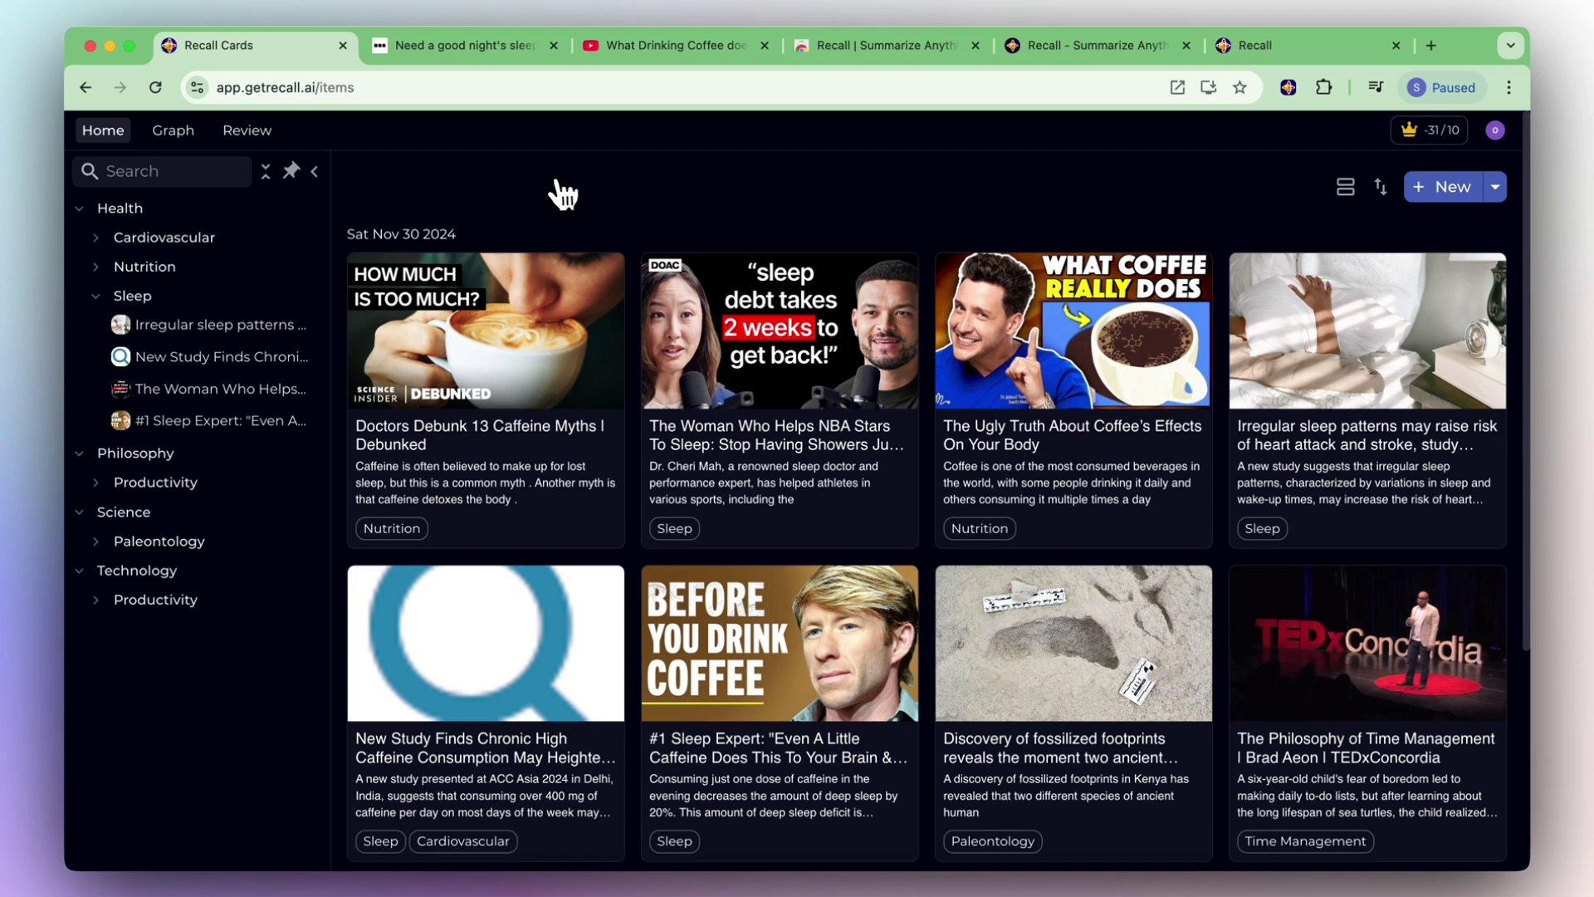
Step: Zoom and pan the knowledge graph until the Caffeine node and its links are visible
{"action": "left_click", "coordinate": [173, 130]}
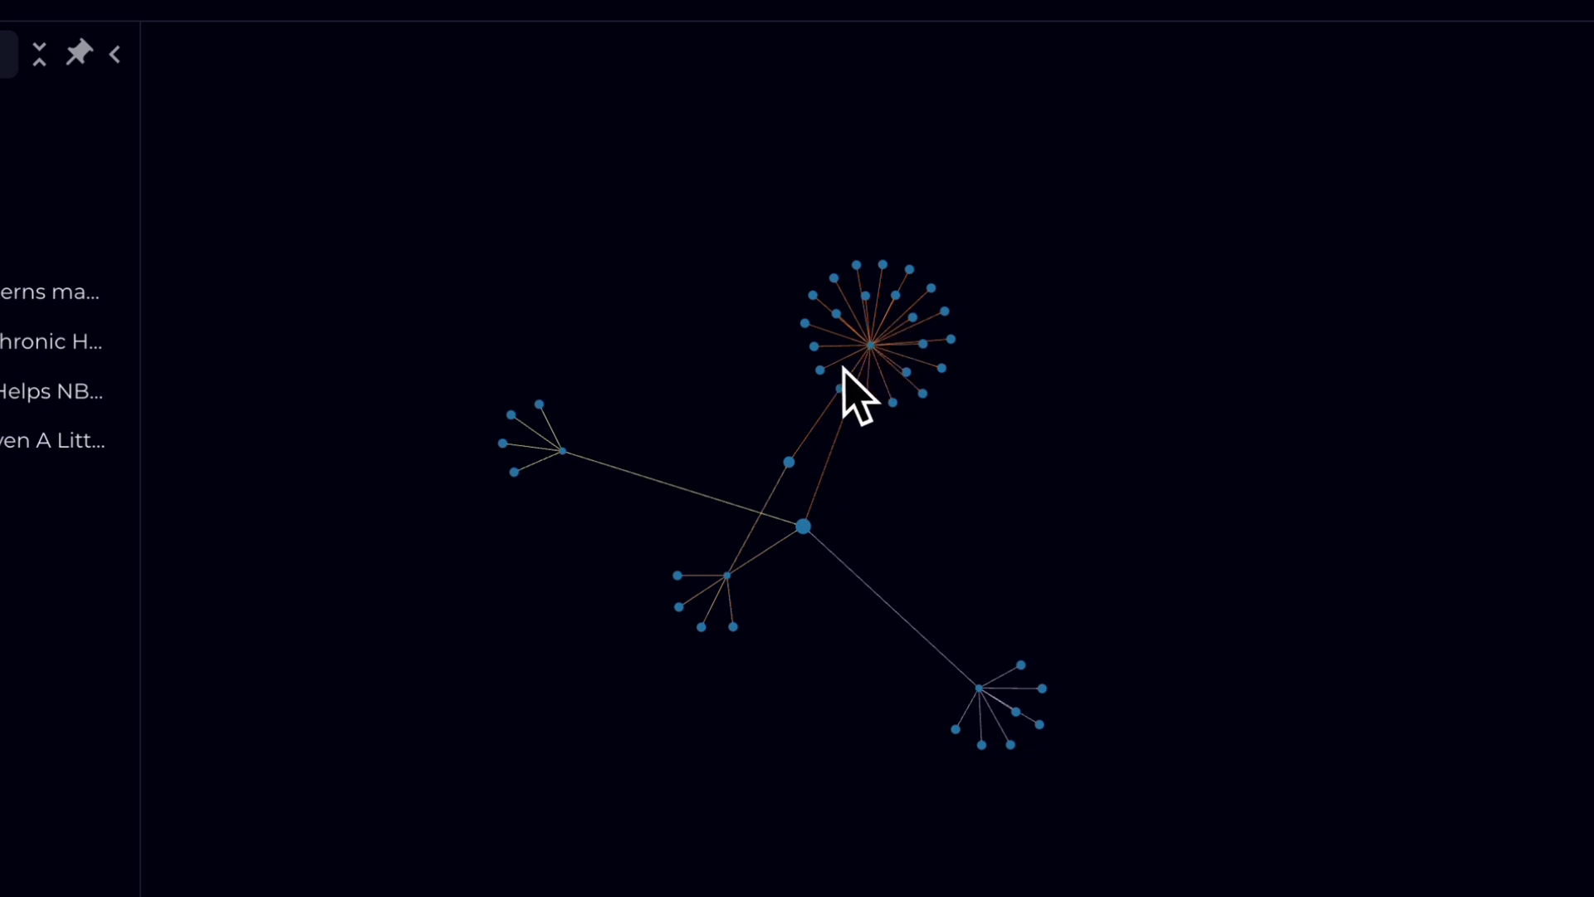
{"action": "scroll", "coordinate": [834, 375], "scroll_direction": "up", "scroll_amount": 3}
{"action": "scroll", "coordinate": [835, 375], "scroll_direction": "up", "scroll_amount": 3}
{"action": "mouse_move", "coordinate": [844, 526]}
{"action": "left_mouse_down"}
{"action": "mouse_move", "coordinate": [949, 509]}
{"action": "mouse_move", "coordinate": [1013, 390]}
{"action": "left_mouse_up"}
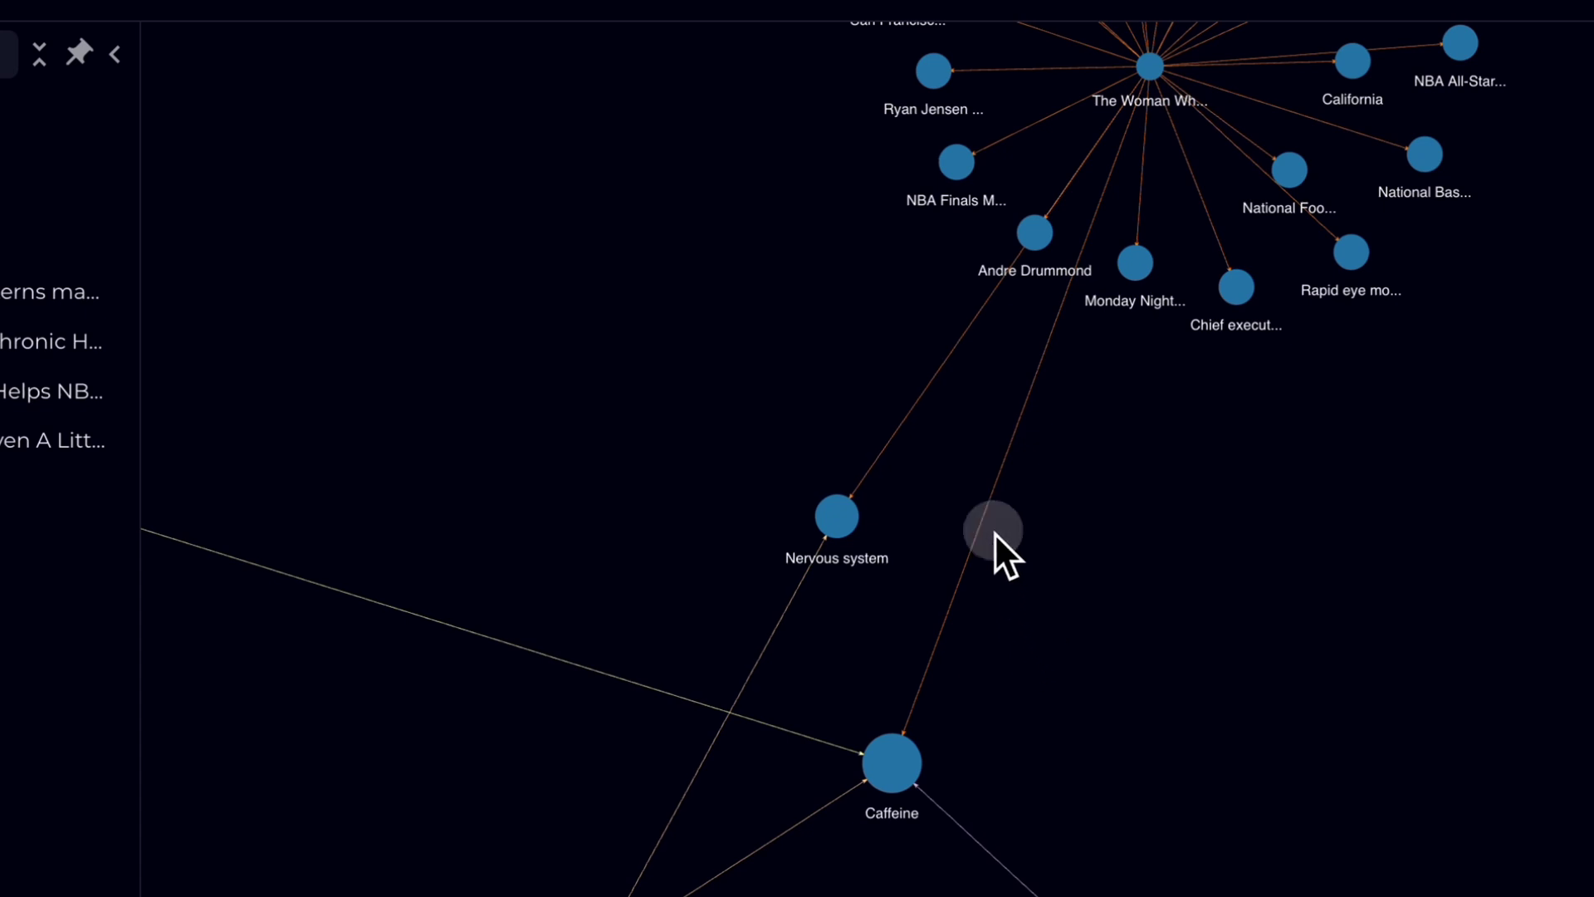
{"action": "scroll", "coordinate": [1106, 562], "scroll_direction": "down", "scroll_amount": 2}
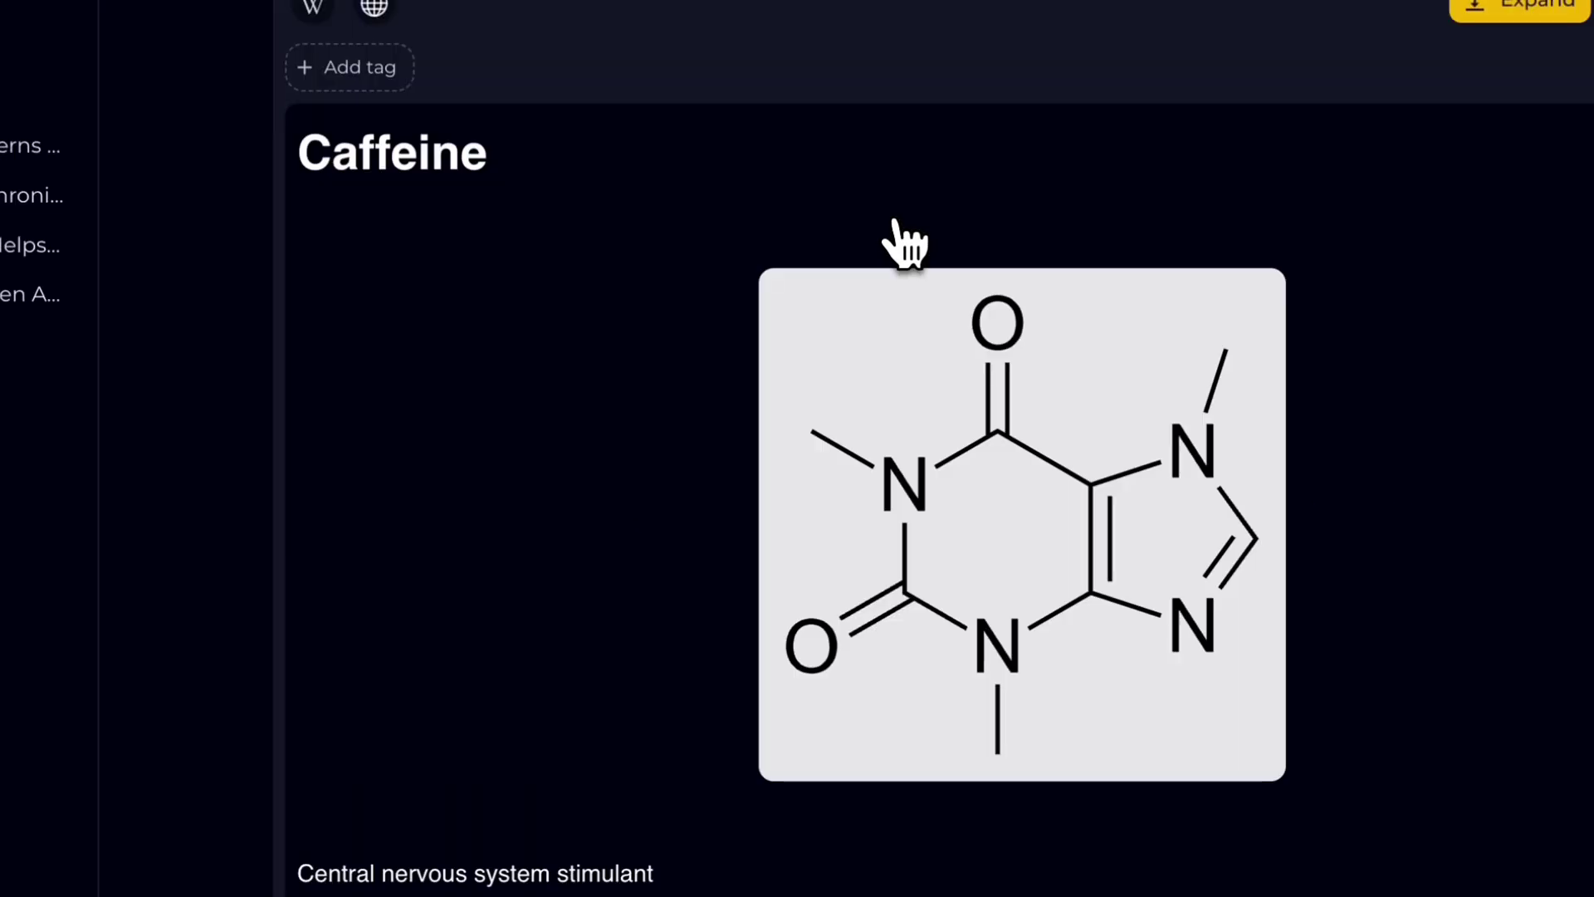
{"action": "mouse_move", "coordinate": [1021, 523]}
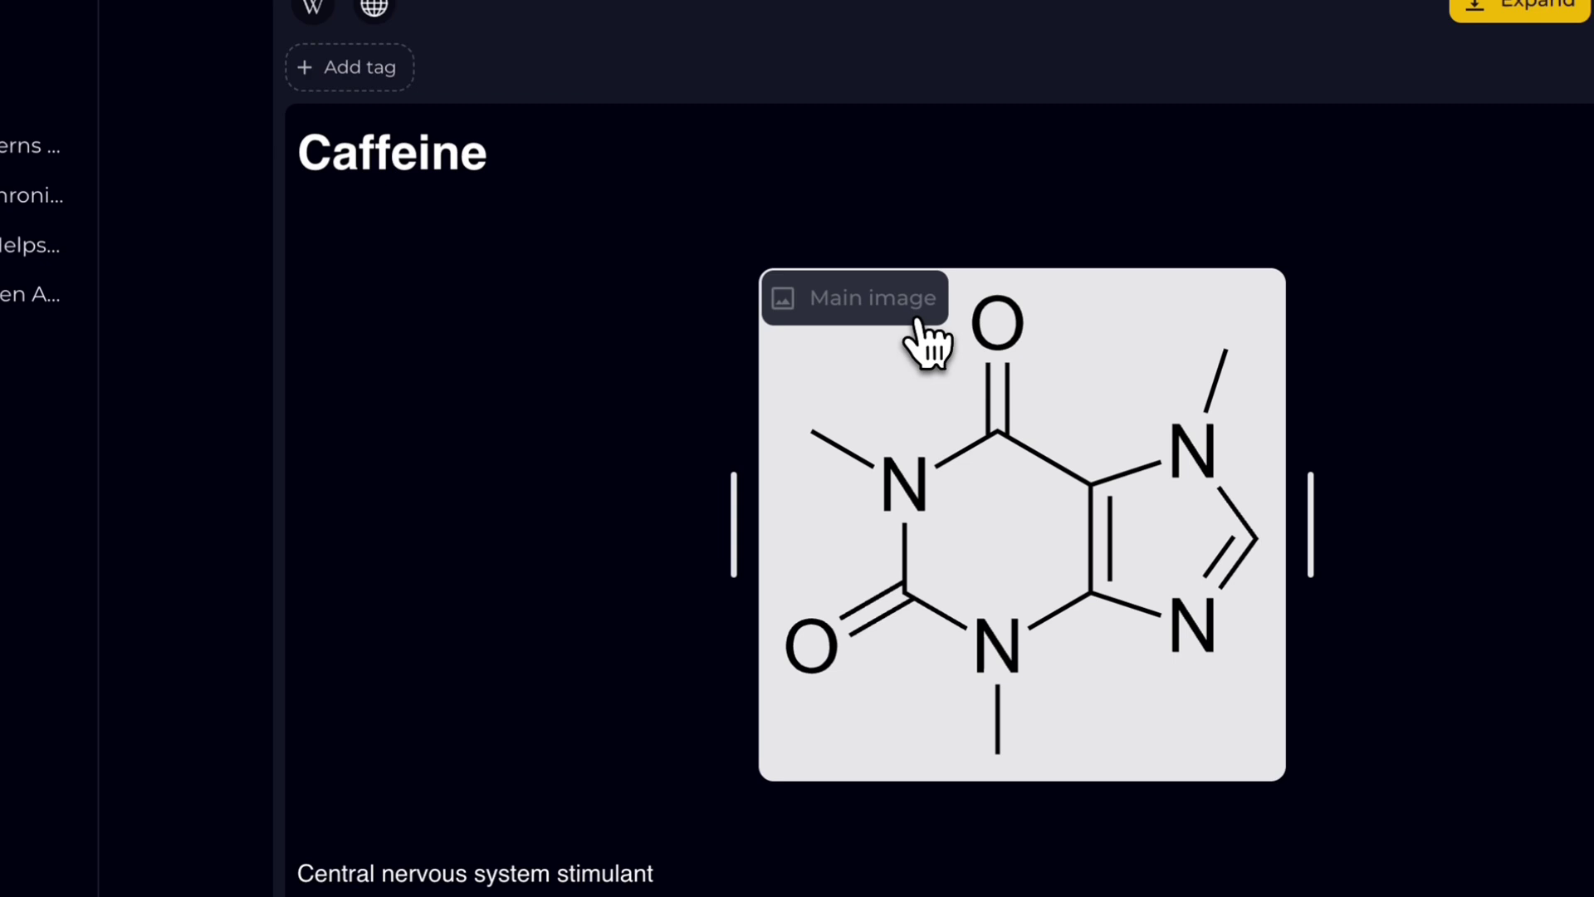
Step: Expand the four Caffeine backlinks, including Ugly Truth About Coffee, New Study Finds and #1 Sleep Expert
{"action": "scroll", "coordinate": [926, 344], "scroll_direction": "down", "scroll_amount": 5}
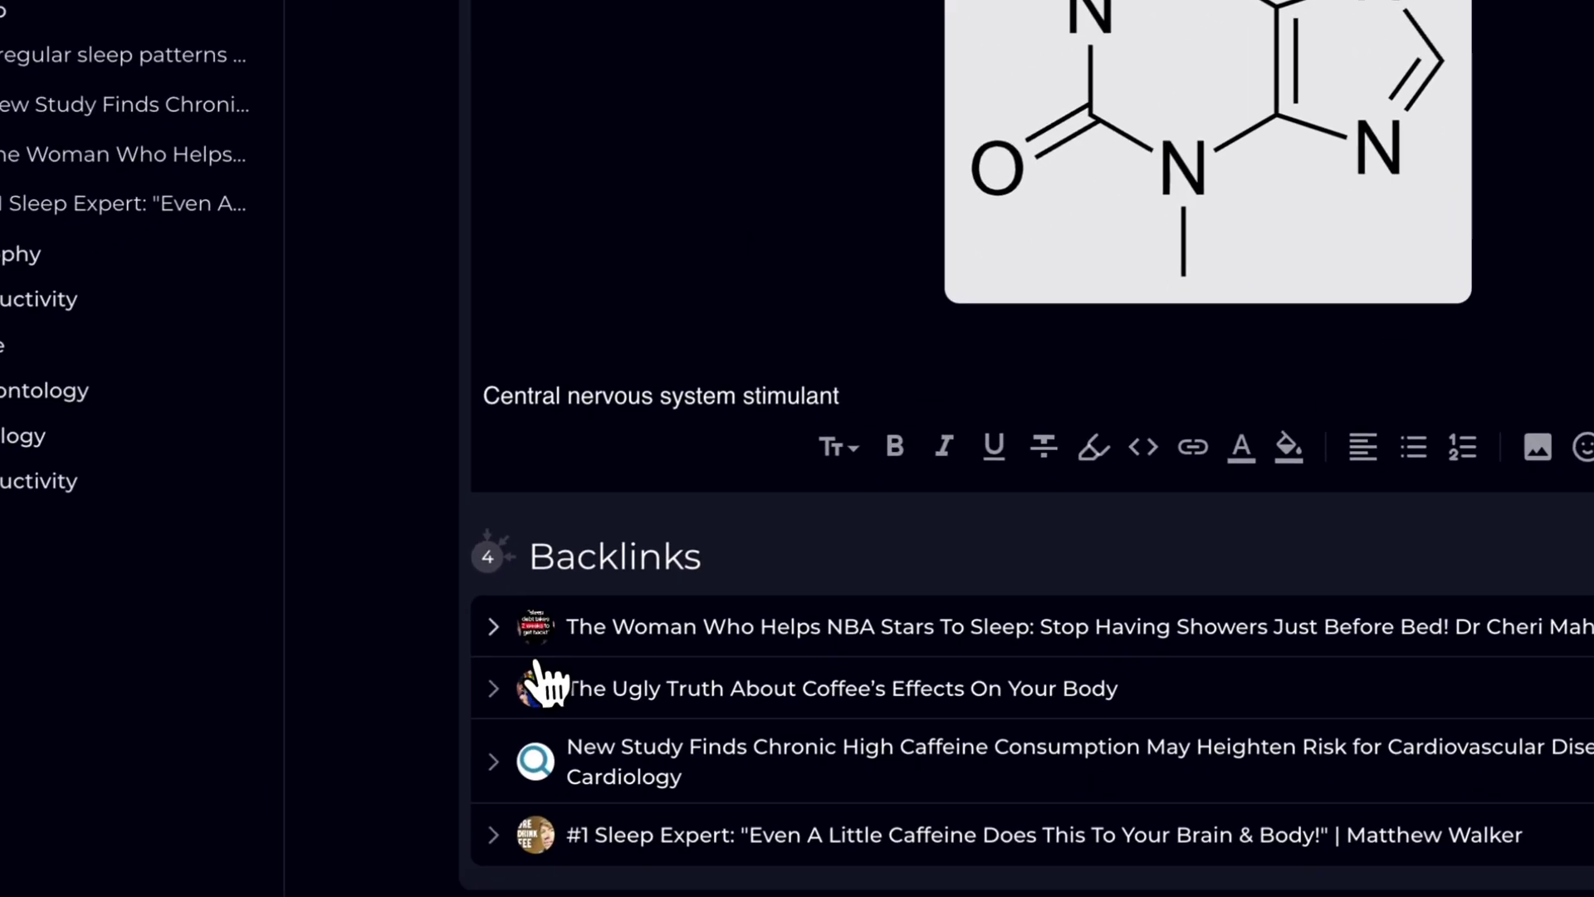
{"action": "left_click", "coordinate": [550, 600]}
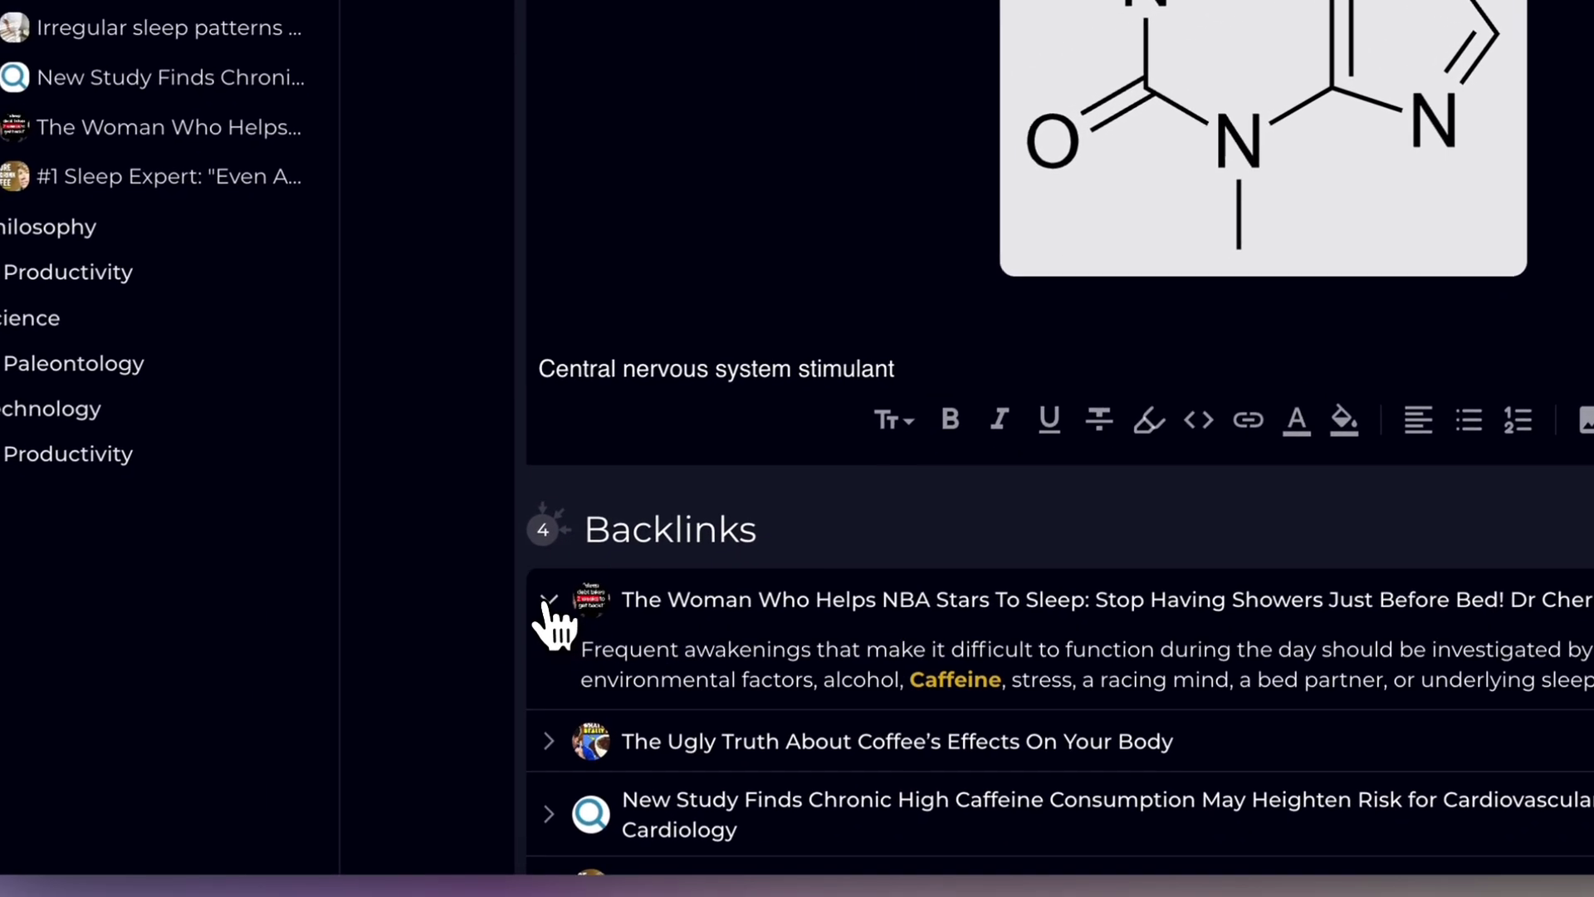
{"action": "scroll", "coordinate": [581, 648], "scroll_direction": "down", "scroll_amount": 2}
{"action": "left_click", "coordinate": [573, 656]}
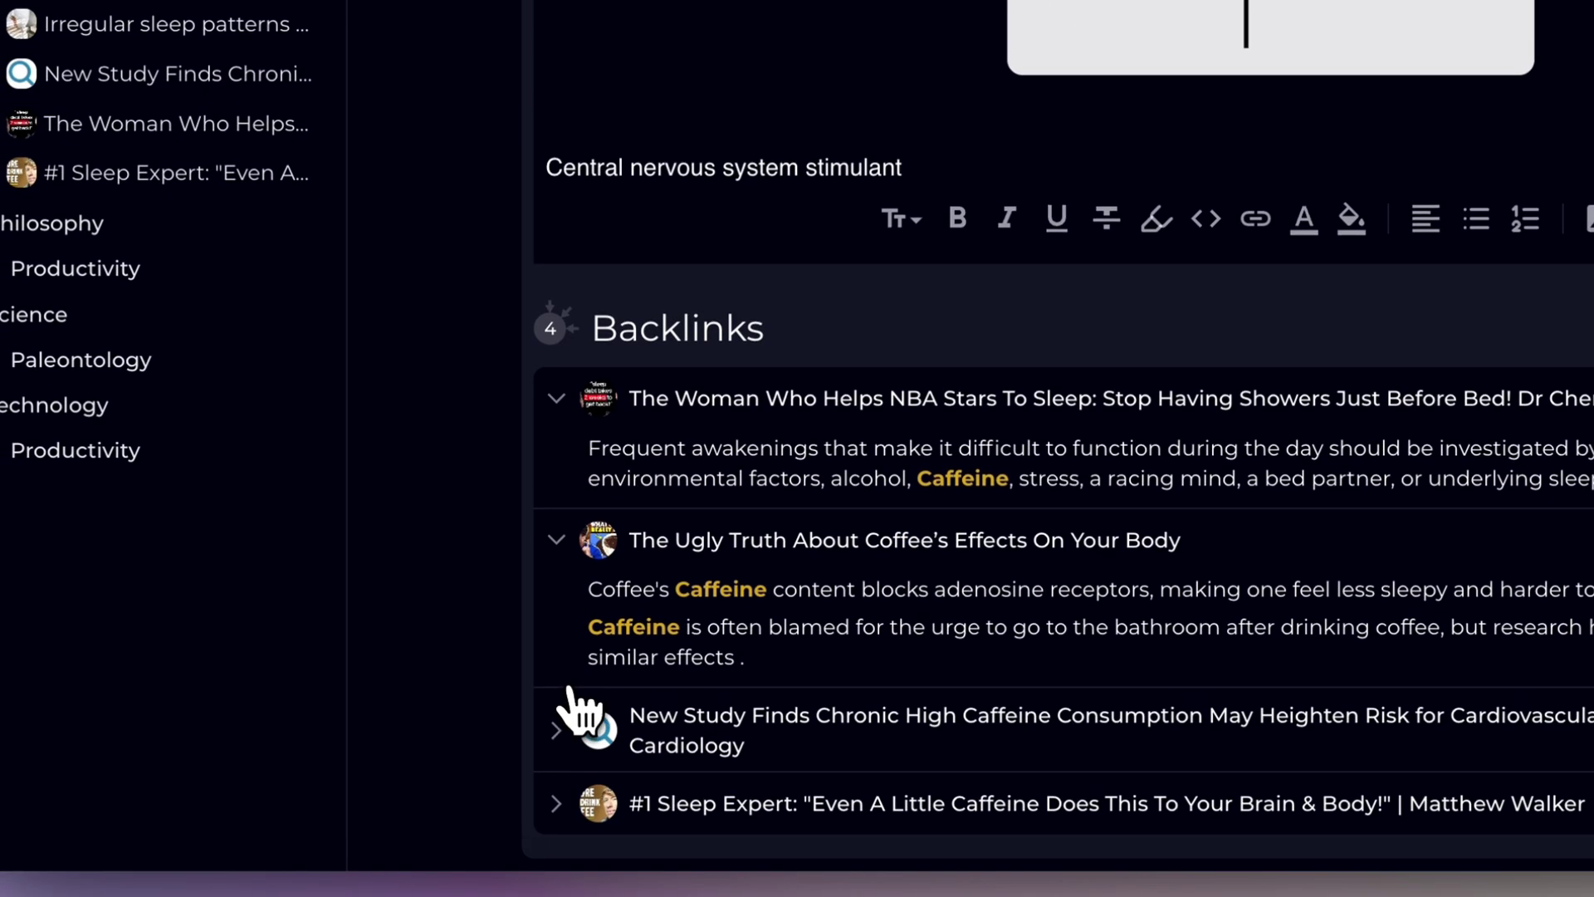
{"action": "left_click", "coordinate": [571, 705]}
{"action": "scroll", "coordinate": [565, 772], "scroll_direction": "down", "scroll_amount": 2}
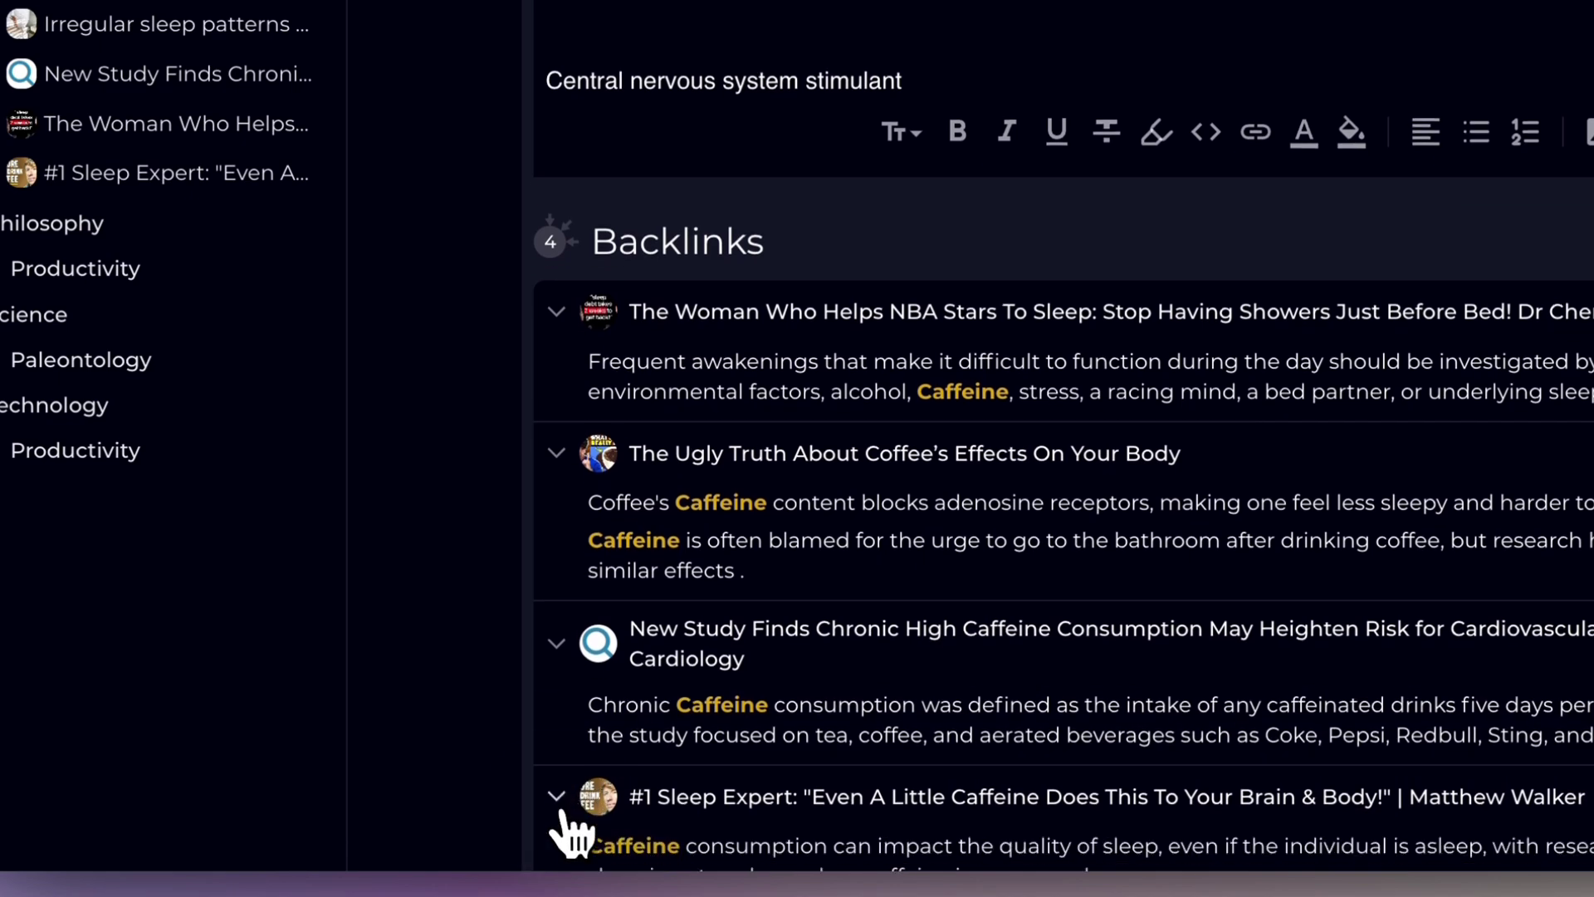
{"action": "left_click", "coordinate": [565, 809]}
{"action": "scroll", "coordinate": [571, 830], "scroll_direction": "down", "scroll_amount": 4}
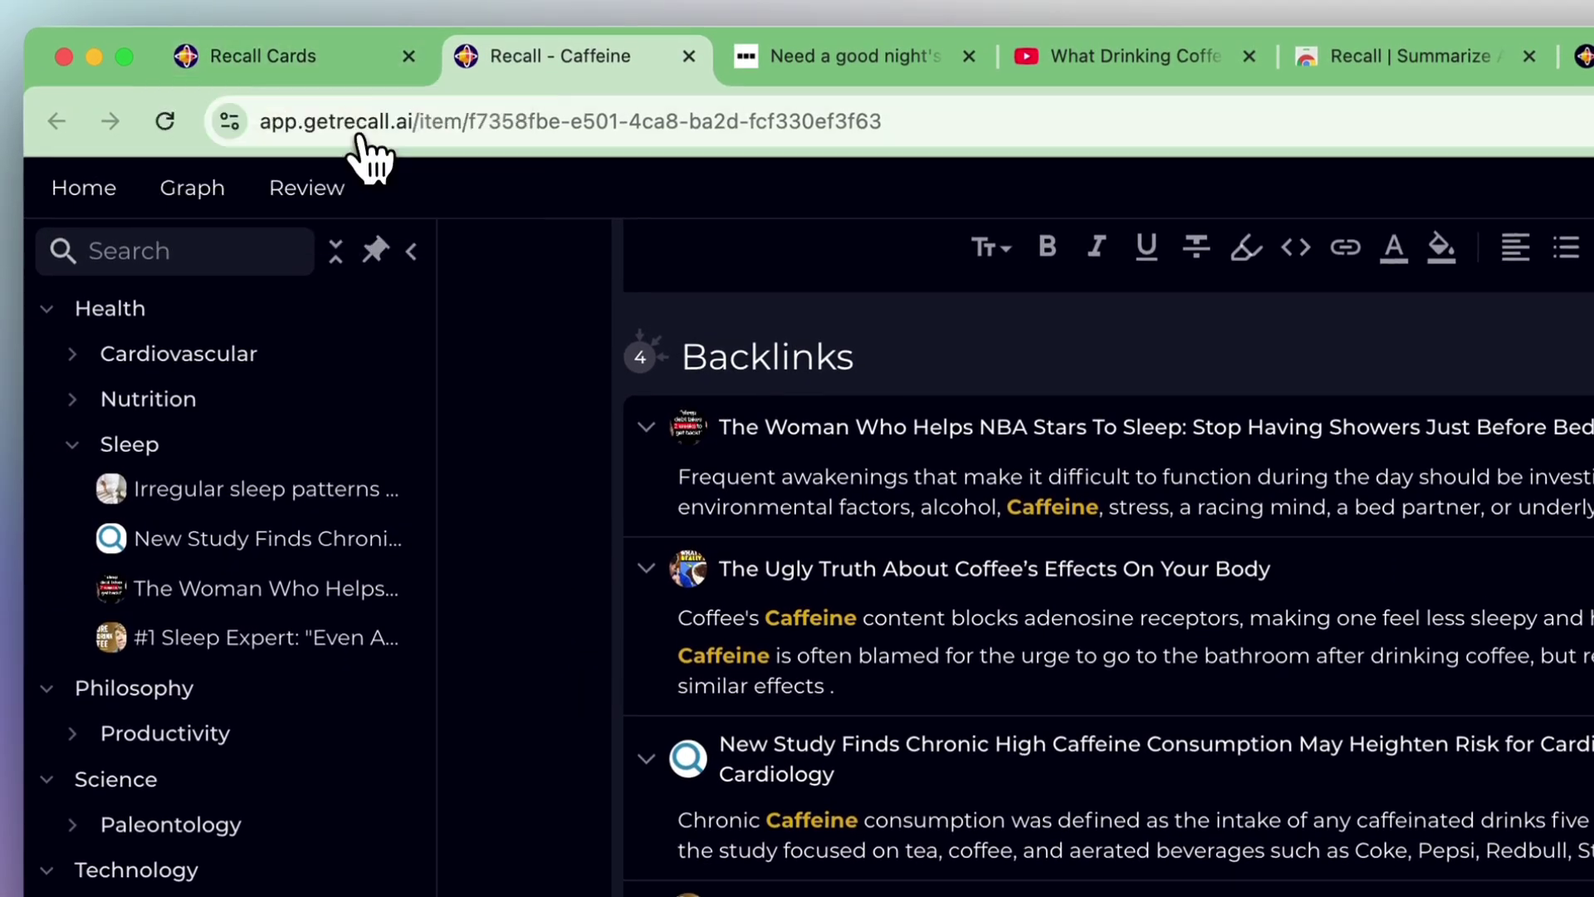
Step: Alternate between the Graph and Review pages twice, then go back Home to the saved summaries
{"action": "left_click", "coordinate": [224, 187]}
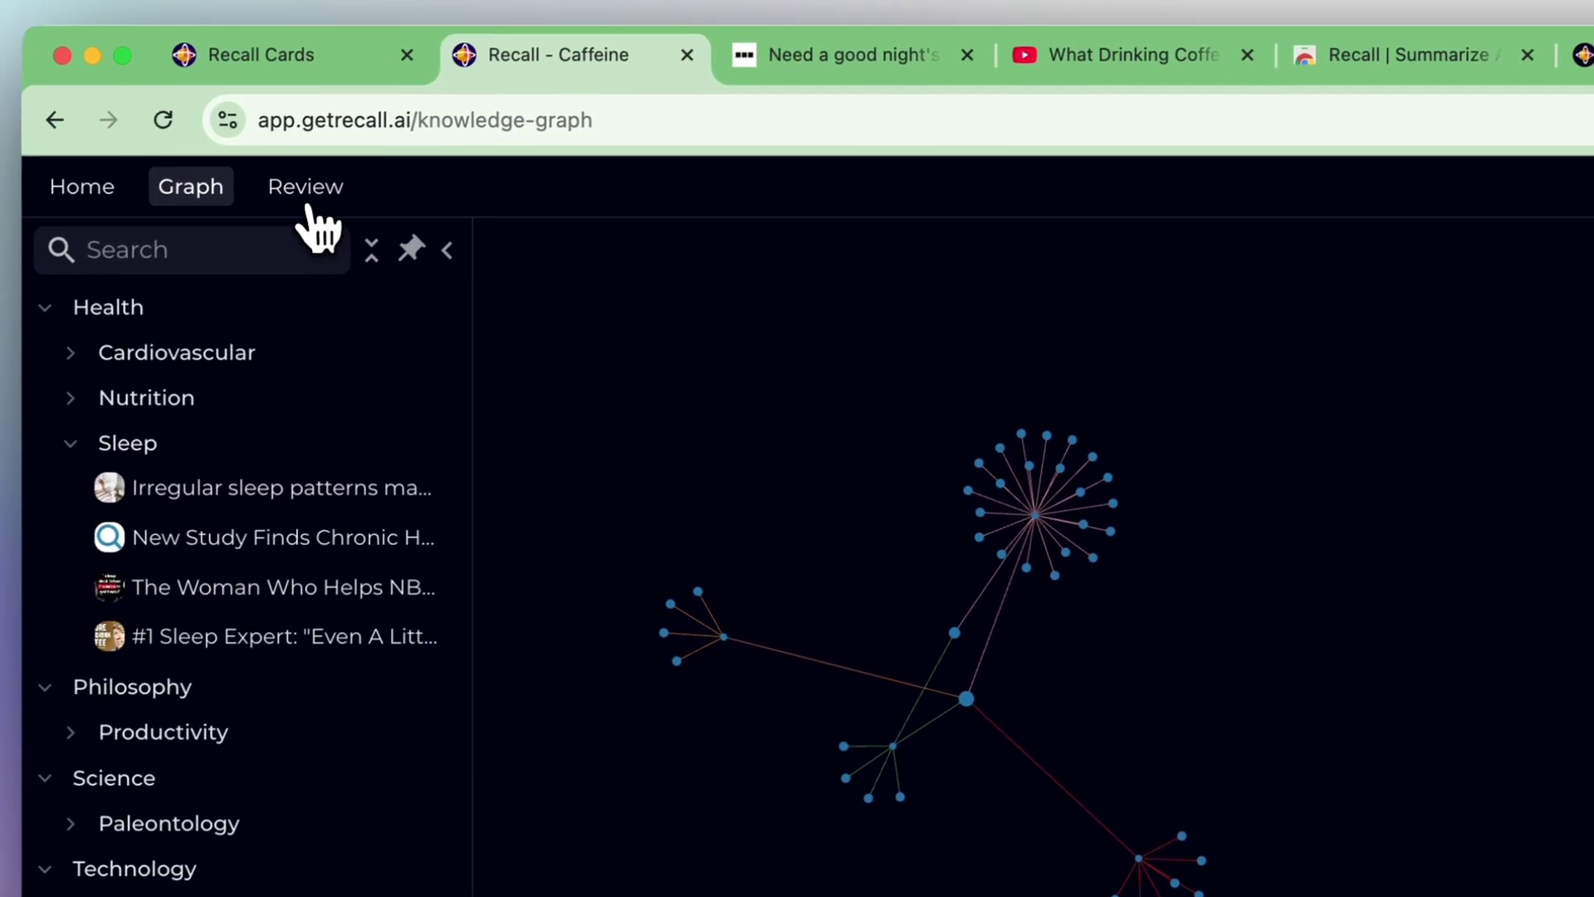
{"action": "left_click", "coordinate": [327, 197]}
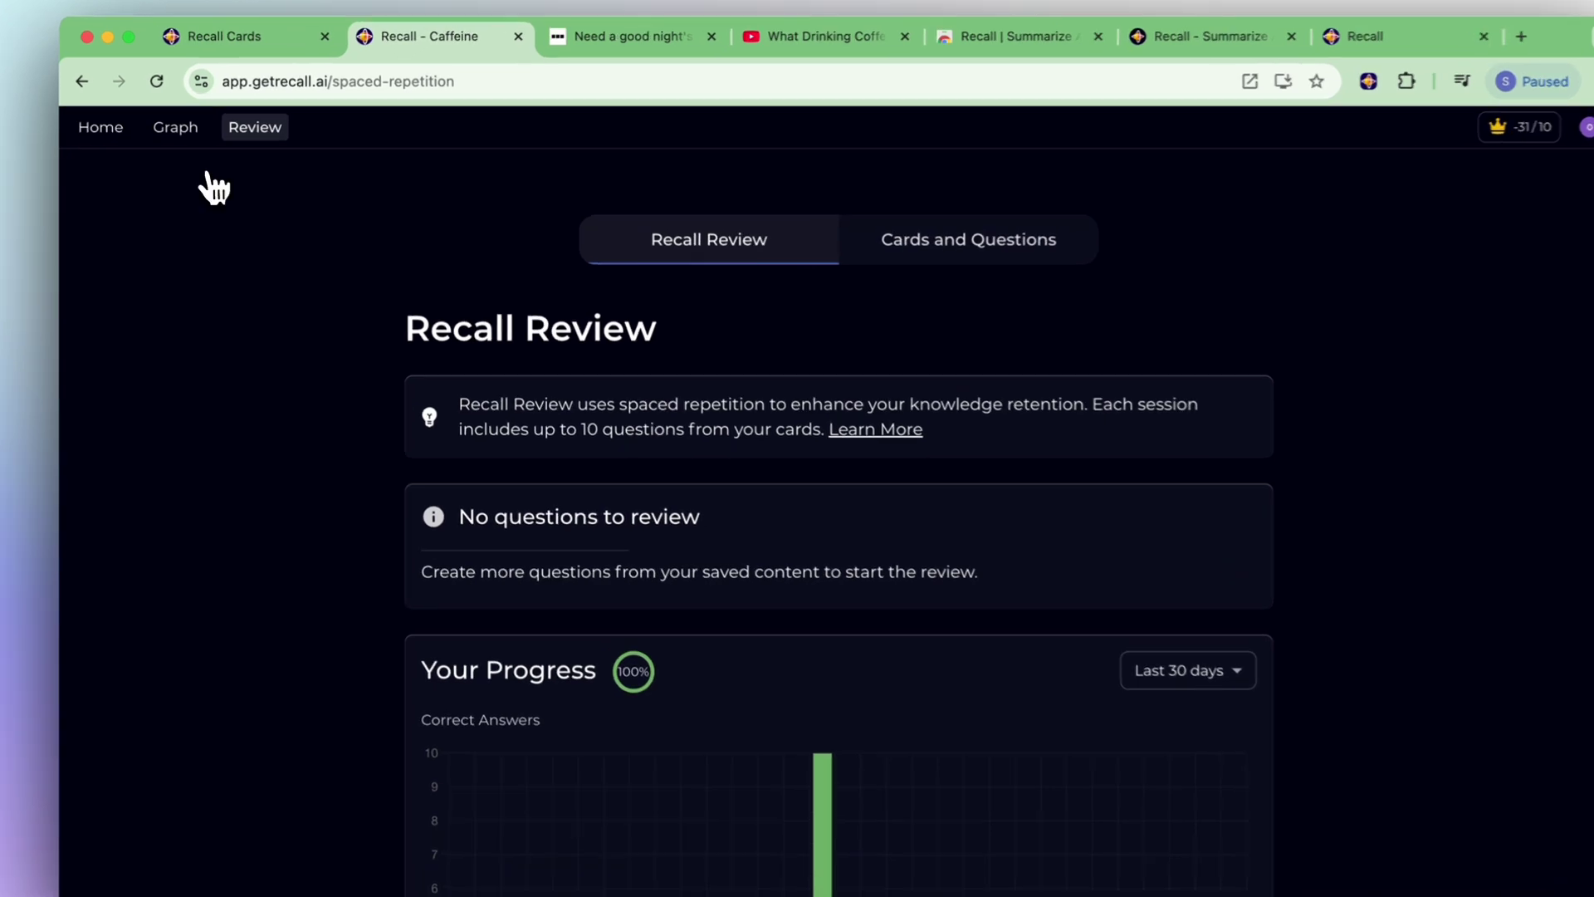
{"action": "left_click", "coordinate": [173, 131]}
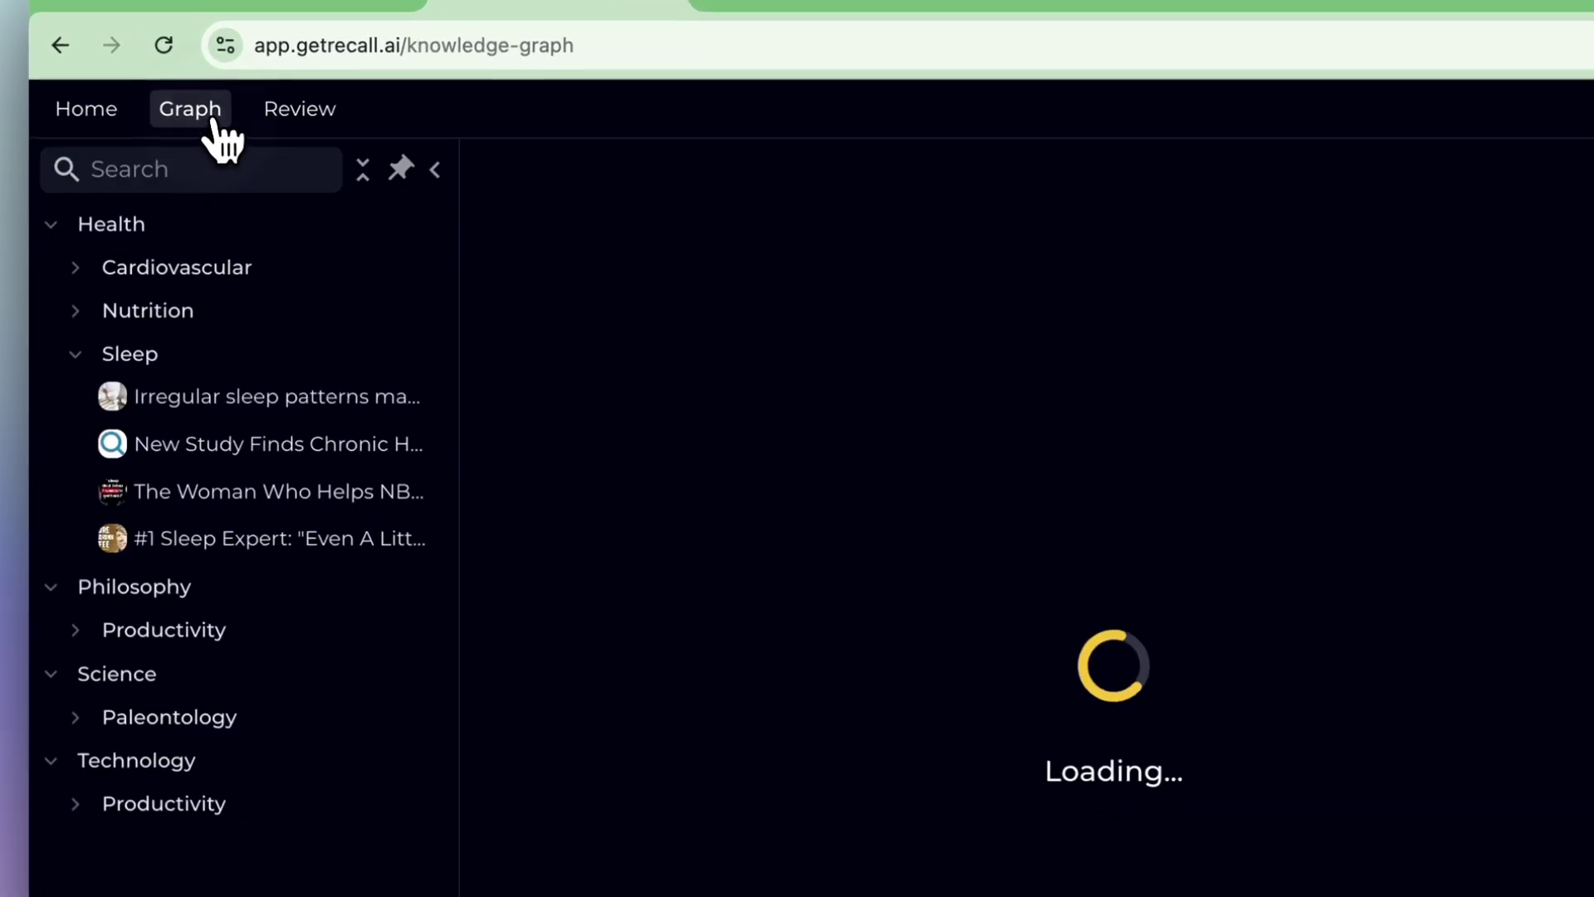
{"action": "left_click", "coordinate": [318, 122]}
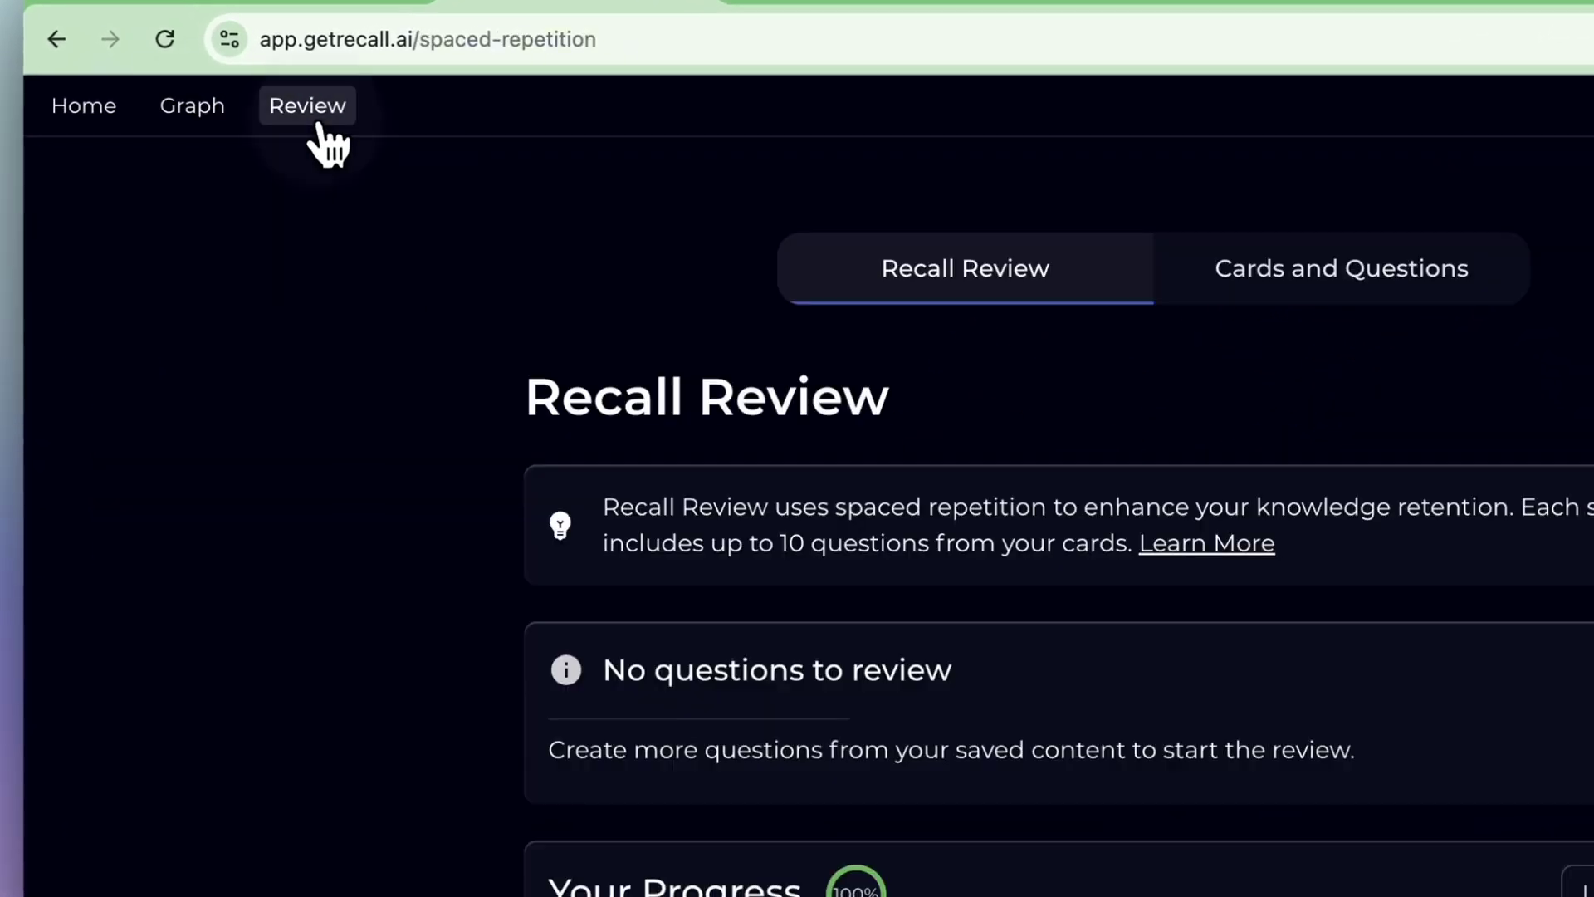
{"action": "left_click", "coordinate": [95, 123]}
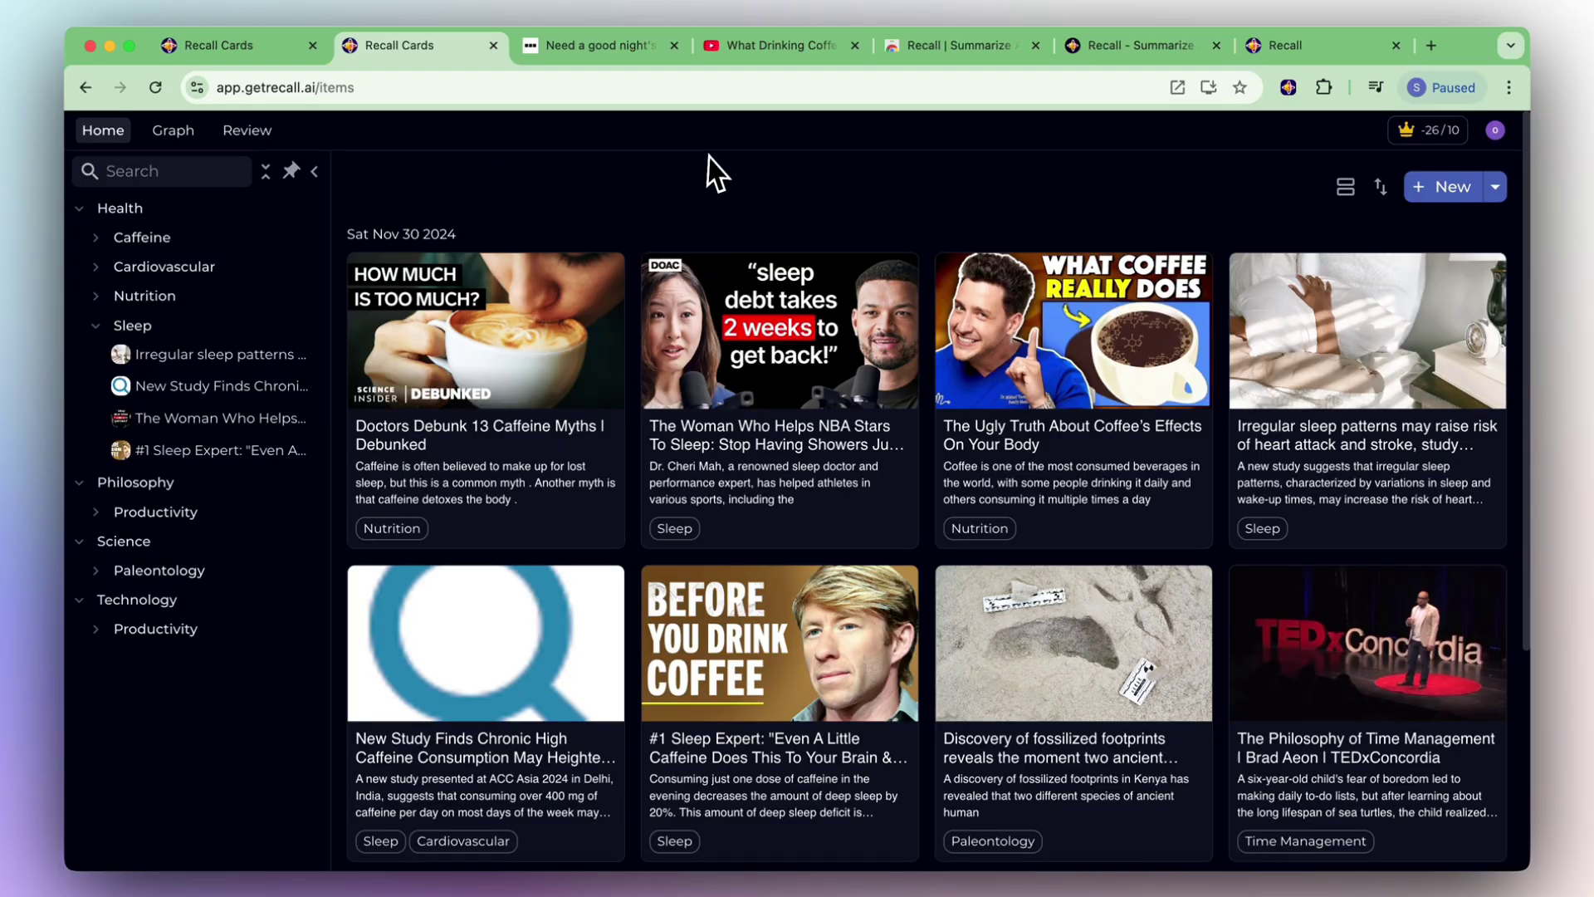
Step: Open the coffee video's Recall summary and toggle from Concise back to Detailed
{"action": "left_click", "coordinate": [783, 48]}
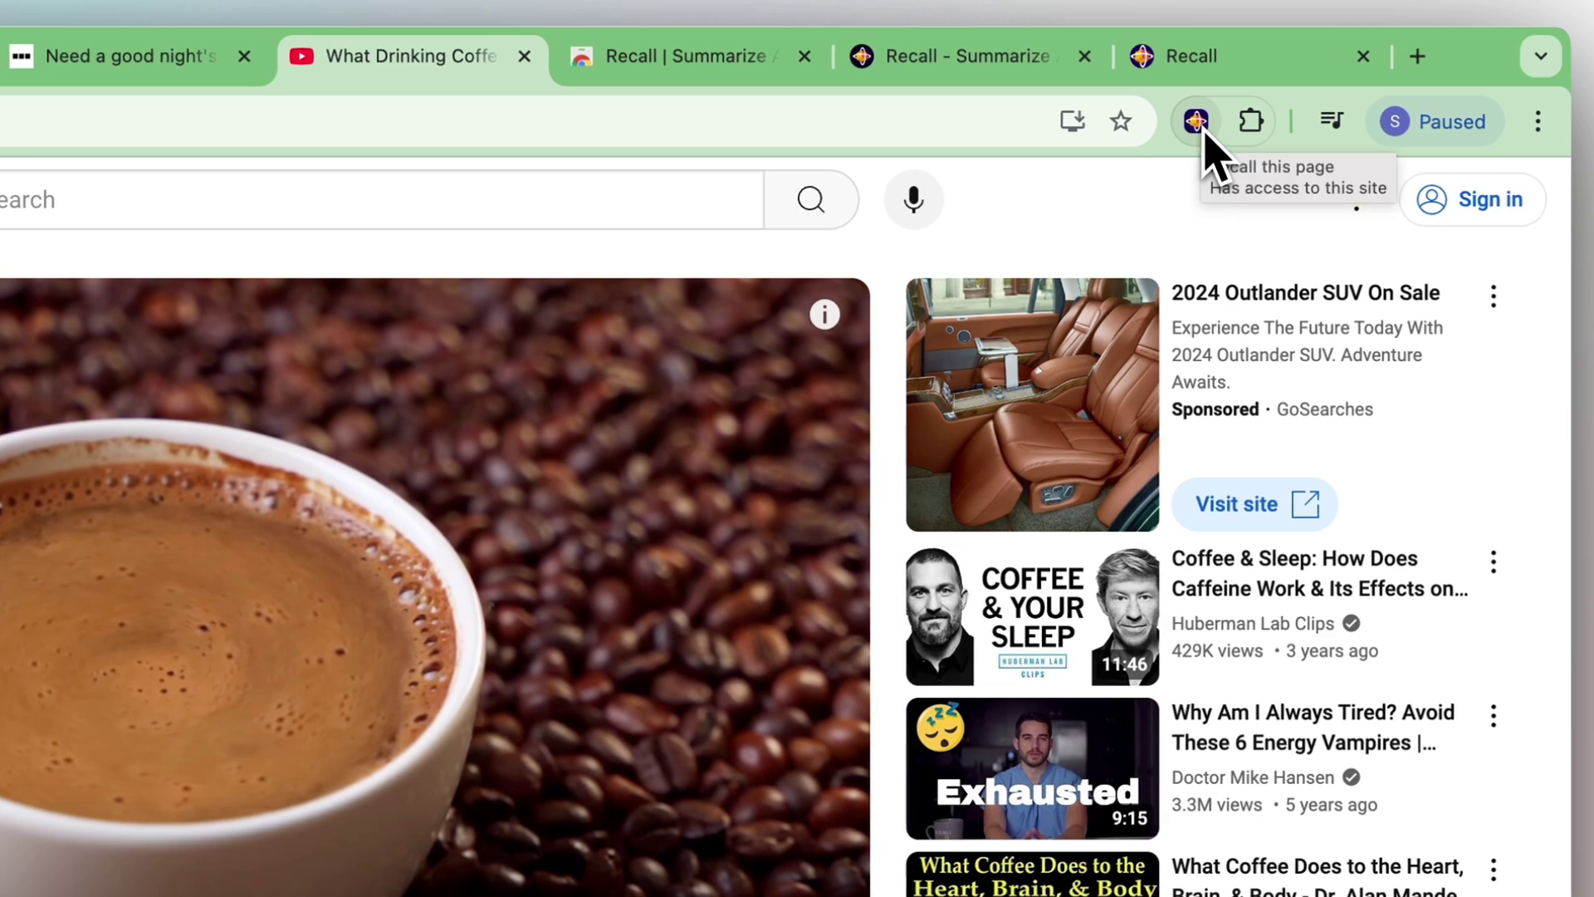
{"action": "left_click", "coordinate": [1196, 122]}
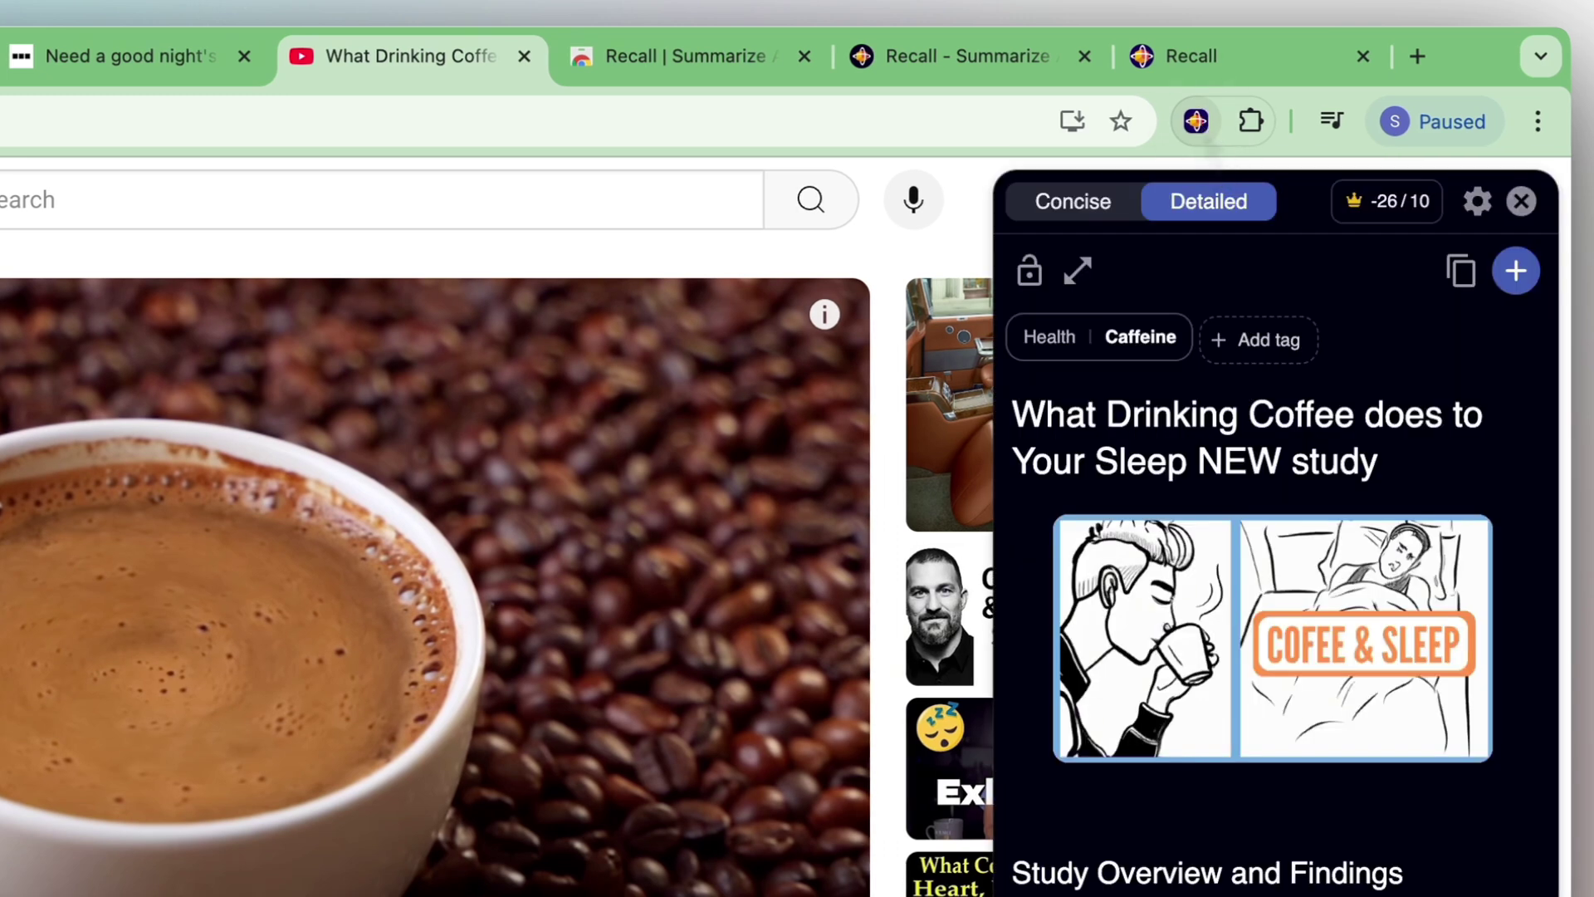
{"action": "left_click", "coordinate": [1077, 206]}
{"action": "left_click", "coordinate": [1237, 208]}
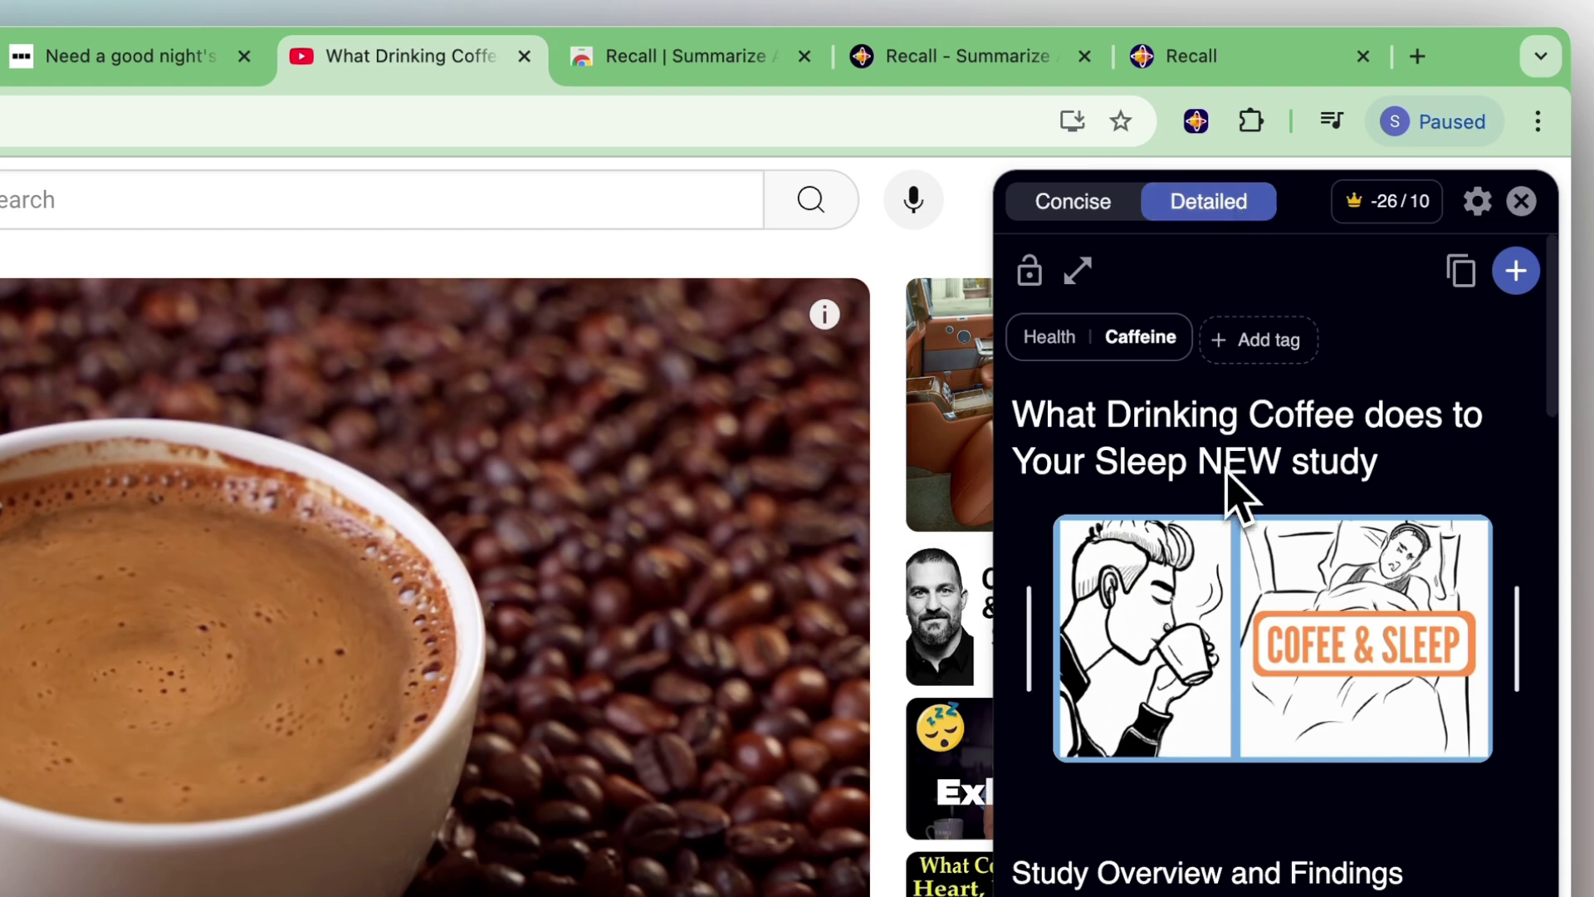
Step: Read through the detailed summary, then return to the Recall Cards library
{"action": "scroll", "coordinate": [1229, 498], "scroll_direction": "down", "scroll_amount": 5}
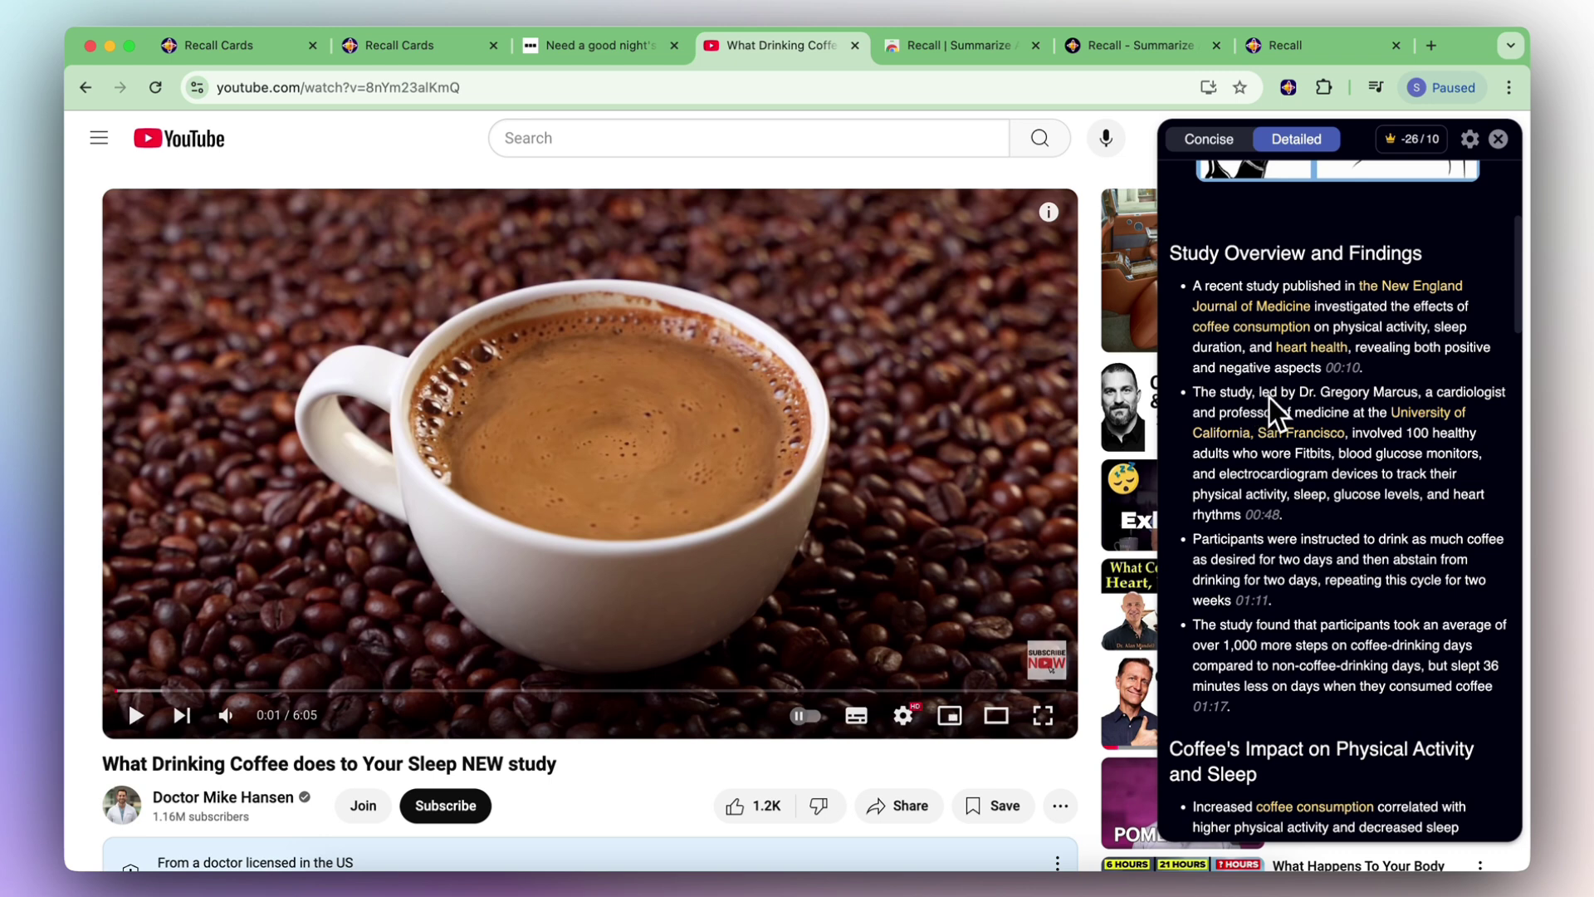
{"action": "scroll", "coordinate": [1269, 397], "scroll_direction": "up", "scroll_amount": 4}
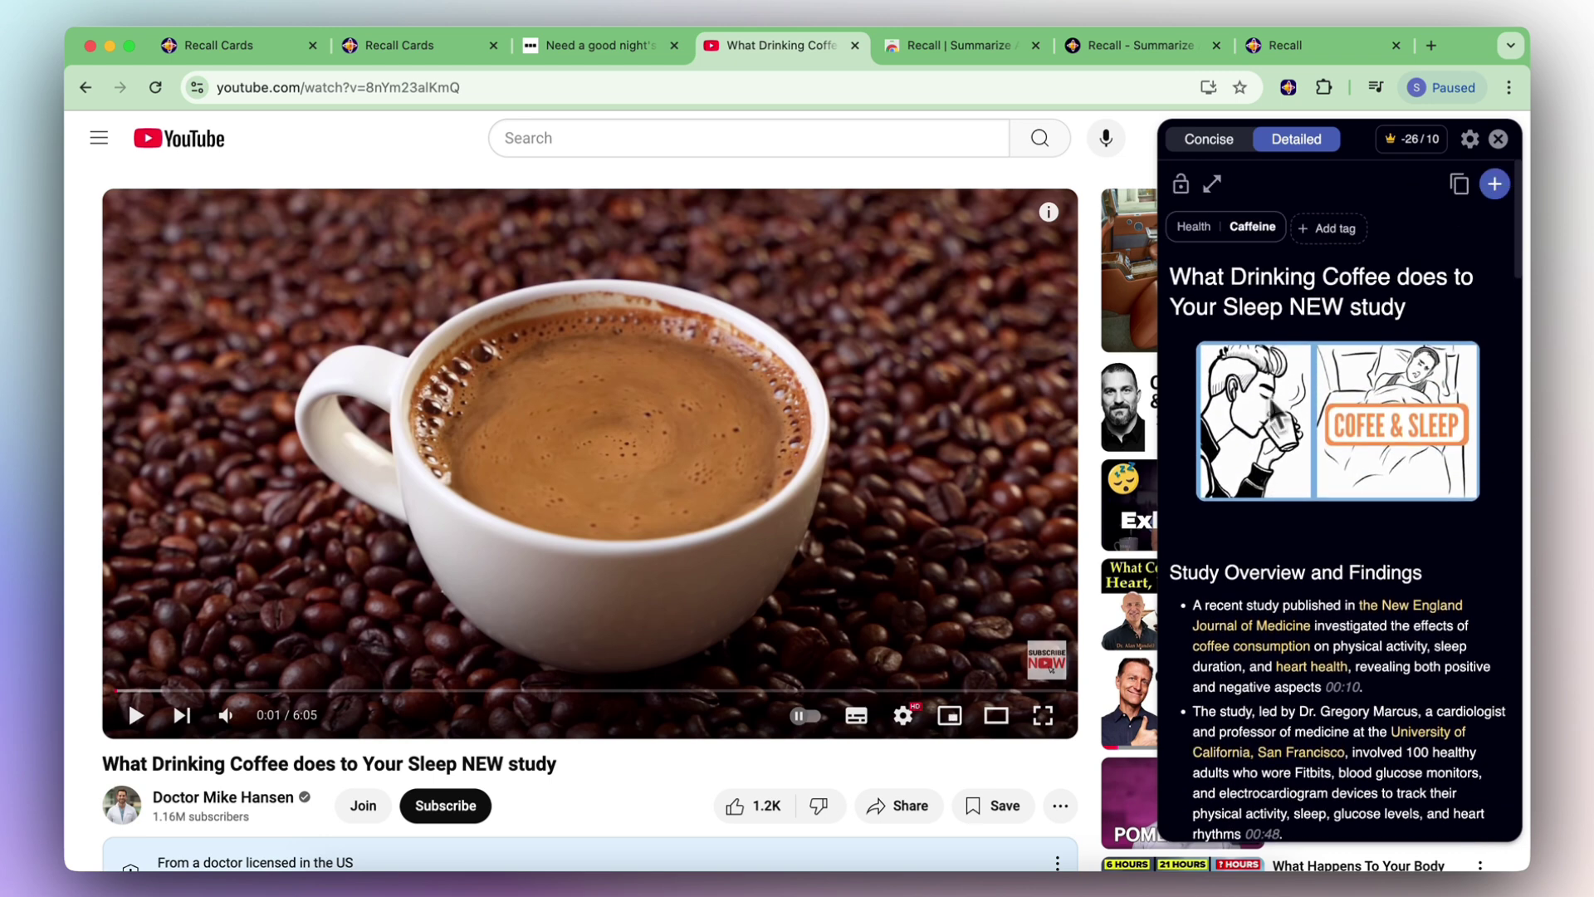
{"action": "scroll", "coordinate": [1270, 402], "scroll_direction": "down", "scroll_amount": 5}
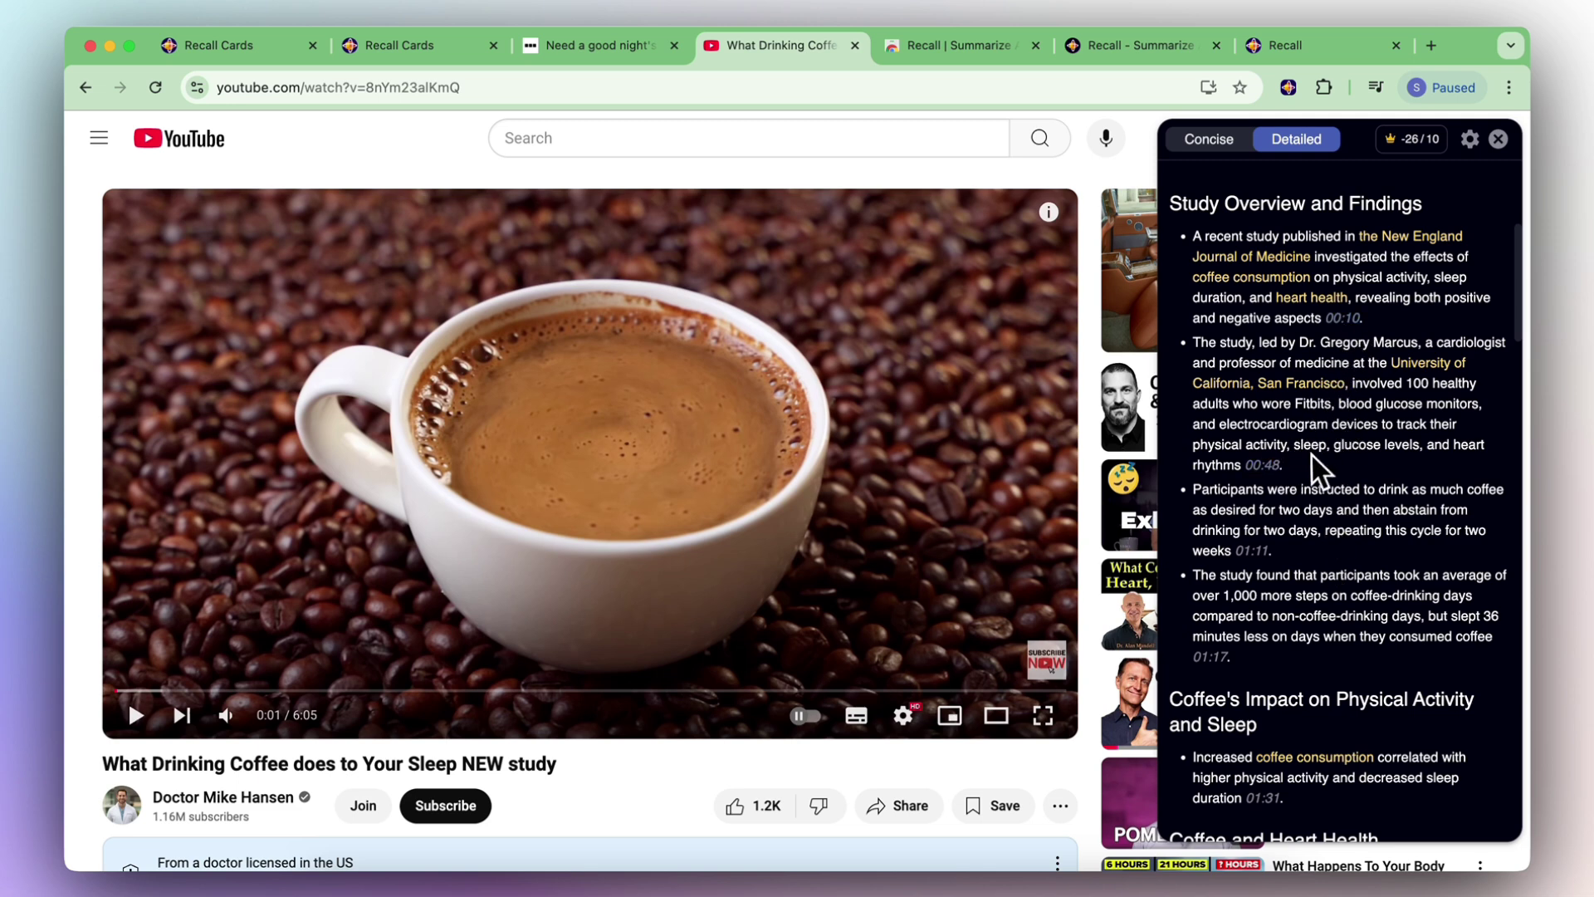
{"action": "scroll", "coordinate": [1308, 465], "scroll_direction": "down", "scroll_amount": 5}
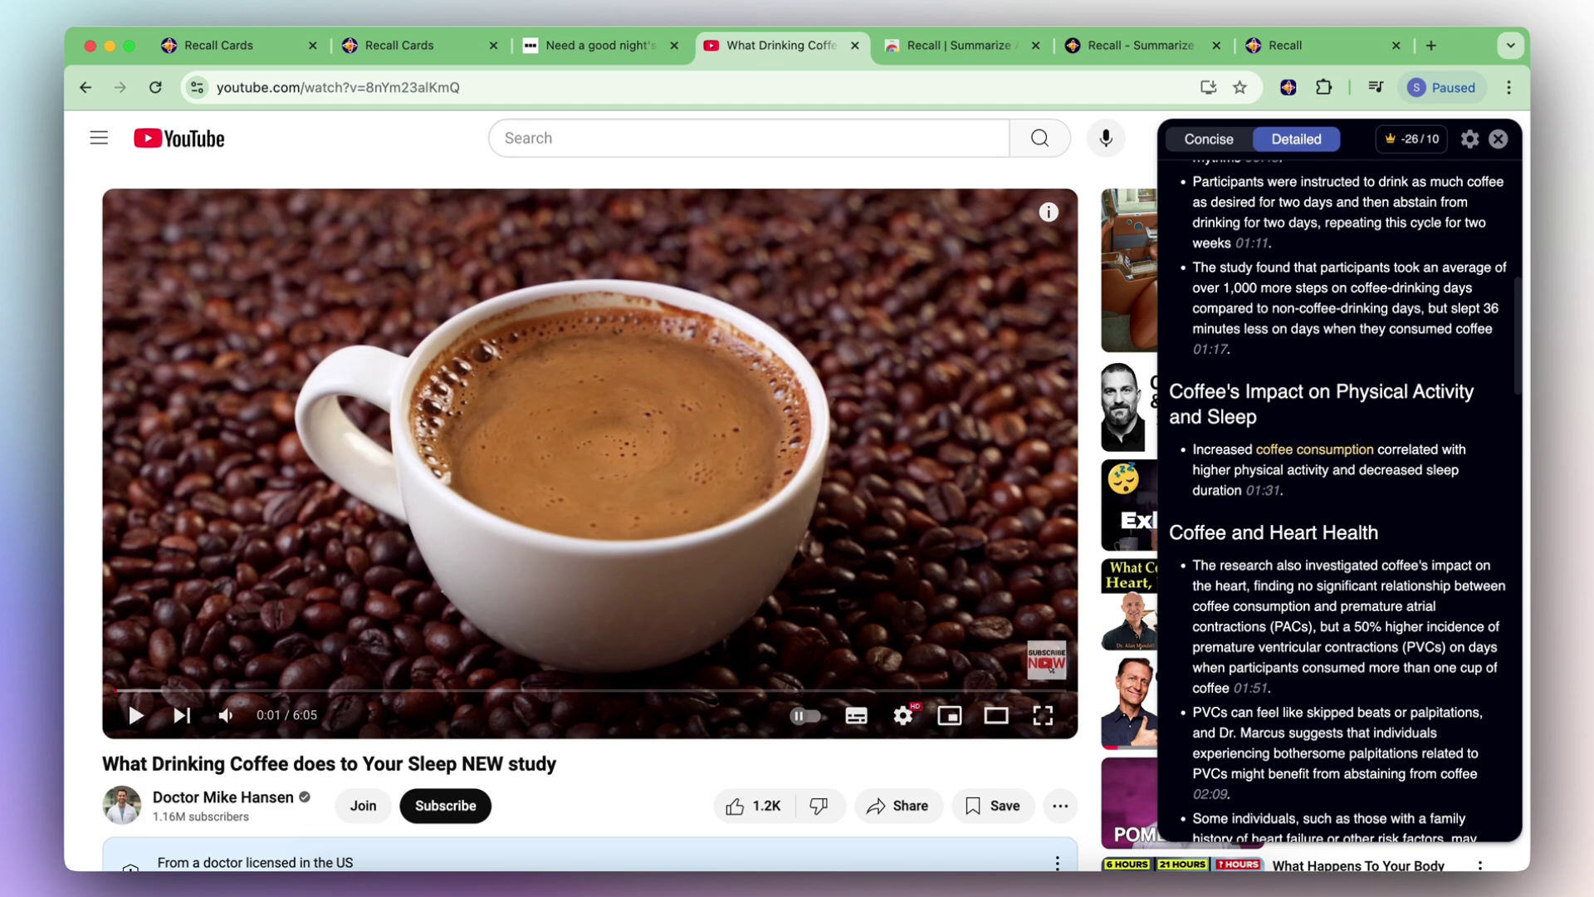
{"action": "scroll", "coordinate": [1340, 498], "scroll_direction": "down", "scroll_amount": 10}
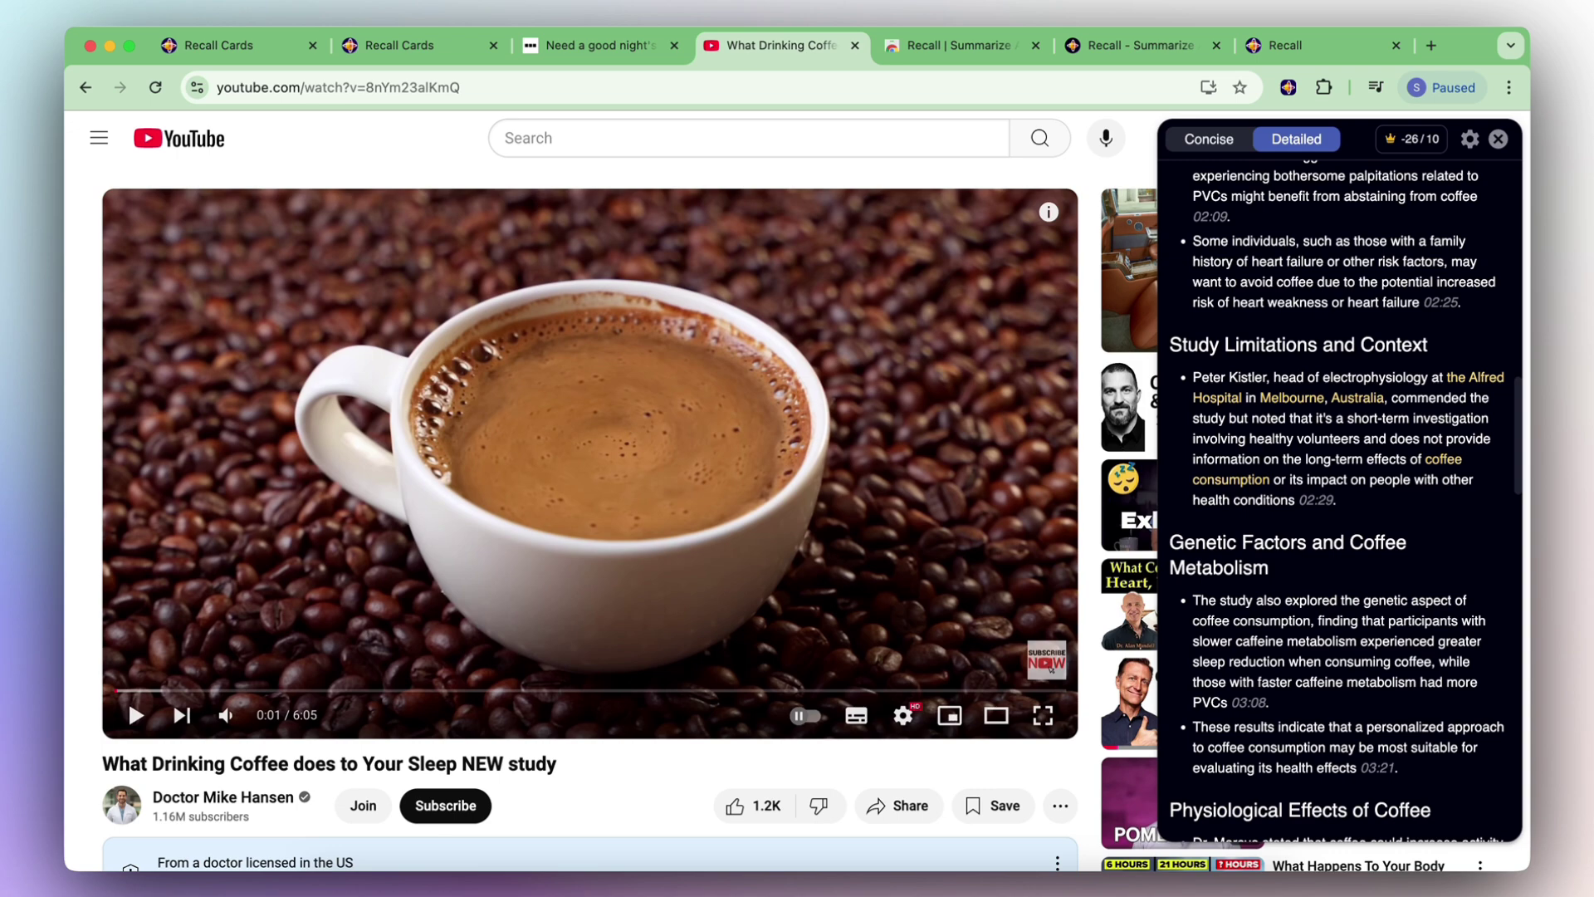
{"action": "scroll", "coordinate": [1299, 438], "scroll_direction": "down", "scroll_amount": 5}
{"action": "scroll", "coordinate": [1300, 438], "scroll_direction": "down", "scroll_amount": 5}
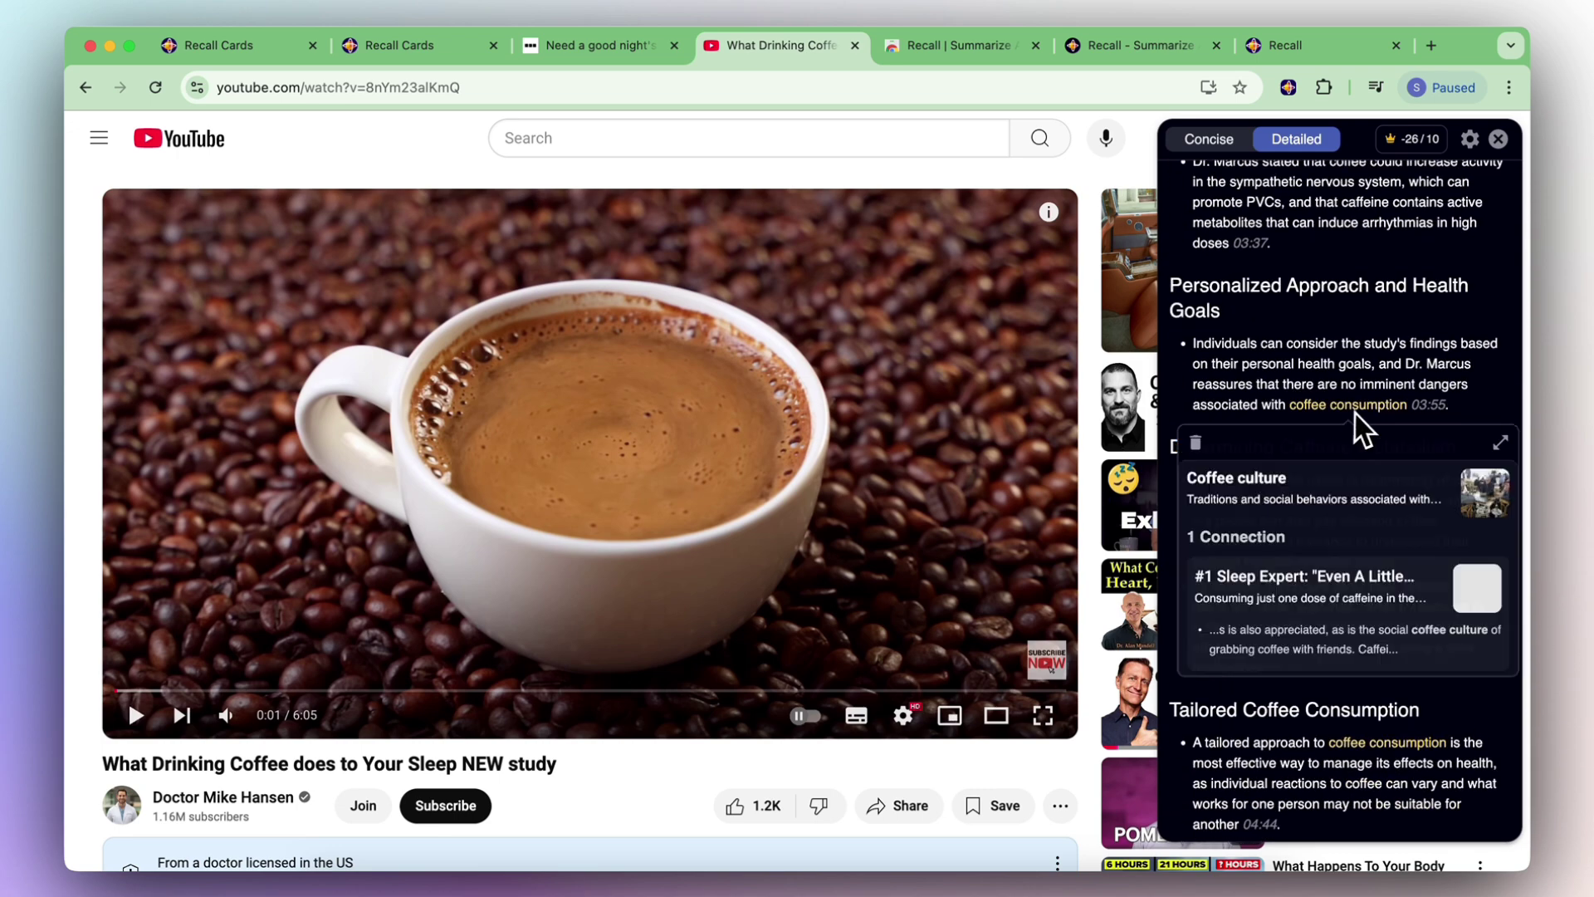
{"action": "scroll", "coordinate": [1261, 397], "scroll_direction": "down", "scroll_amount": 5}
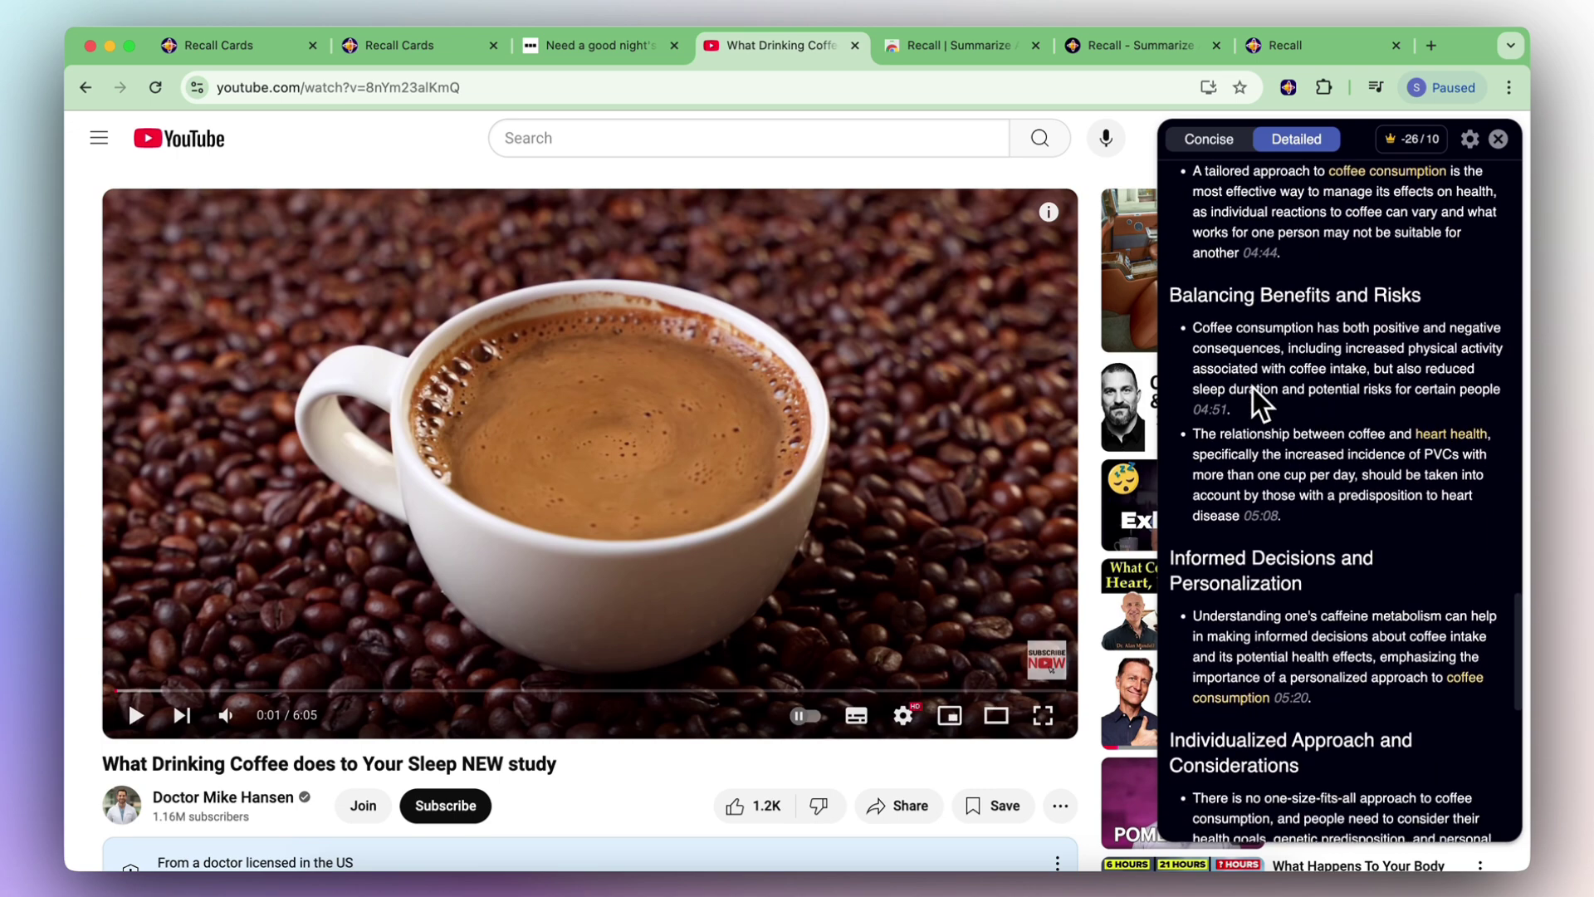
{"action": "scroll", "coordinate": [1261, 405], "scroll_direction": "down", "scroll_amount": 5}
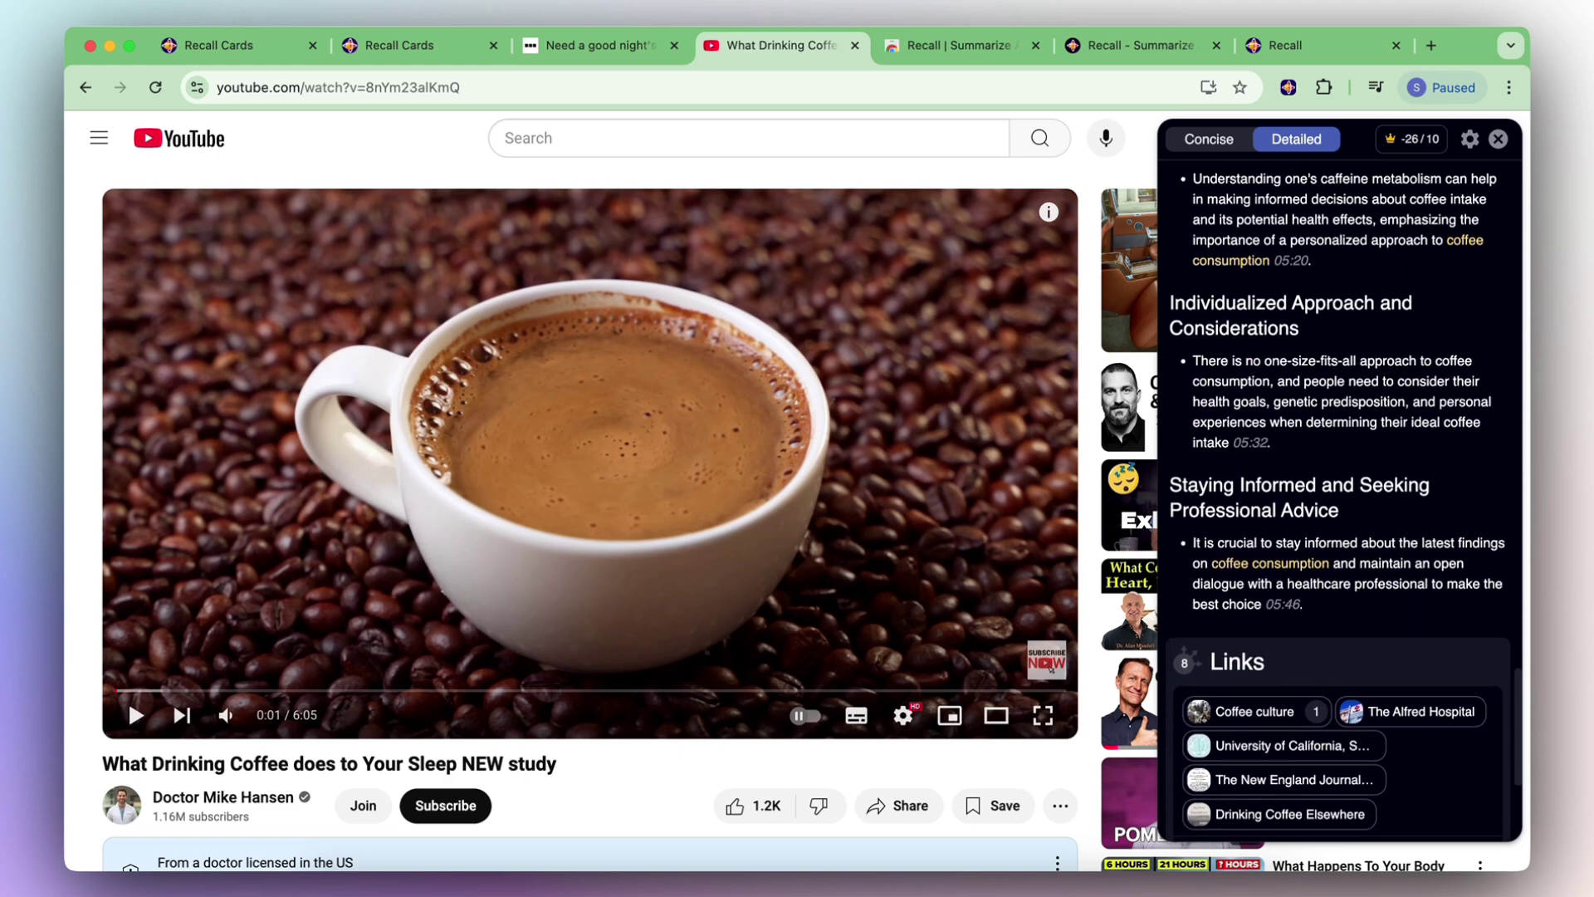
{"action": "scroll", "coordinate": [1261, 405], "scroll_direction": "up", "scroll_amount": 10}
{"action": "scroll", "coordinate": [1261, 405], "scroll_direction": "up", "scroll_amount": 10}
{"action": "scroll", "coordinate": [1259, 405], "scroll_direction": "up", "scroll_amount": 10}
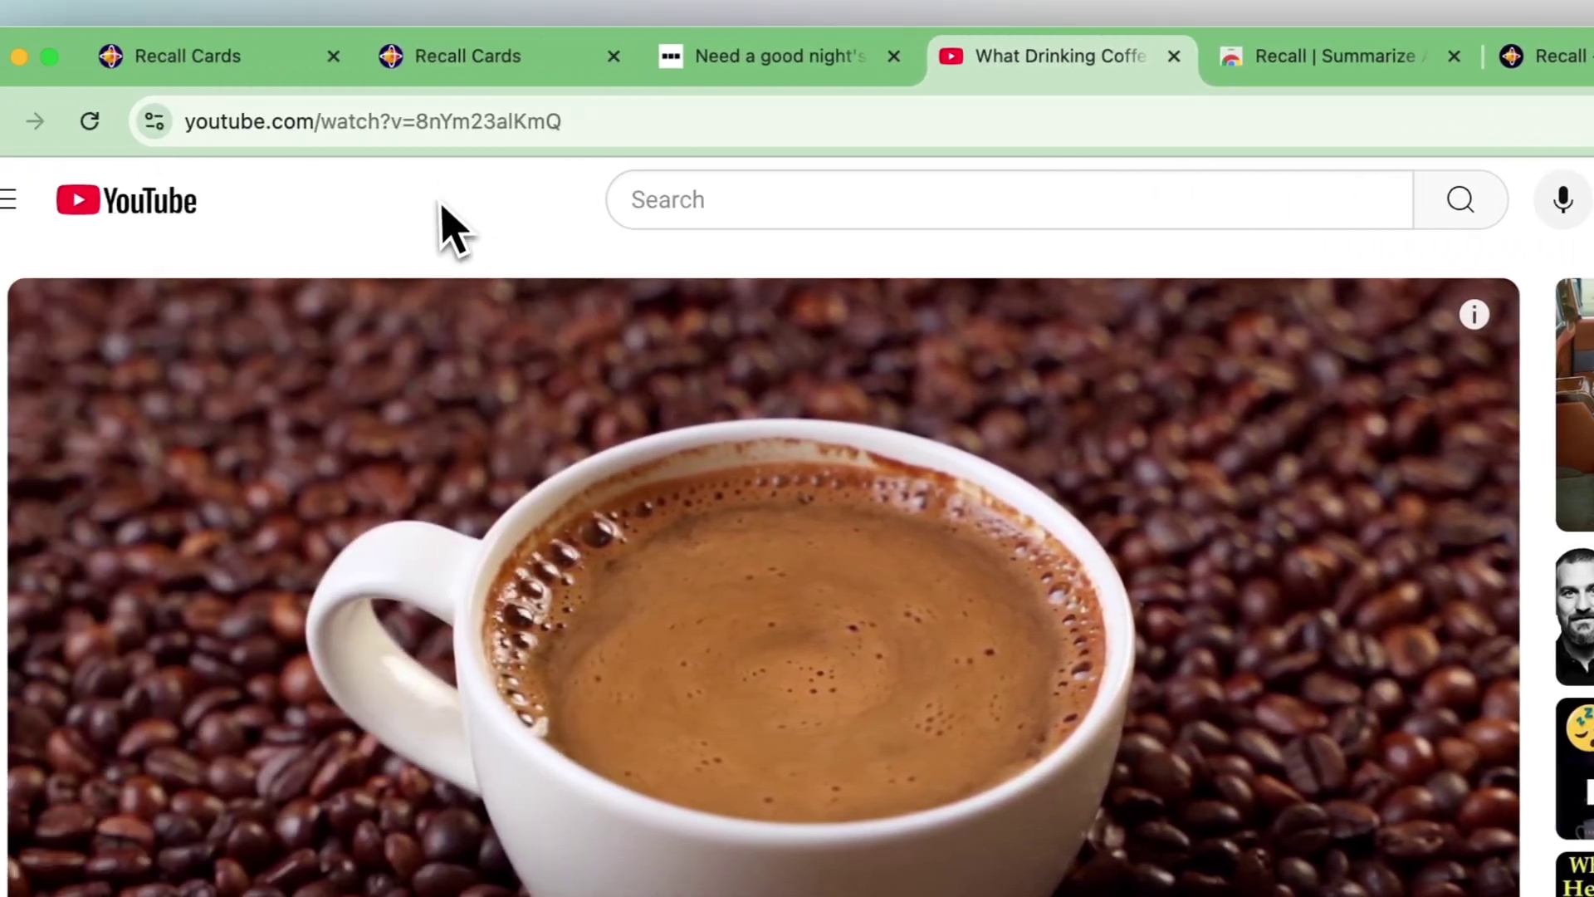
{"action": "left_click", "coordinate": [532, 65]}
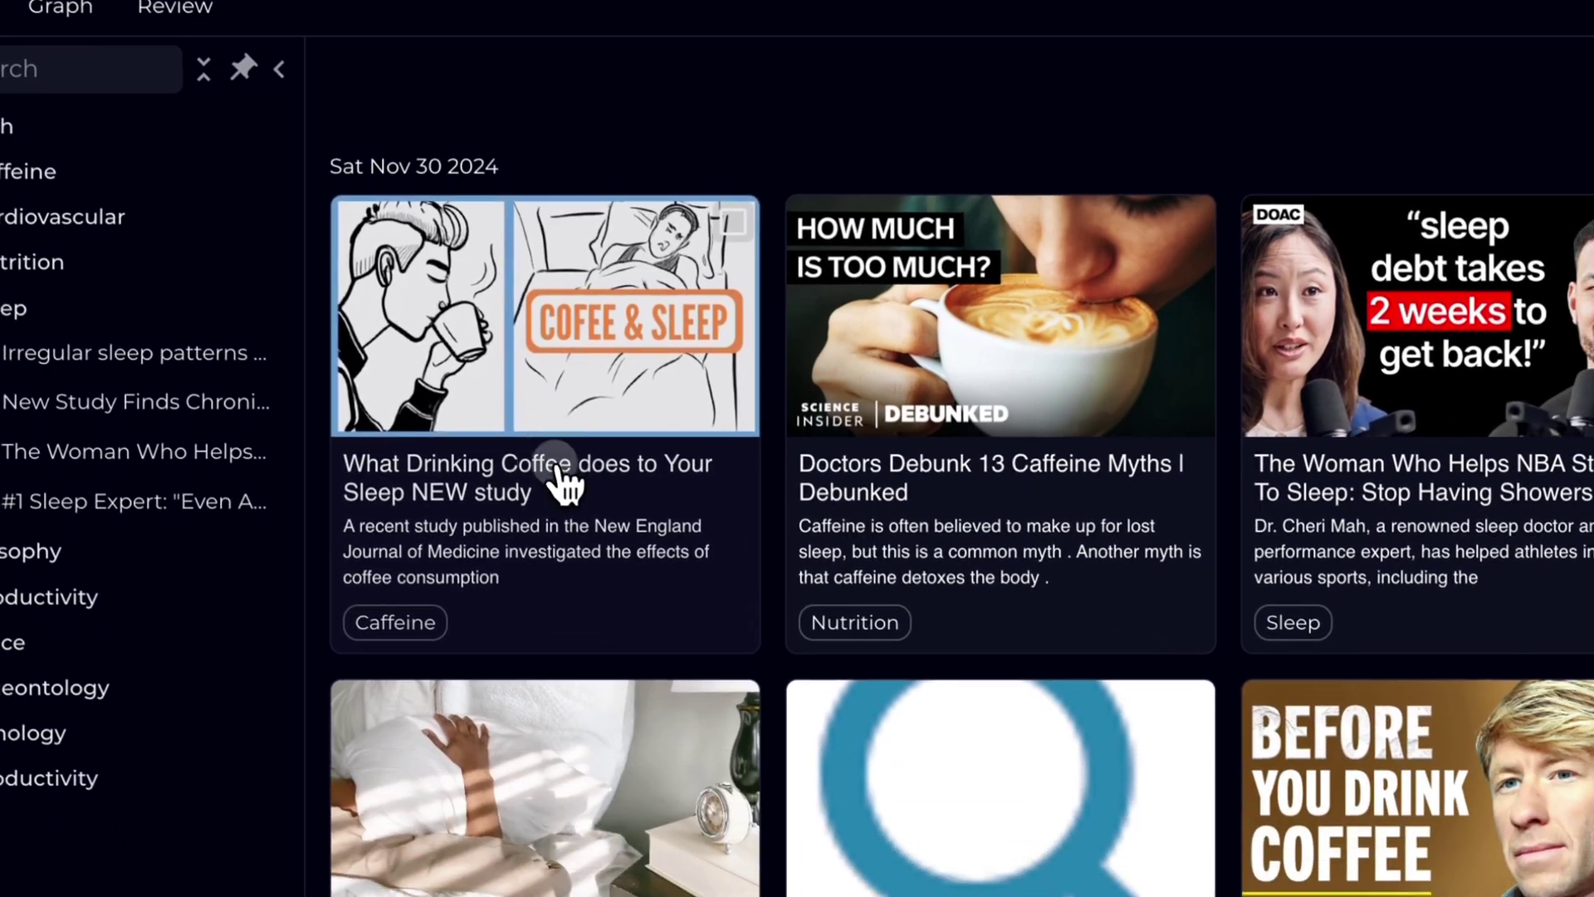
Step: Open the What Drinking Coffee does to Your Sleep summary and read down to its final advice section
{"action": "left_click", "coordinate": [564, 482]}
{"action": "scroll", "coordinate": [688, 501], "scroll_direction": "down", "scroll_amount": 5}
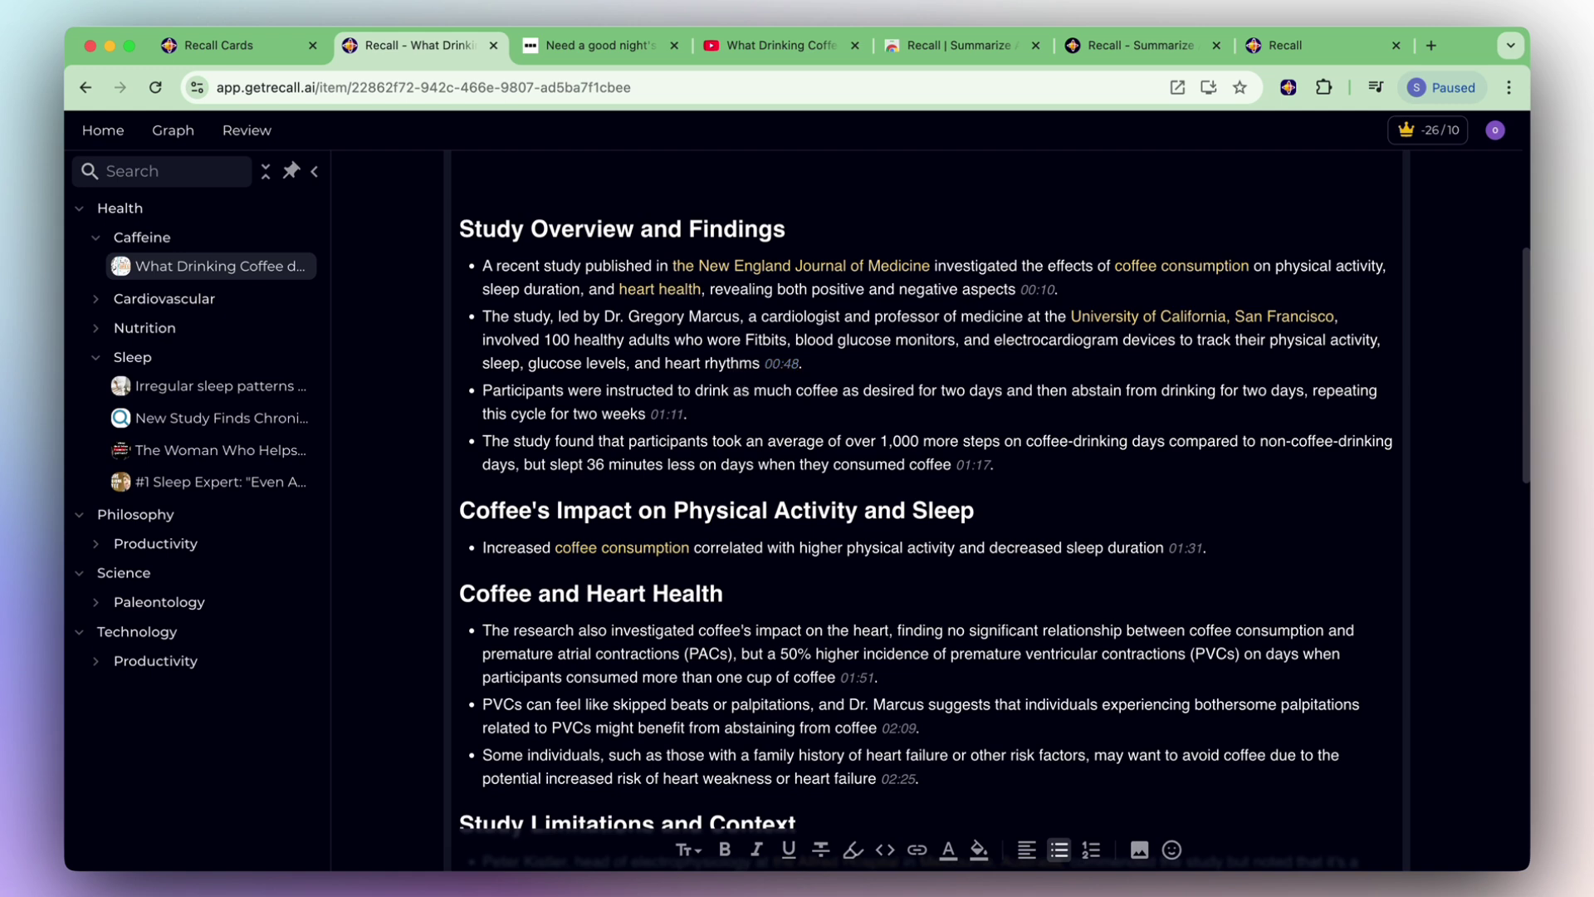
{"action": "scroll", "coordinate": [926, 507], "scroll_direction": "down", "scroll_amount": 4}
{"action": "scroll", "coordinate": [925, 506], "scroll_direction": "down", "scroll_amount": 2}
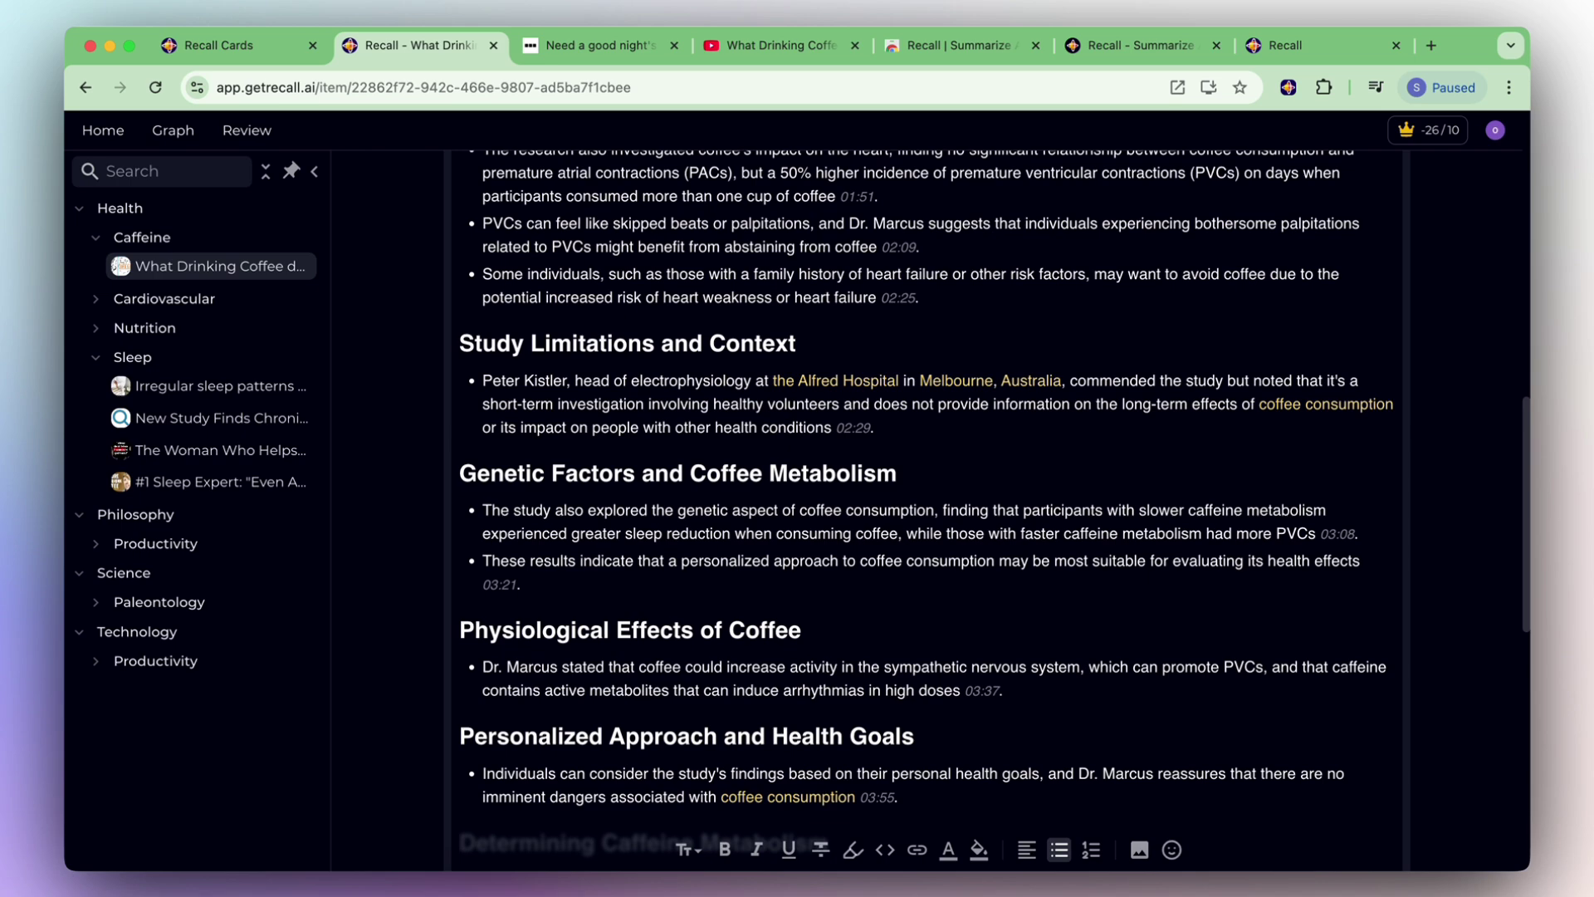
{"action": "scroll", "coordinate": [926, 507], "scroll_direction": "down", "scroll_amount": 3}
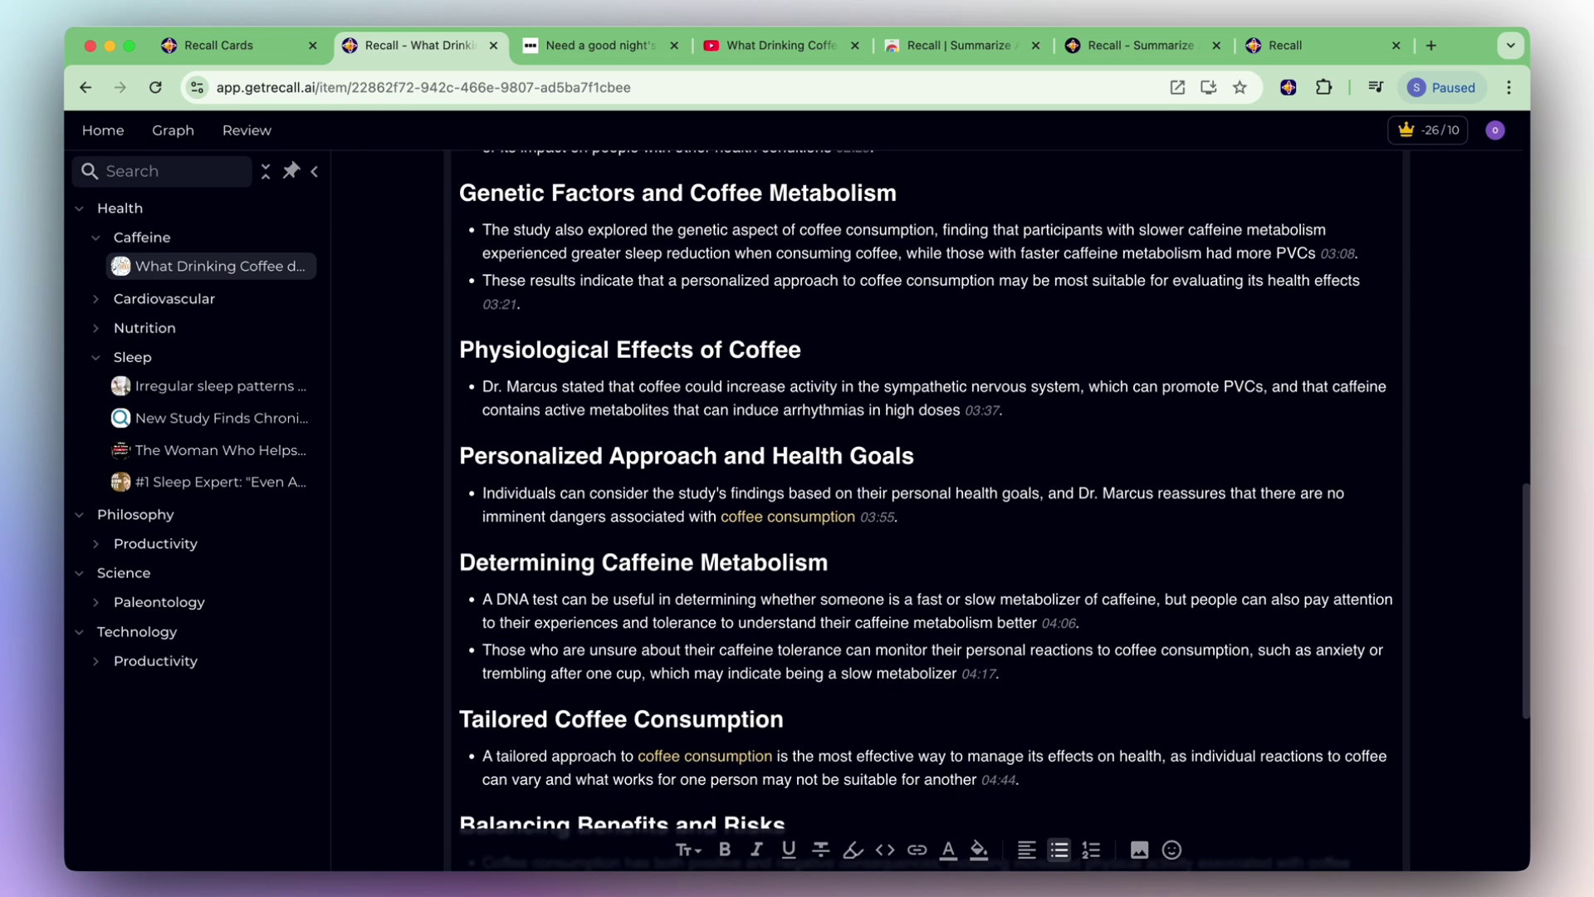
{"action": "scroll", "coordinate": [926, 506], "scroll_direction": "down", "scroll_amount": 4}
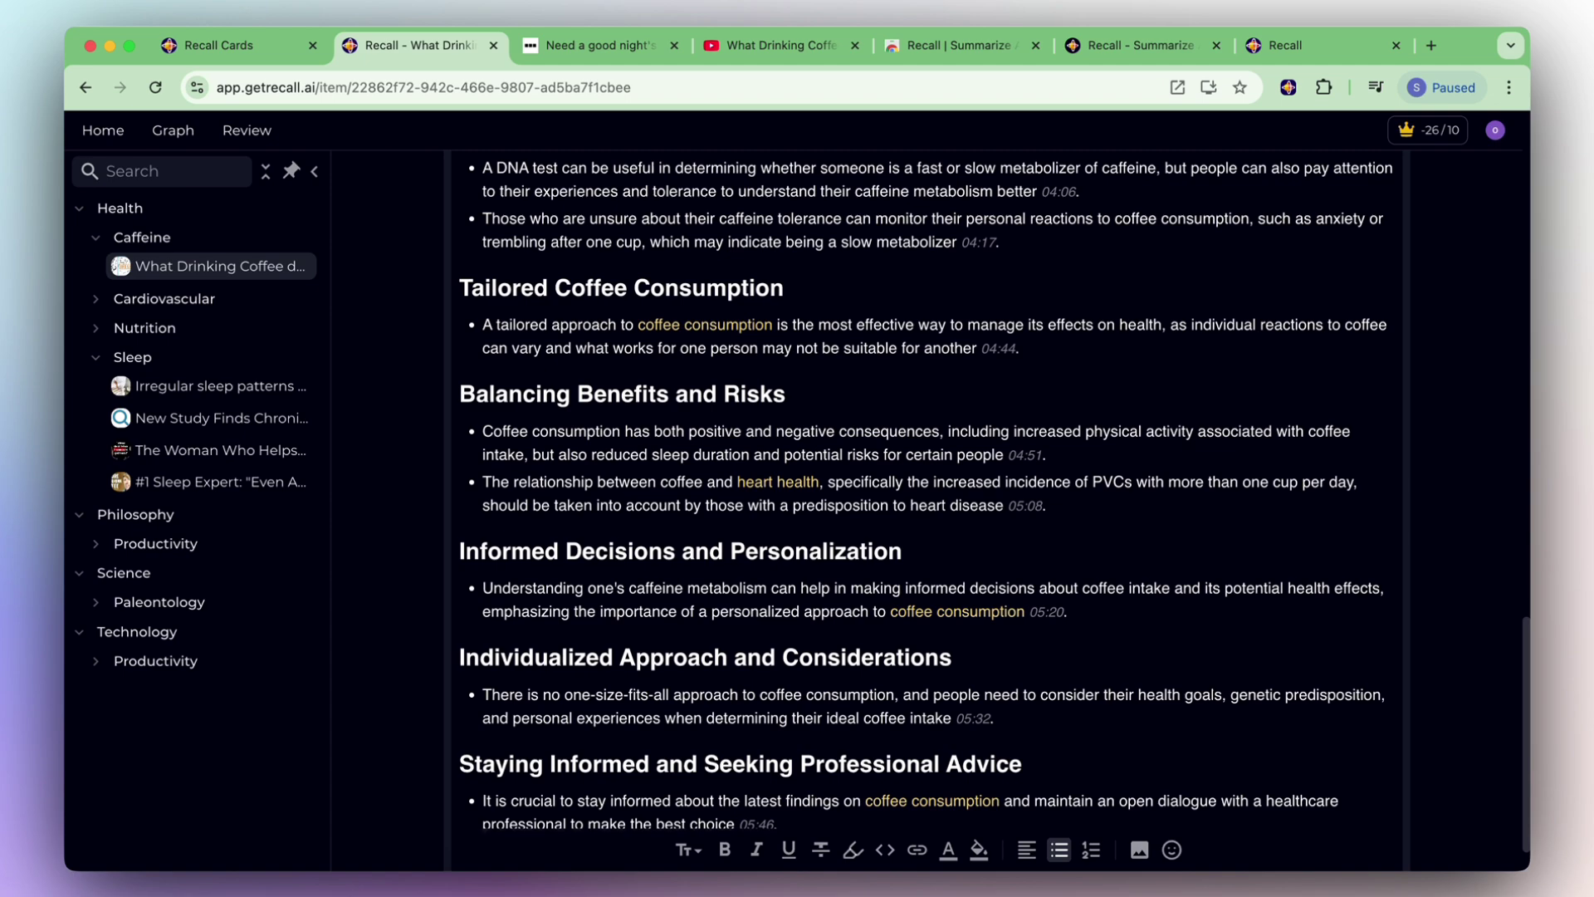
{"action": "scroll", "coordinate": [736, 371], "scroll_direction": "down", "scroll_amount": 1}
{"action": "scroll", "coordinate": [737, 371], "scroll_direction": "down", "scroll_amount": 1}
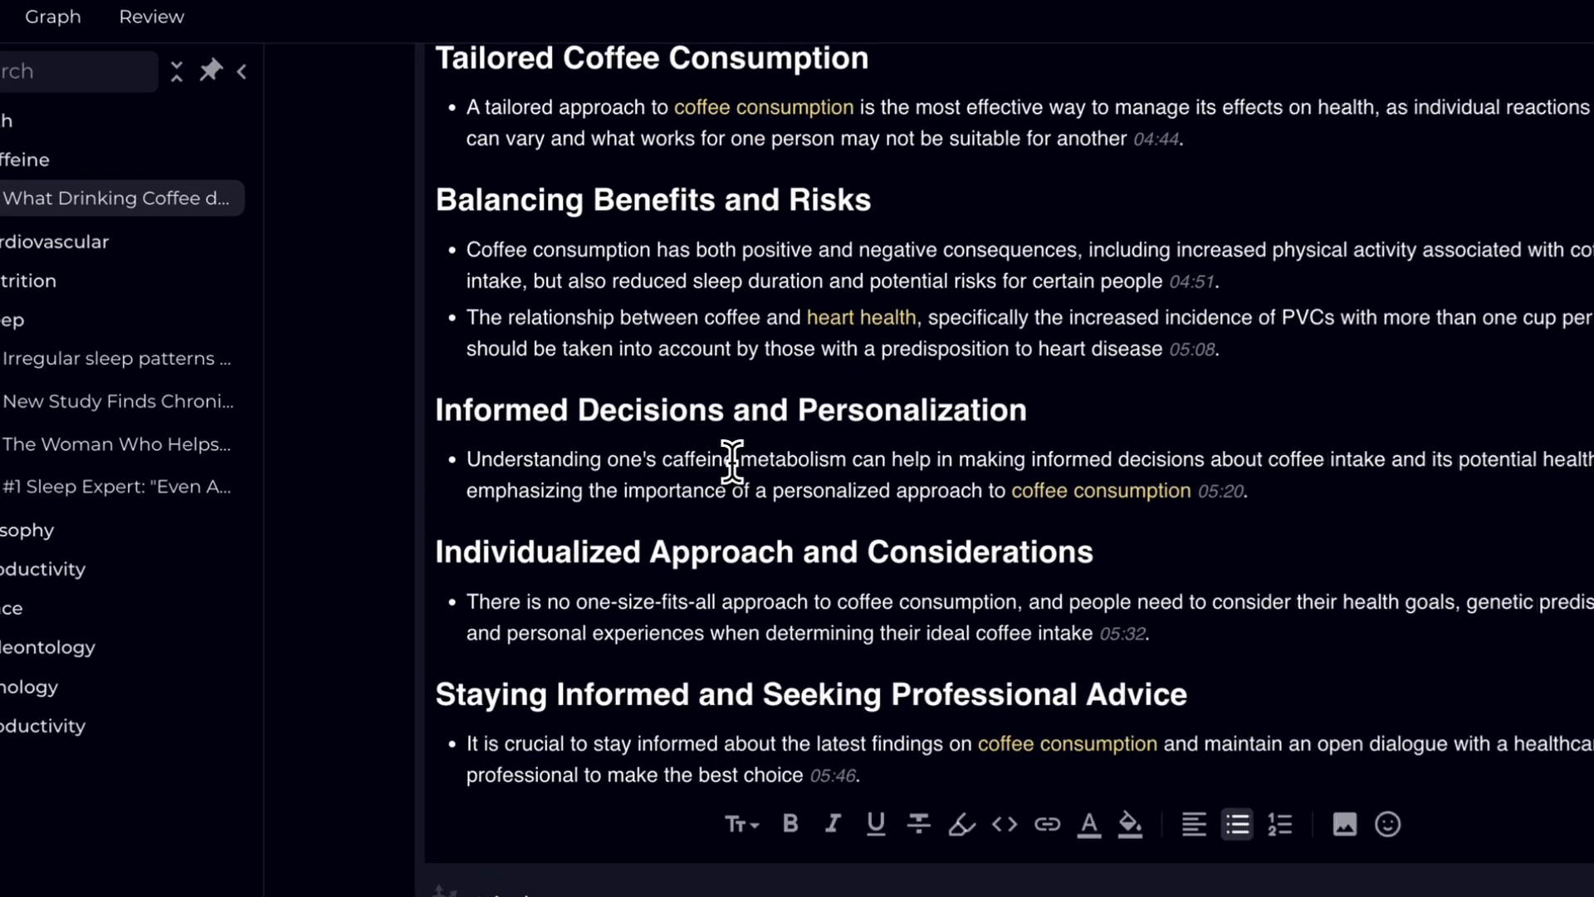
Step: Link 'caffeine' in the Informed Decisions bullet to the existing Caffeine card and preview its connections
{"action": "double_click", "coordinate": [635, 461]}
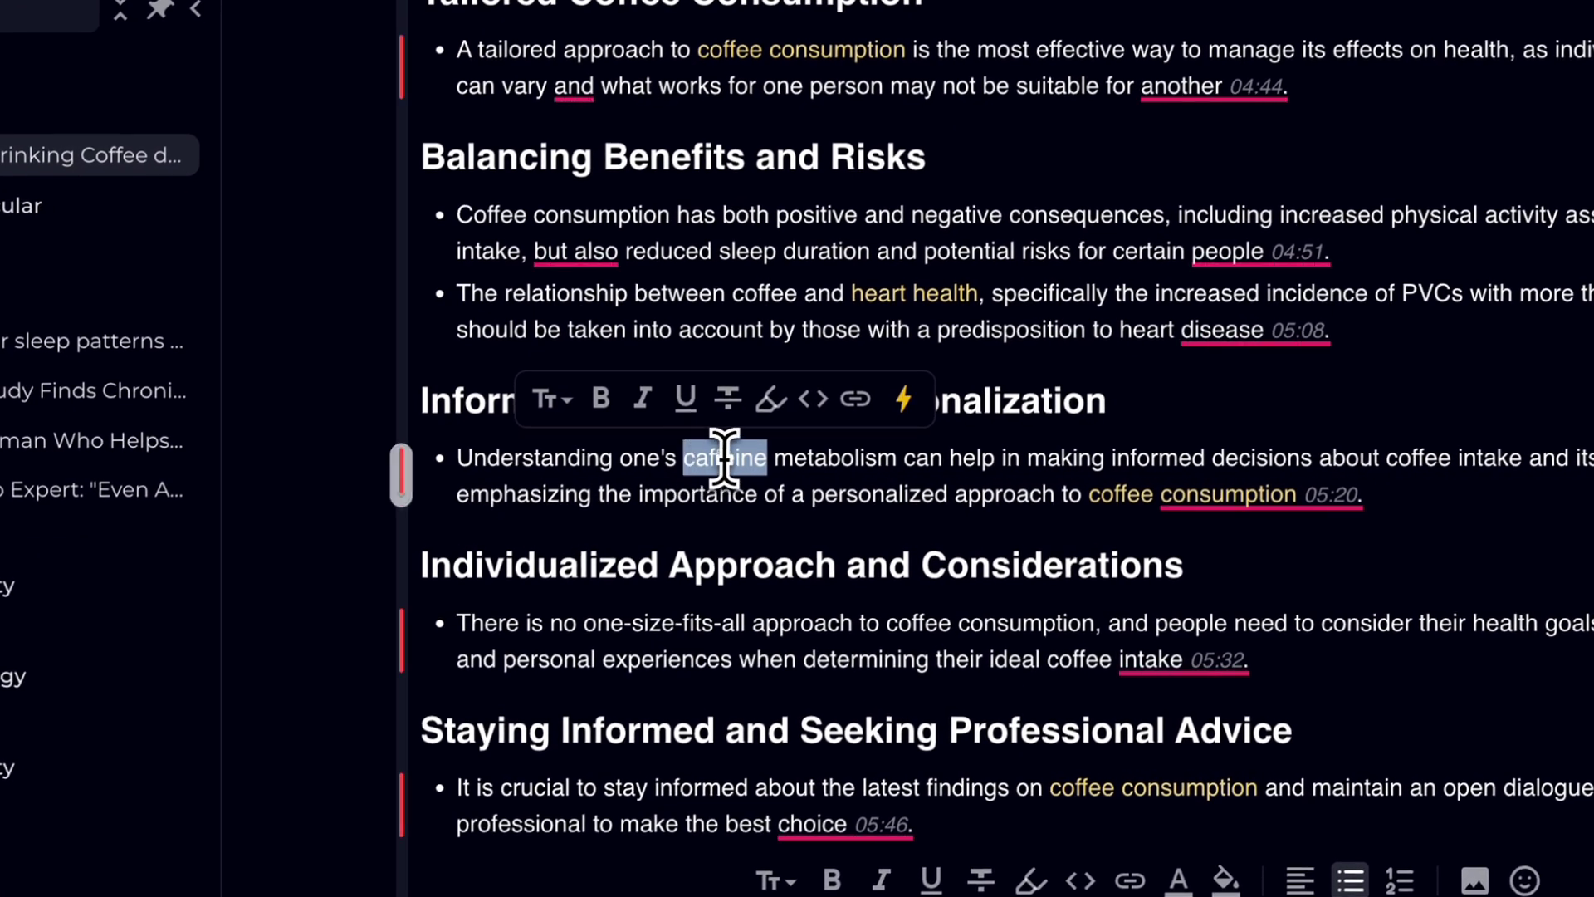
{"action": "left_click", "coordinate": [904, 400]}
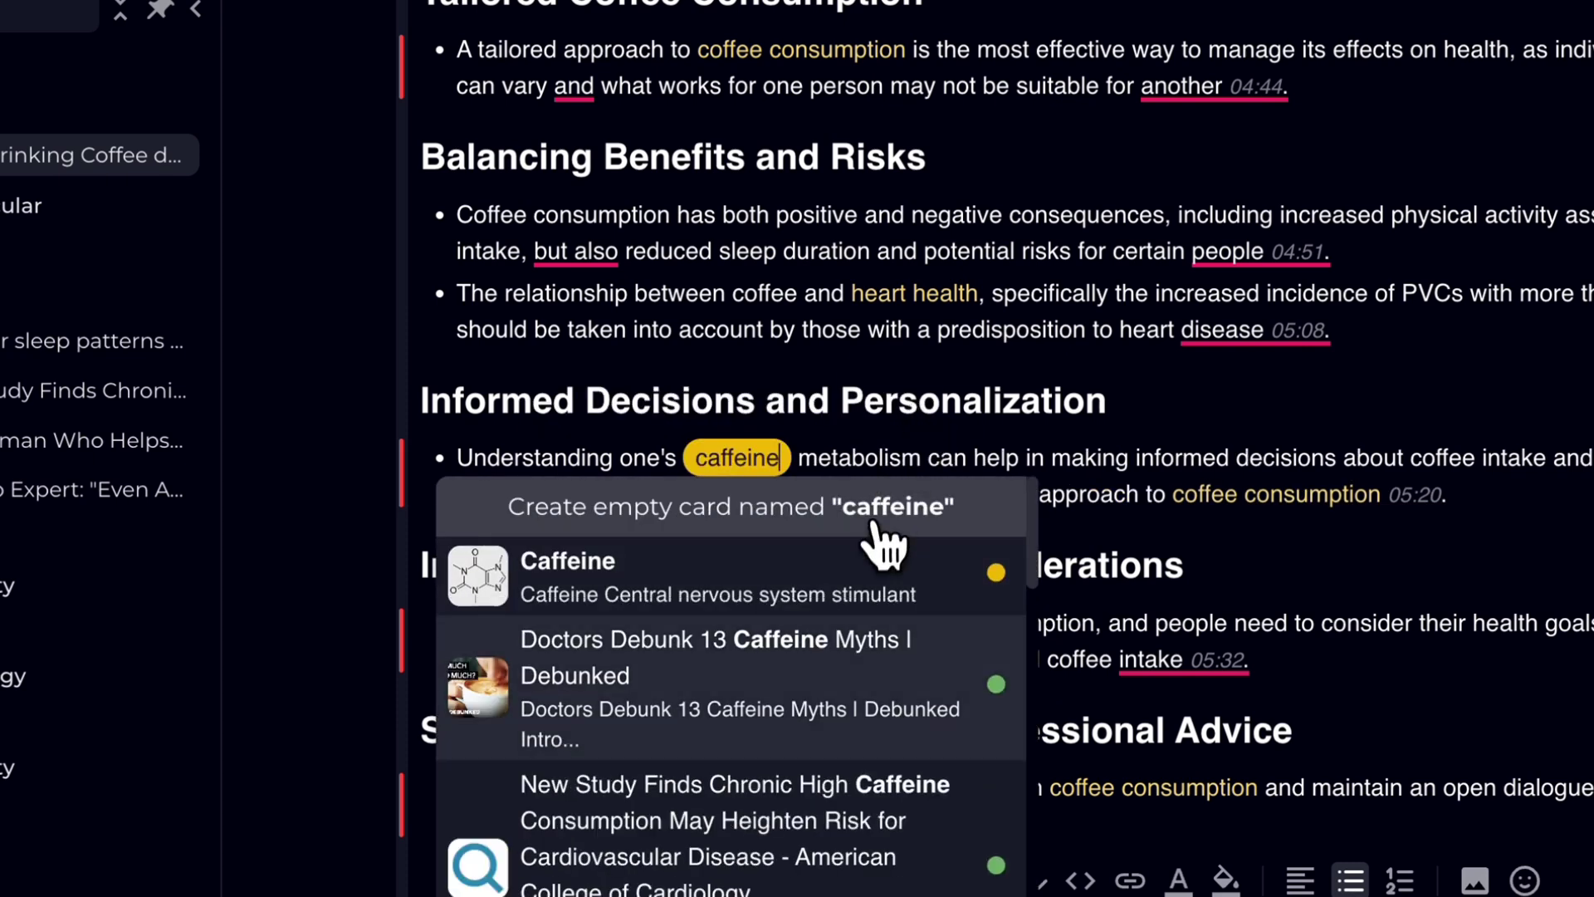
{"action": "left_click", "coordinate": [719, 587]}
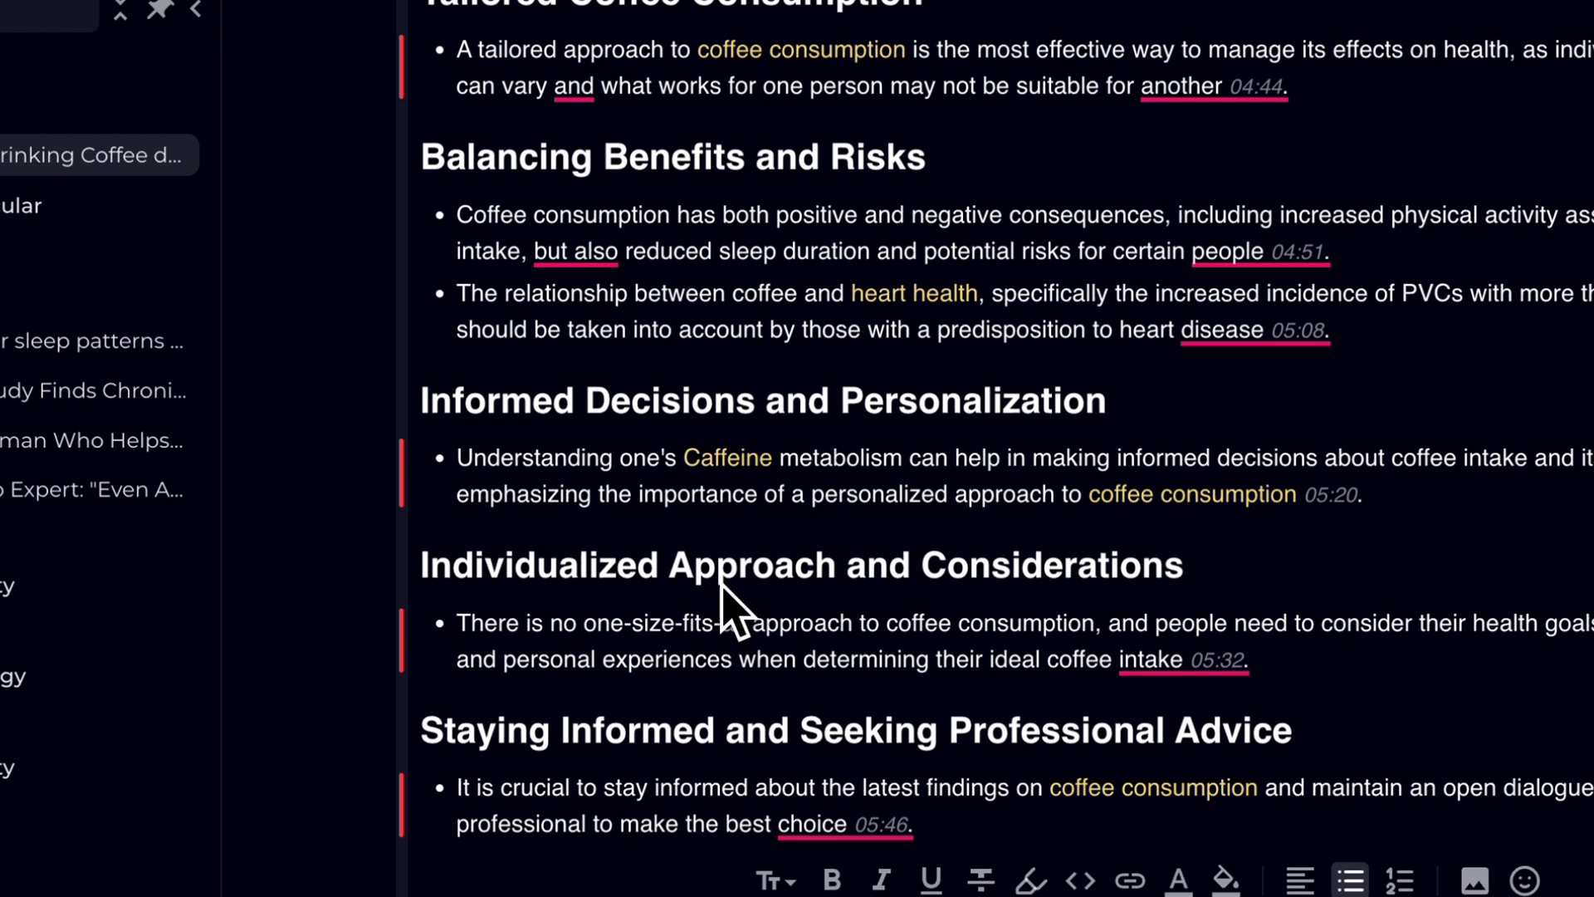
{"action": "left_click", "coordinate": [745, 475]}
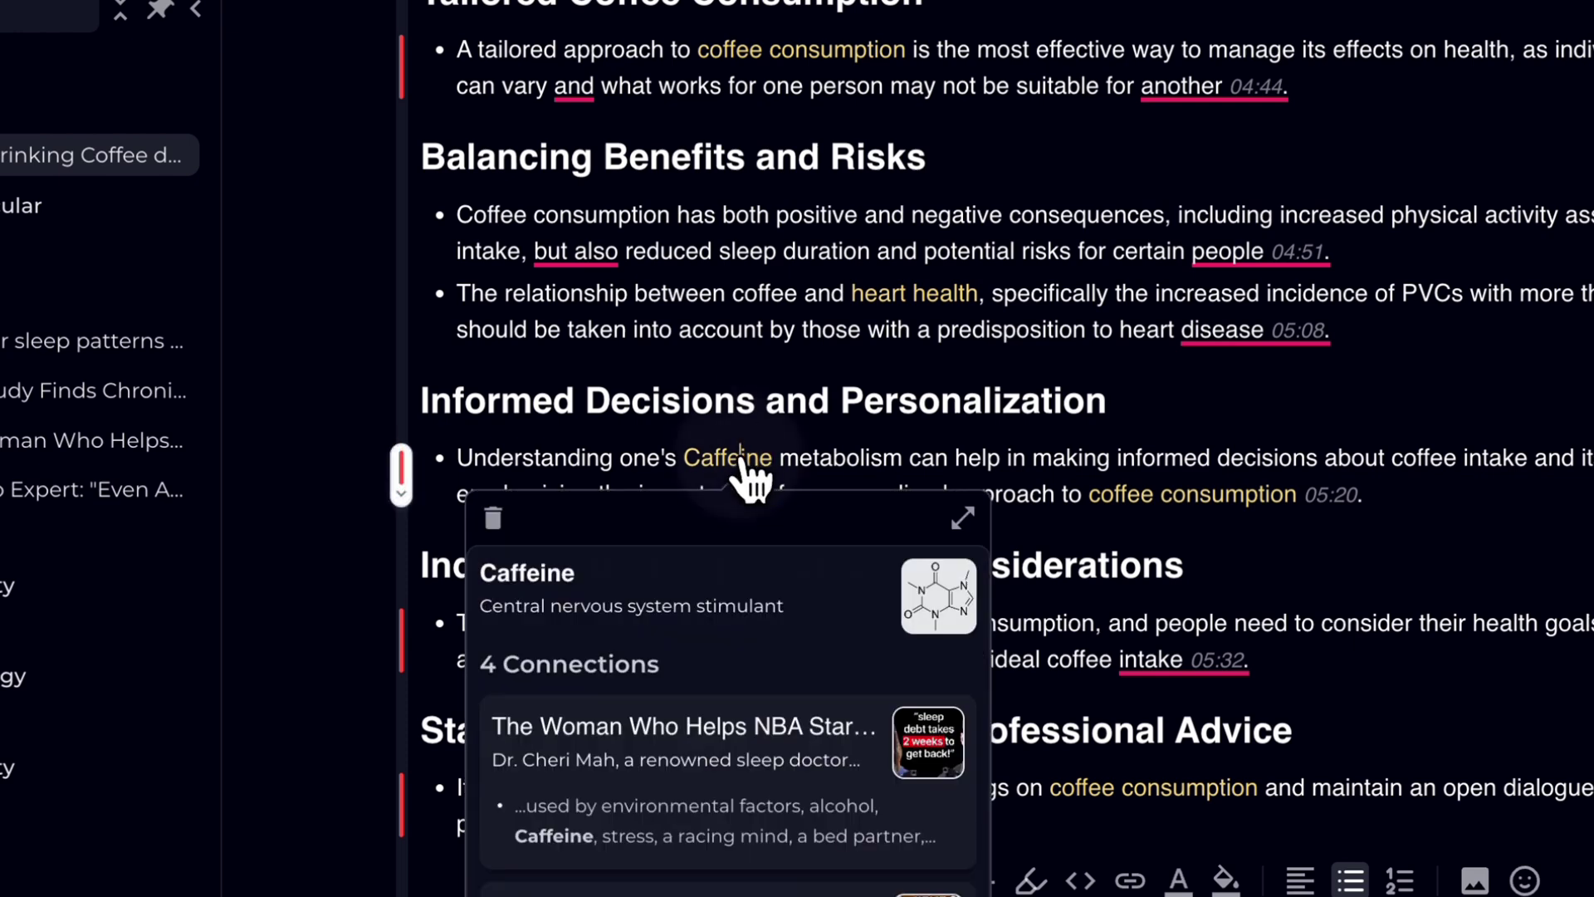
Step: Open the full Caffeine card page and scroll down to its Backlinks
{"action": "left_click", "coordinate": [681, 618]}
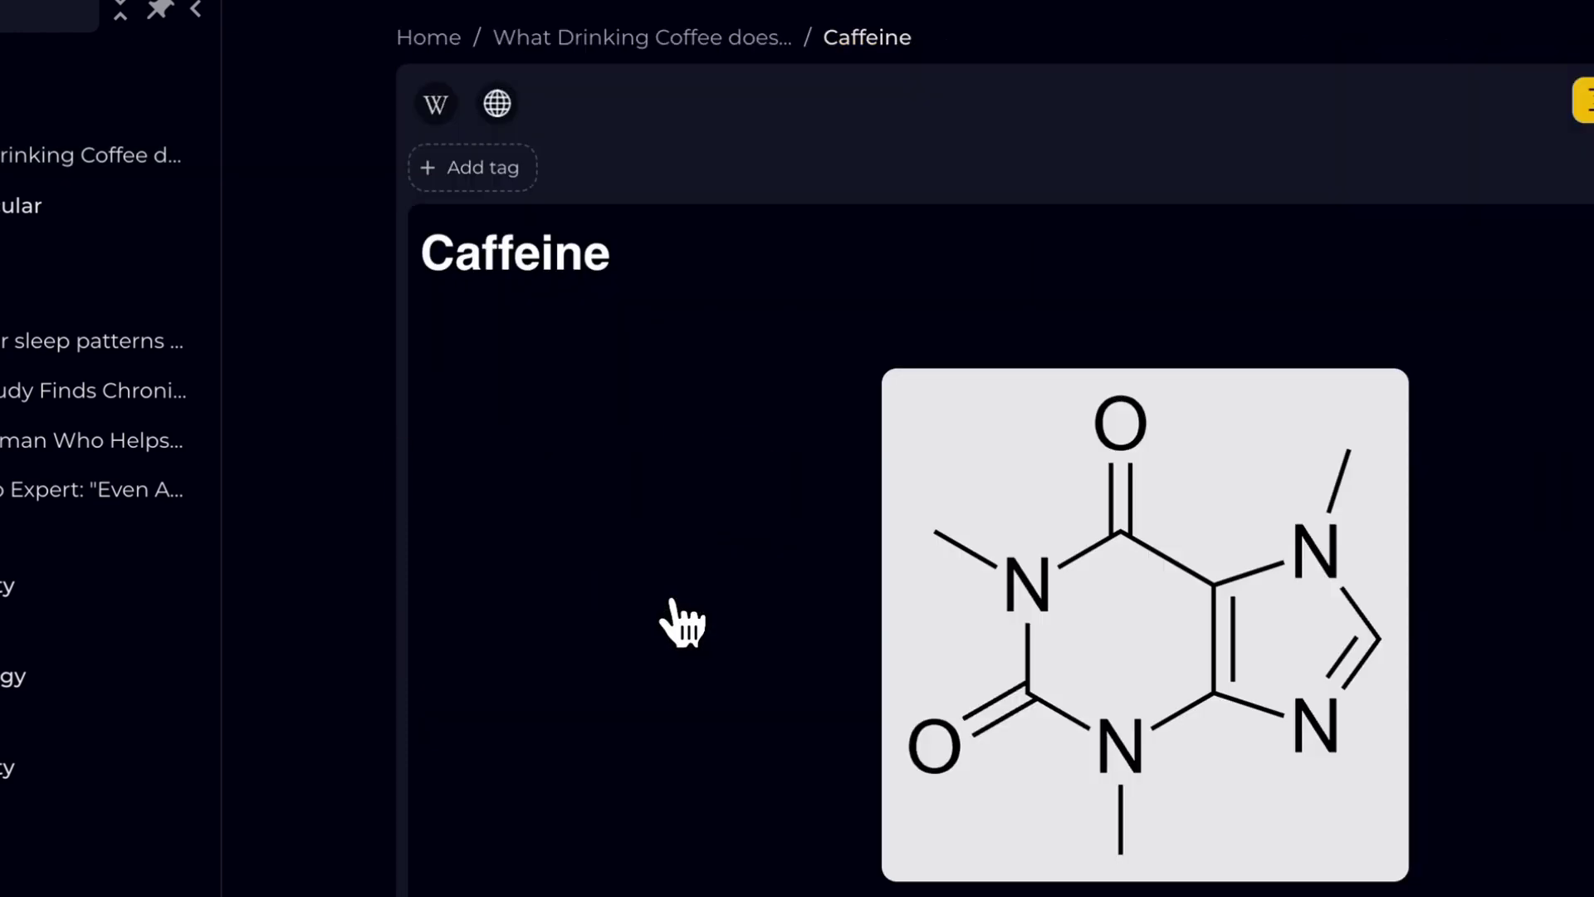
{"action": "scroll", "coordinate": [678, 621], "scroll_direction": "down", "scroll_amount": 5}
{"action": "scroll", "coordinate": [623, 426], "scroll_direction": "up", "scroll_amount": 5}
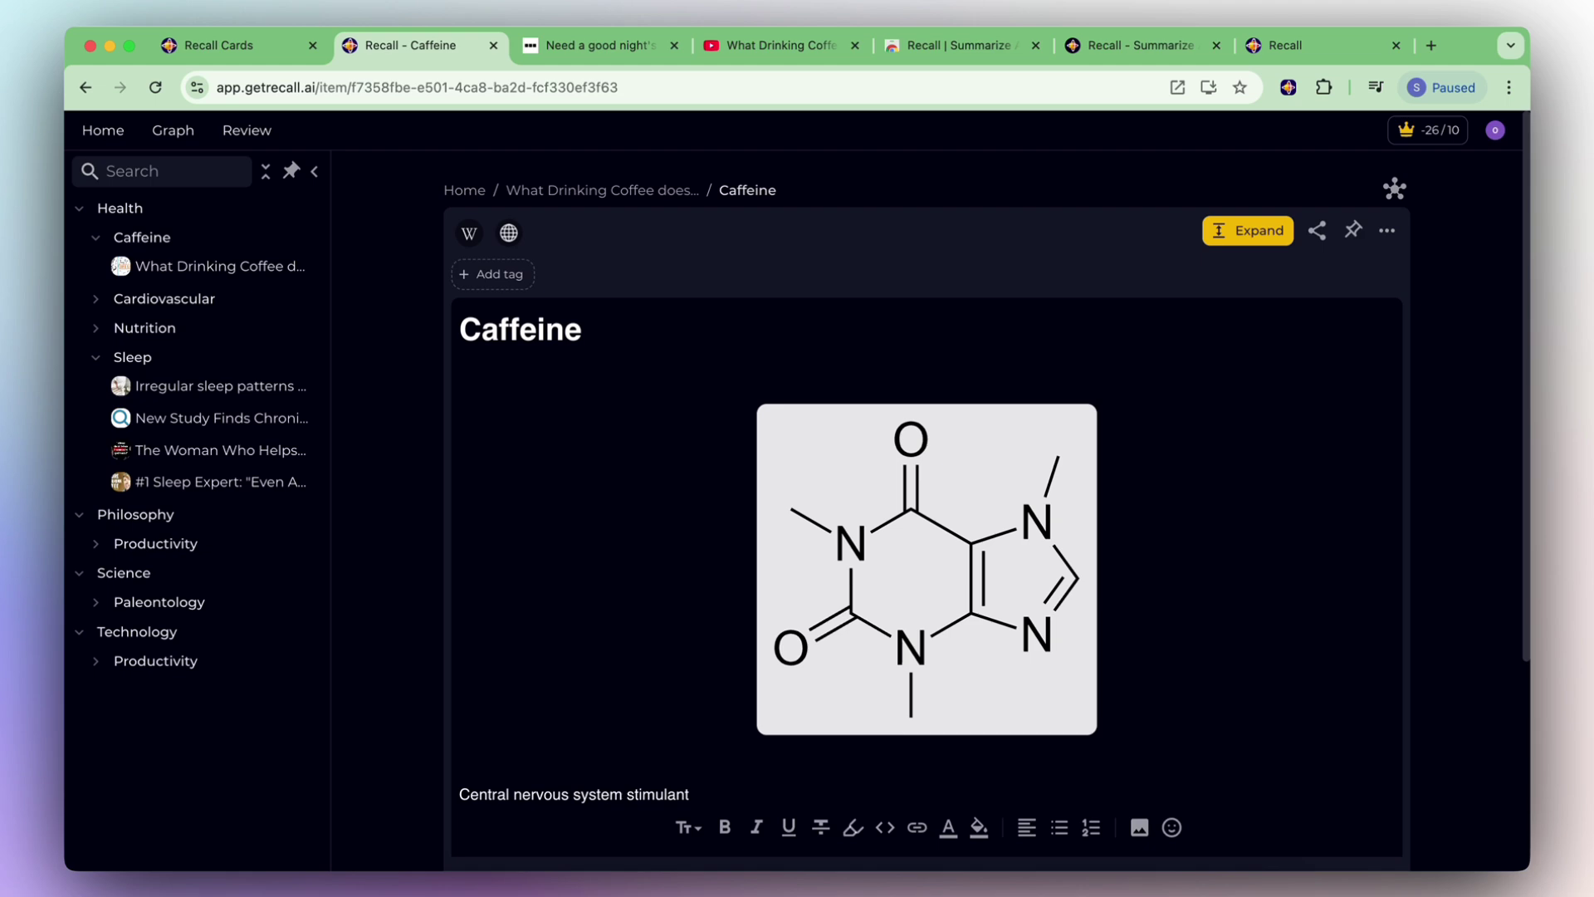
{"action": "scroll", "coordinate": [610, 481], "scroll_direction": "down", "scroll_amount": 3}
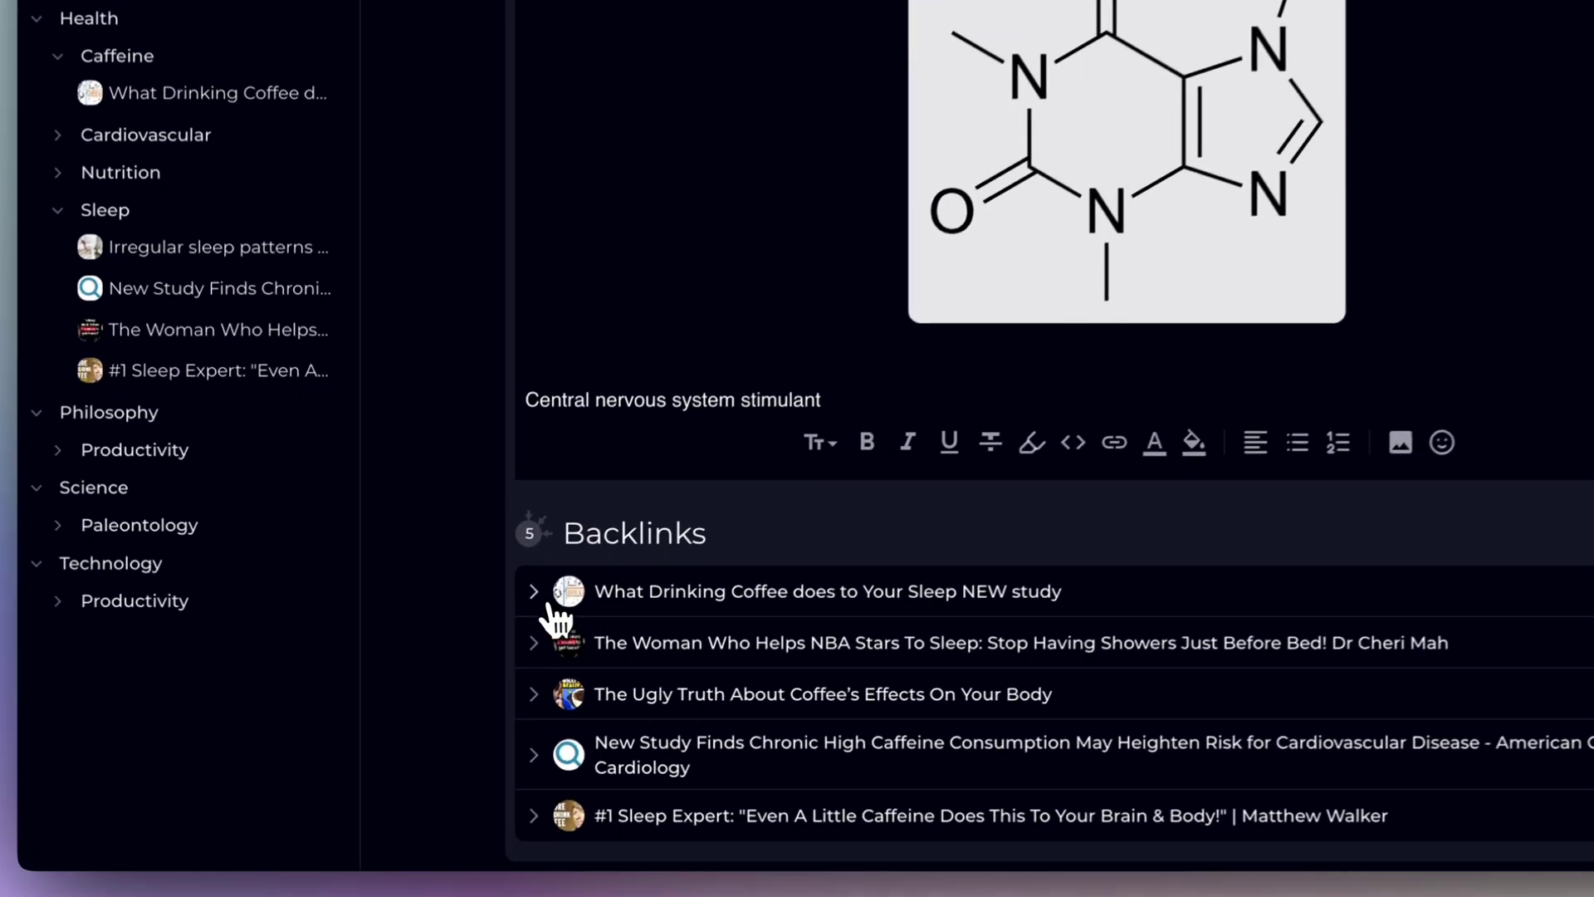
Step: Expand all five Caffeine backlink snippets, then return to the knowledge graph
{"action": "left_click", "coordinate": [544, 598]}
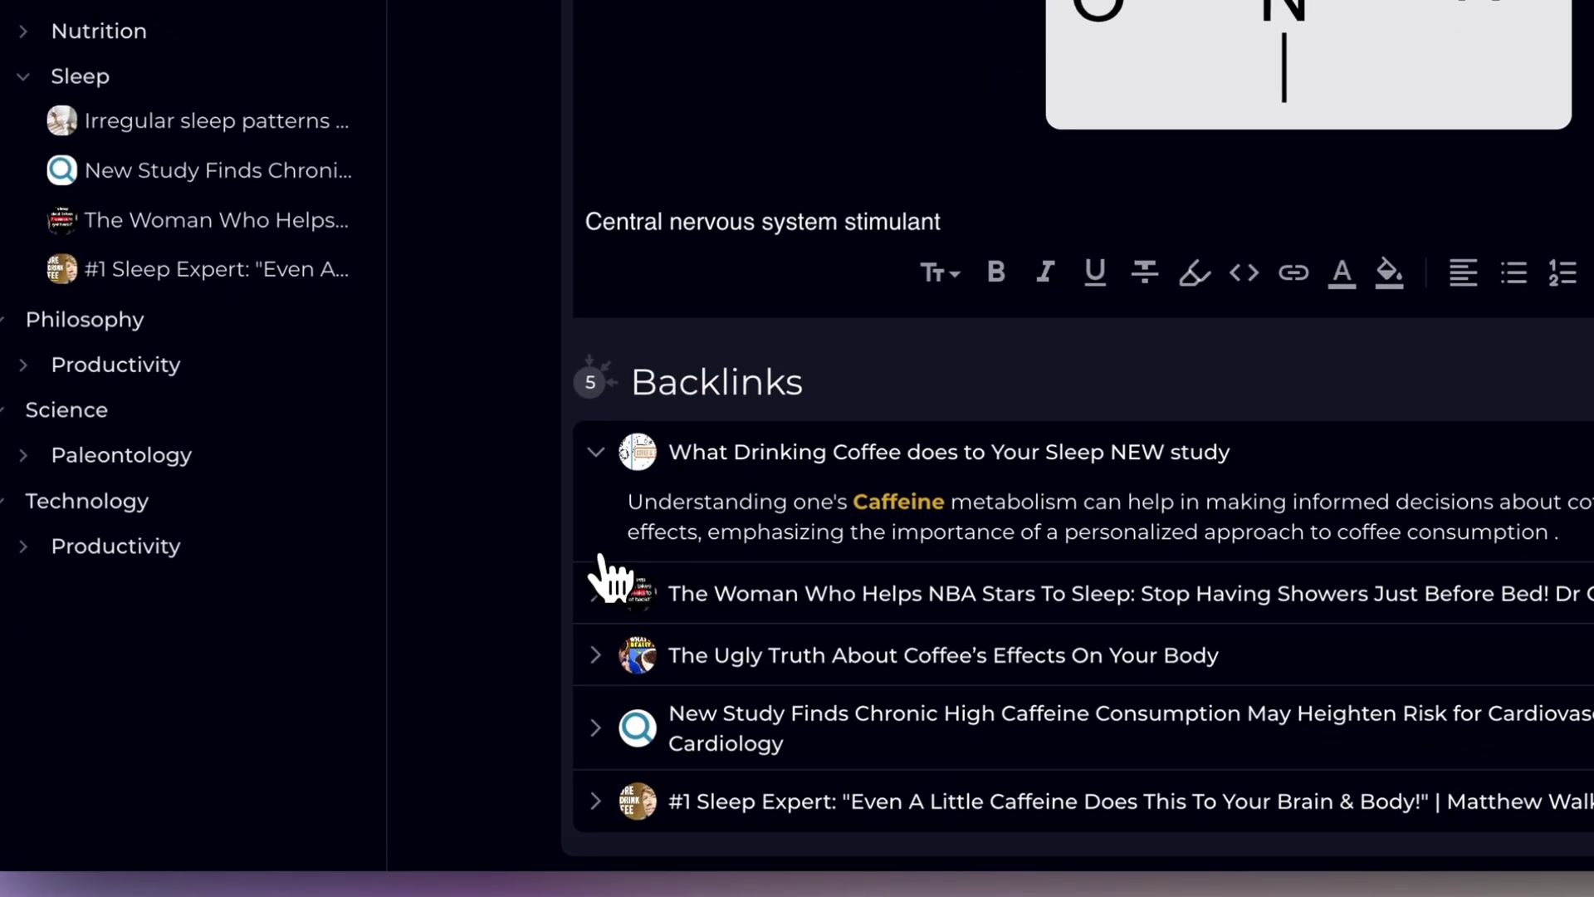
{"action": "left_click", "coordinate": [549, 615]}
{"action": "left_click", "coordinate": [598, 652]}
{"action": "scroll", "coordinate": [610, 669], "scroll_direction": "down", "scroll_amount": 2}
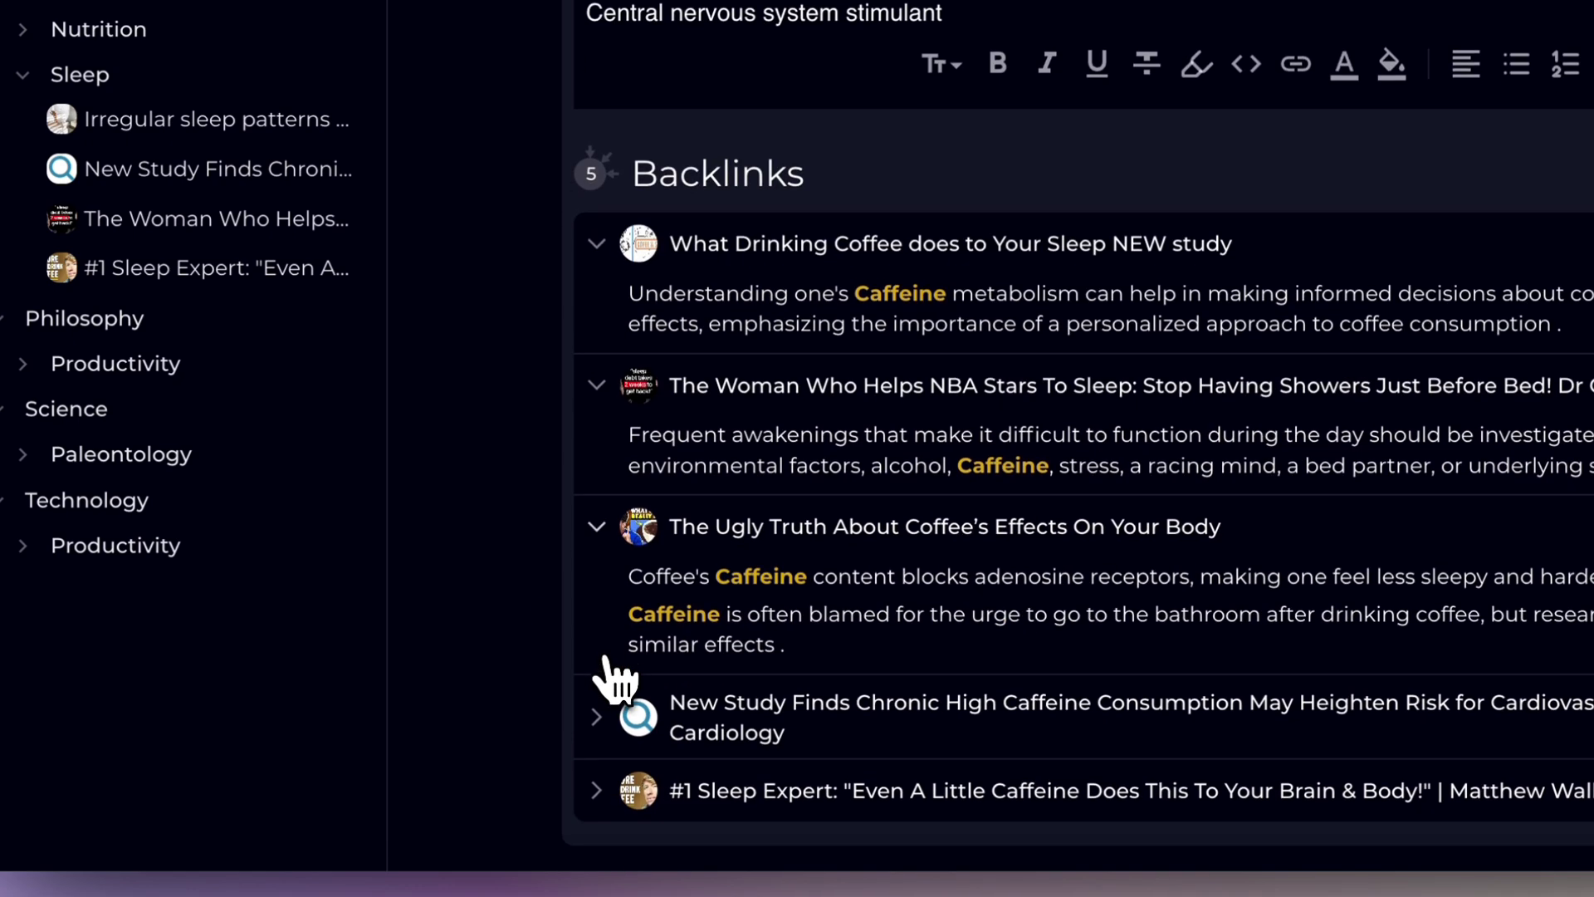
{"action": "left_click", "coordinate": [612, 739]}
{"action": "scroll", "coordinate": [612, 747], "scroll_direction": "down", "scroll_amount": 2}
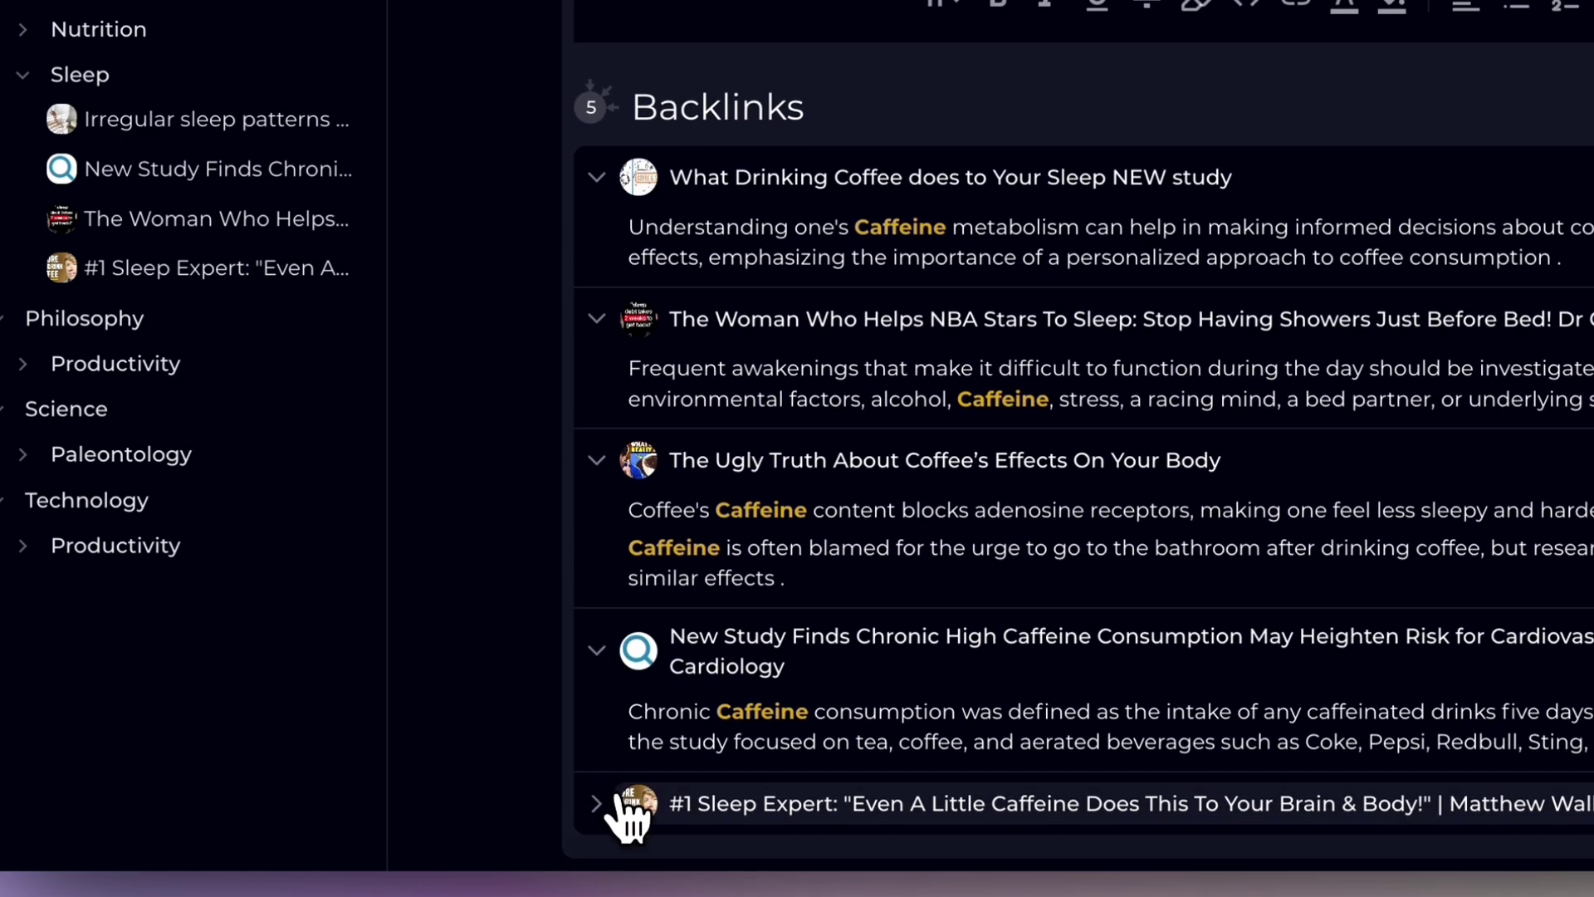
{"action": "left_click", "coordinate": [610, 799]}
{"action": "scroll", "coordinate": [647, 532], "scroll_direction": "up", "scroll_amount": 15}
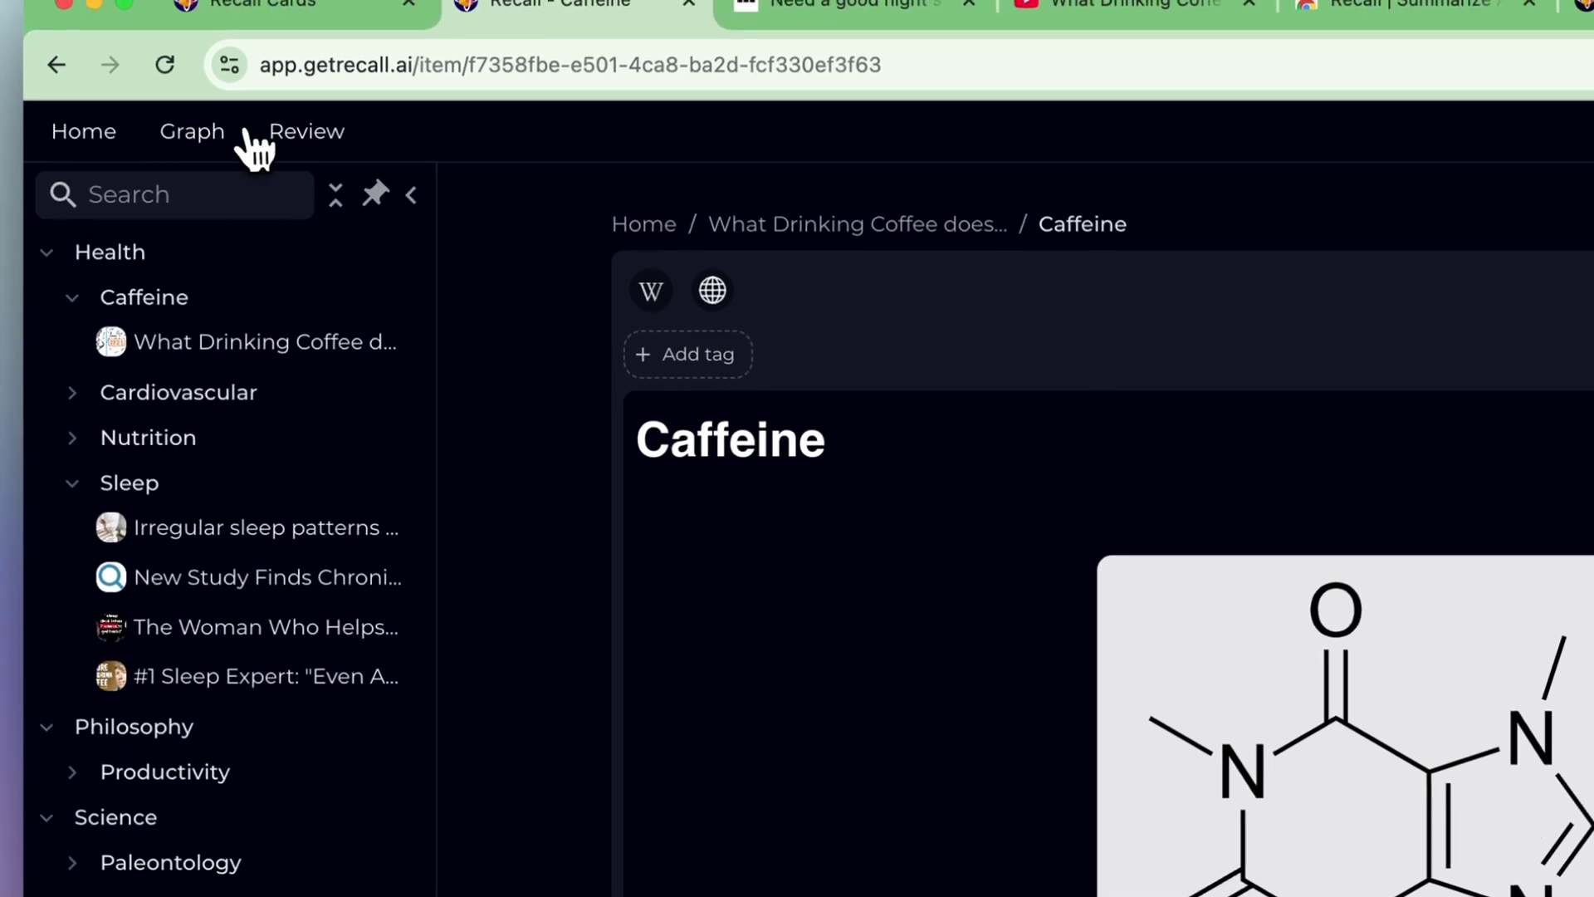
{"action": "left_click", "coordinate": [197, 128]}
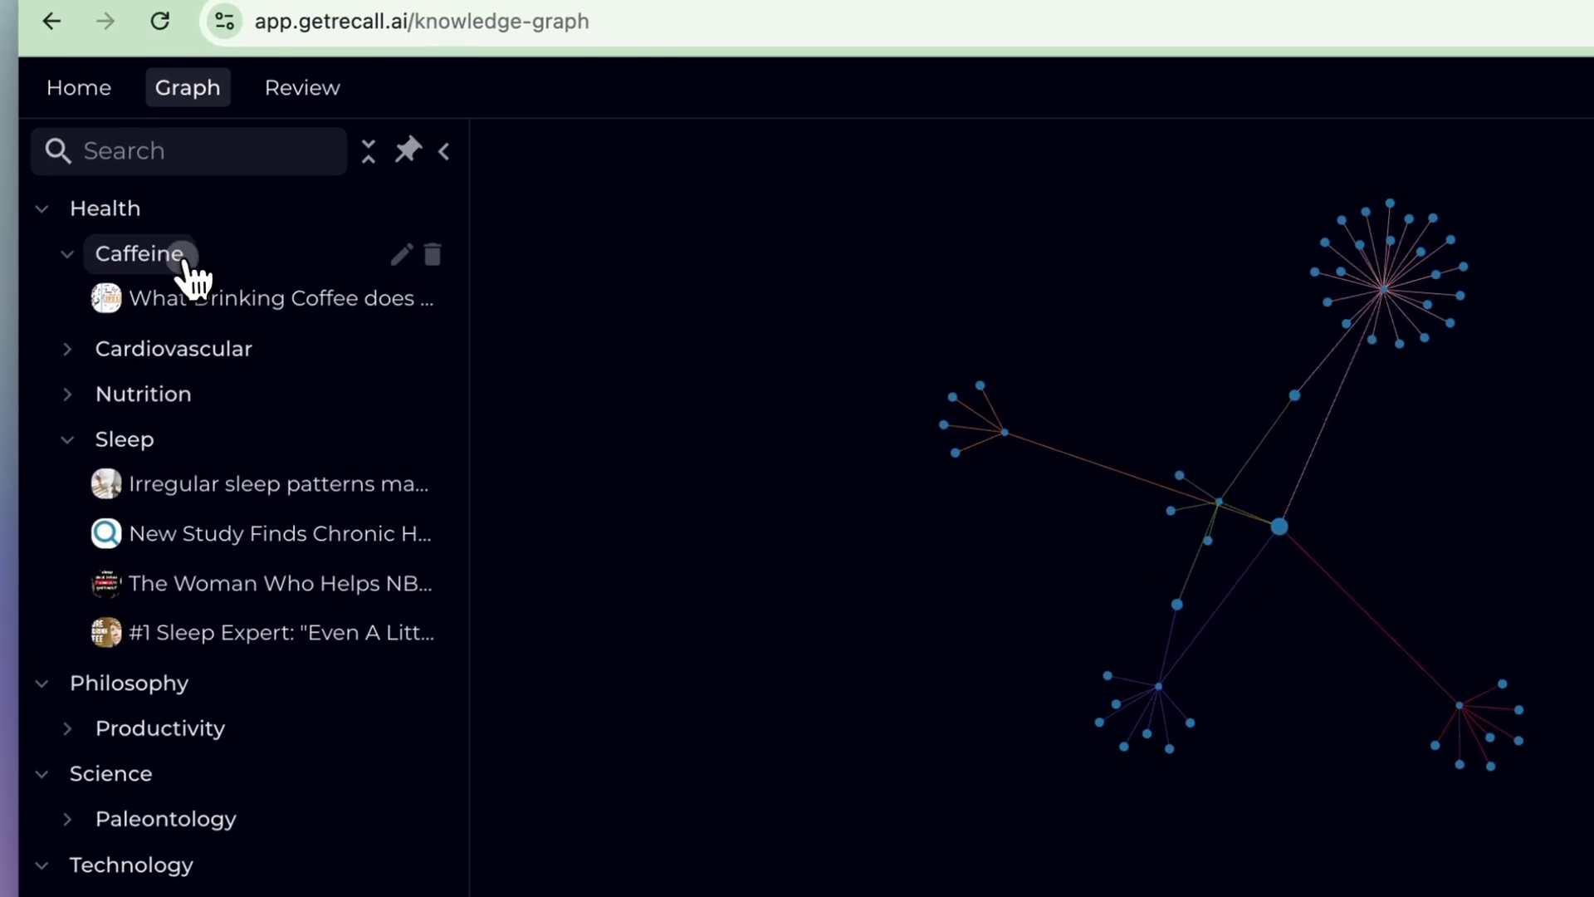
Step: Filter by the Health/Caffeine tag so Home lists only the coffee-and-sleep video card
{"action": "left_click", "coordinate": [143, 204]}
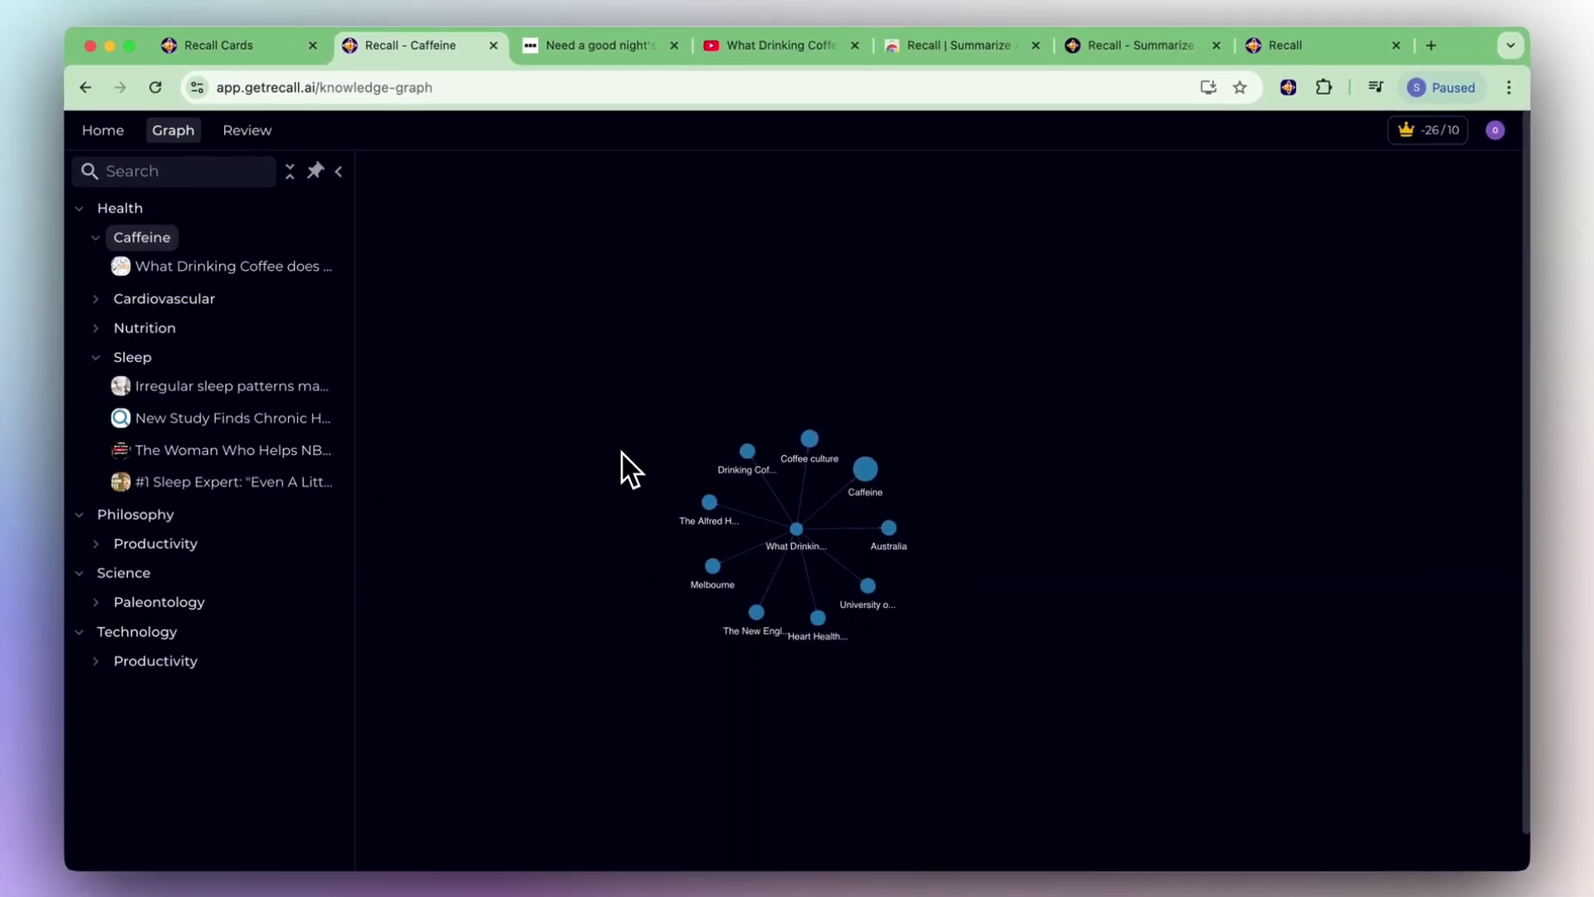
{"action": "left_click", "coordinate": [104, 131]}
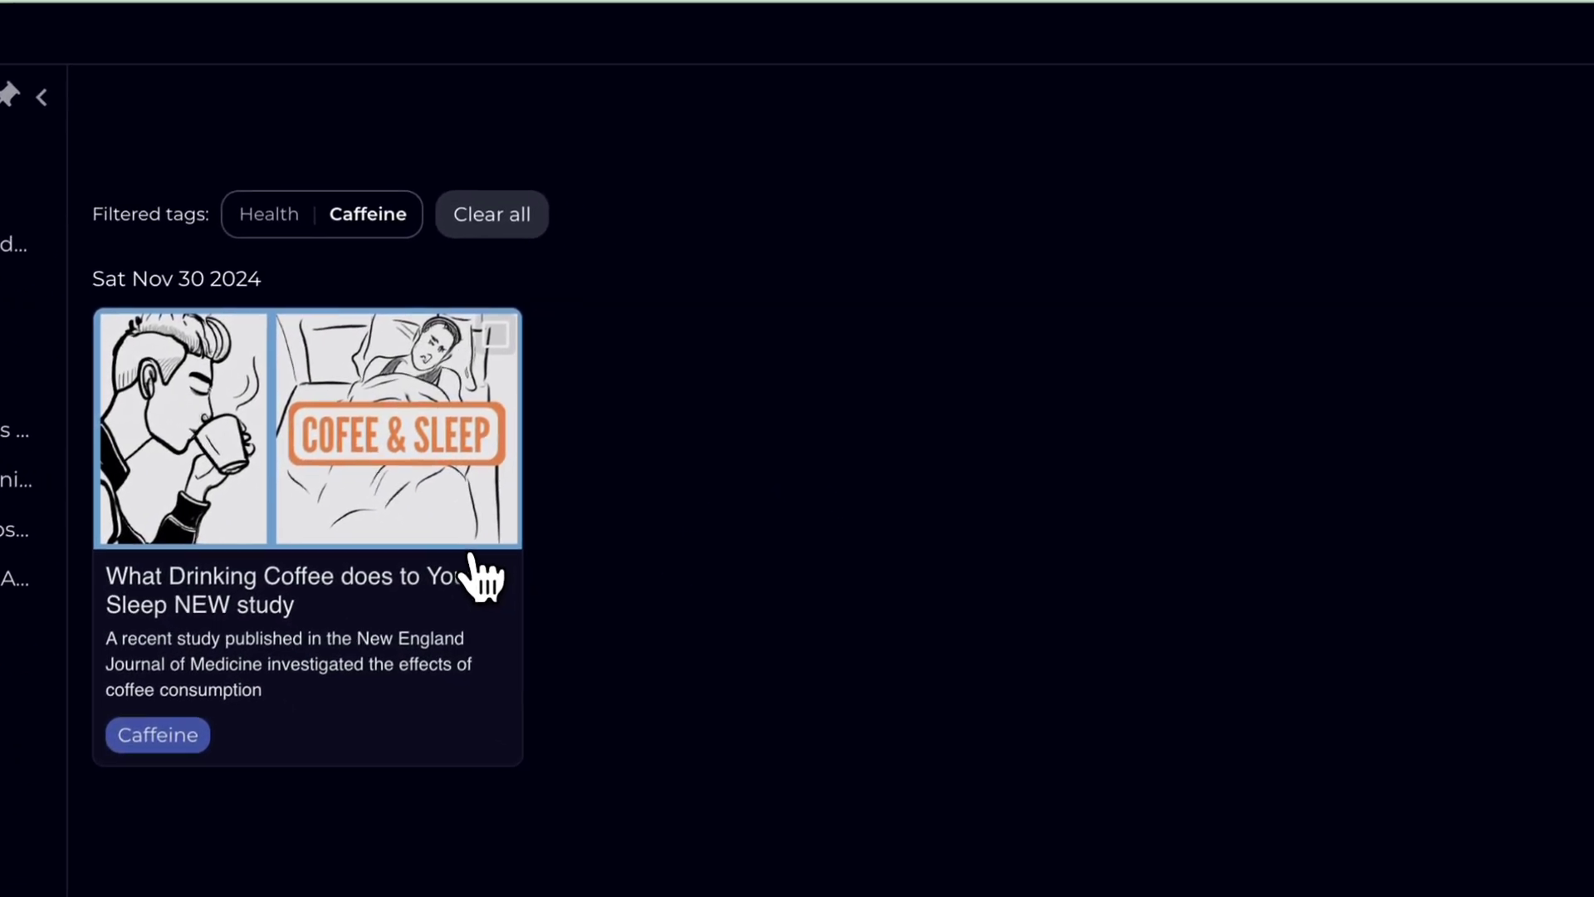
Step: Open the coffee-and-sleep card and generate quiz questions from its options menu
{"action": "left_click", "coordinate": [454, 536]}
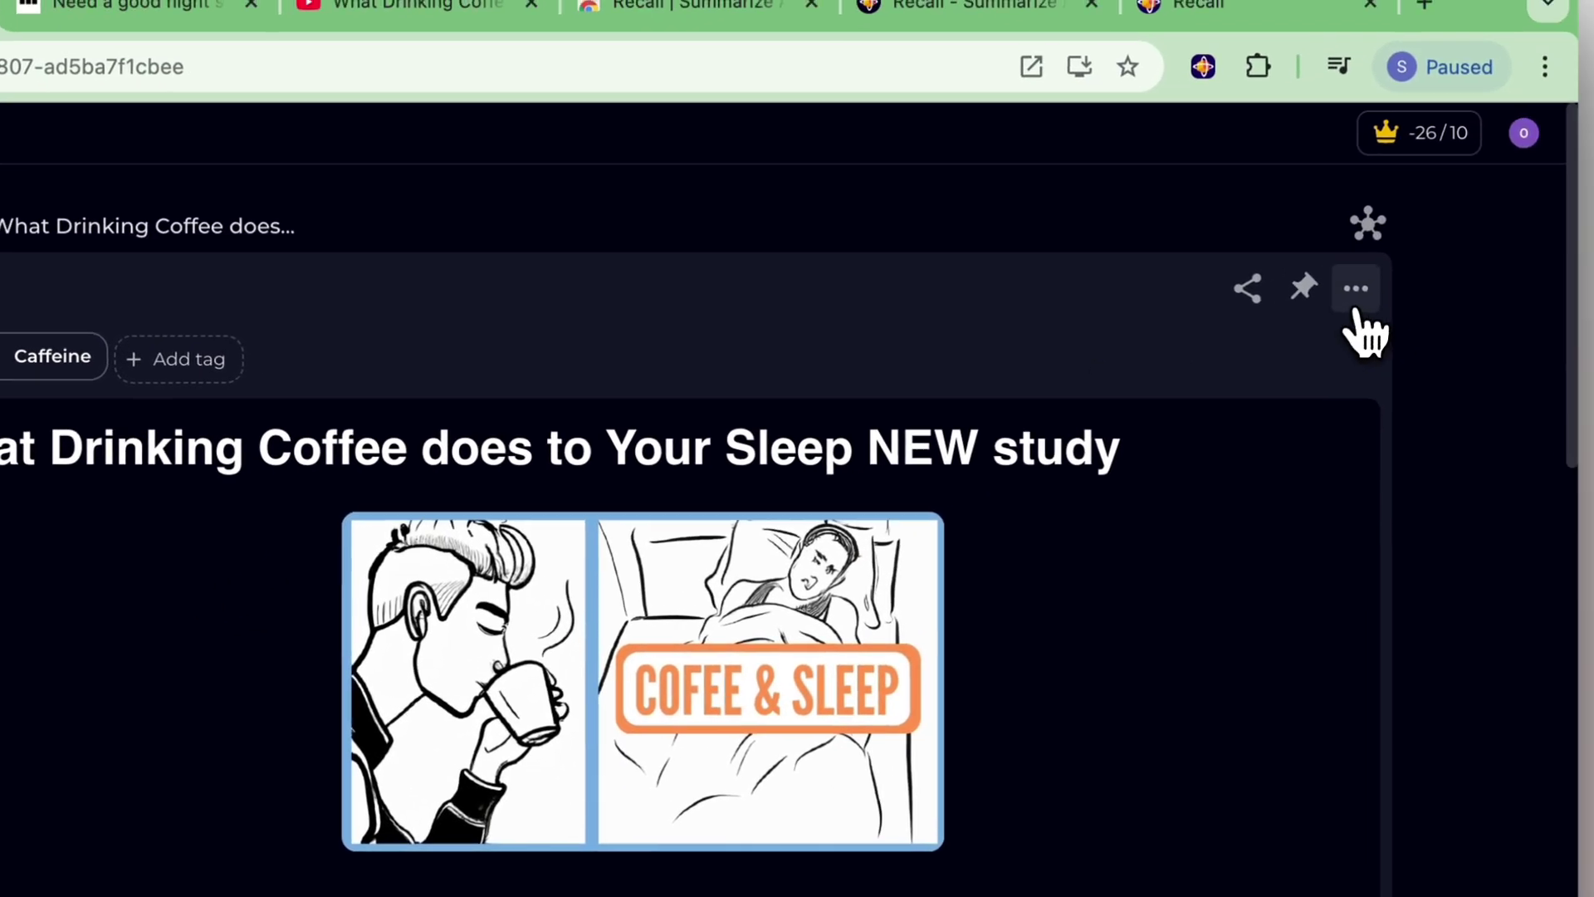
{"action": "left_click", "coordinate": [1349, 293]}
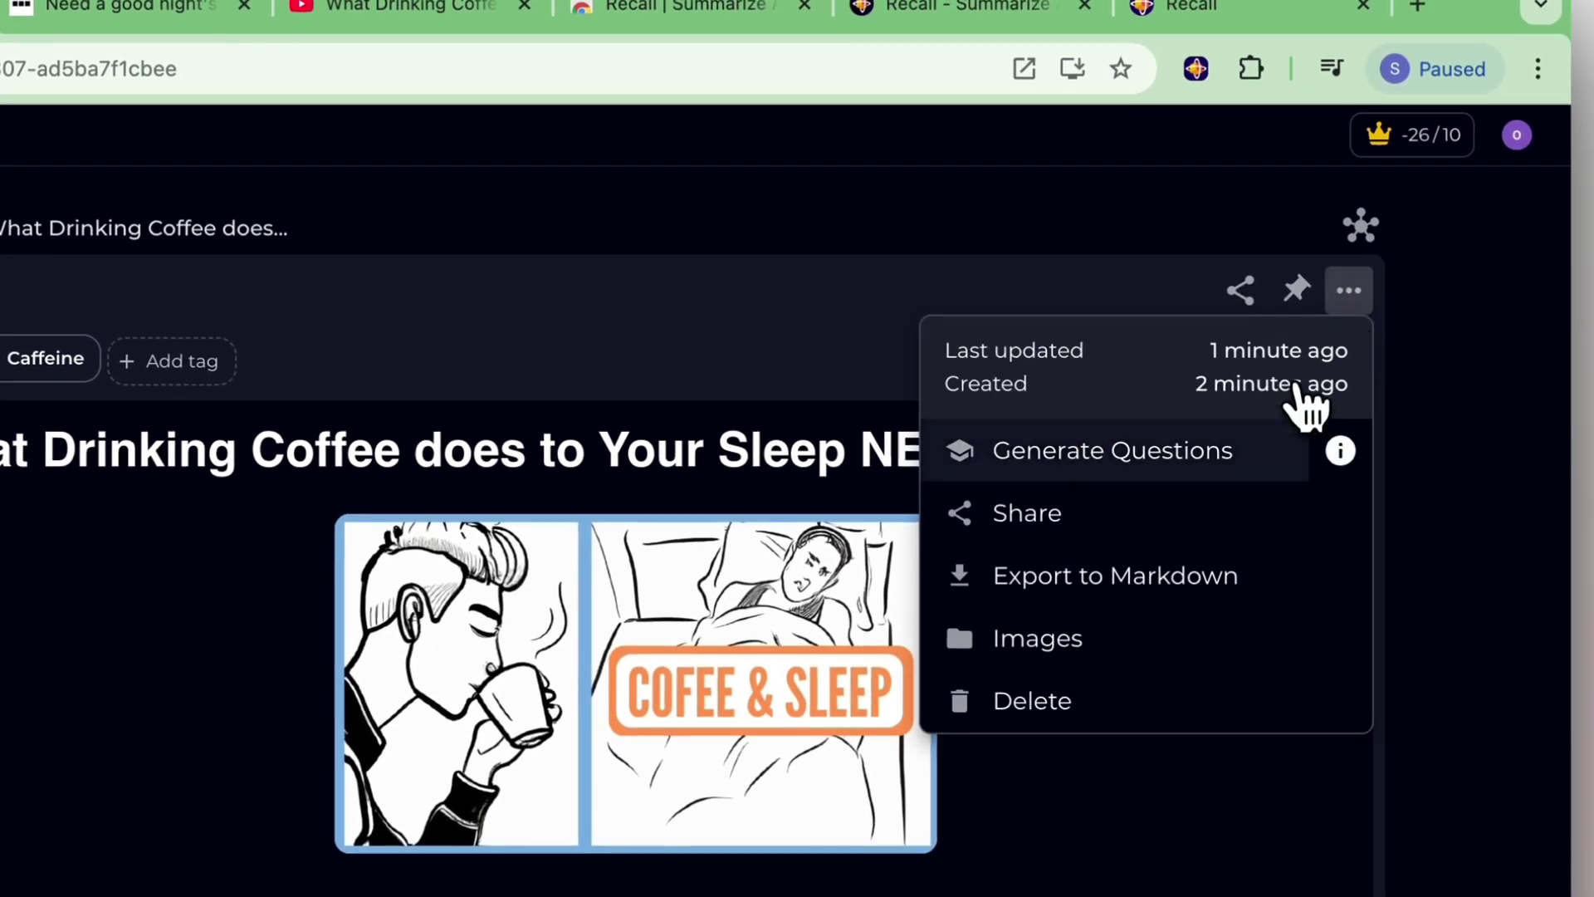
{"action": "left_click", "coordinate": [1200, 455]}
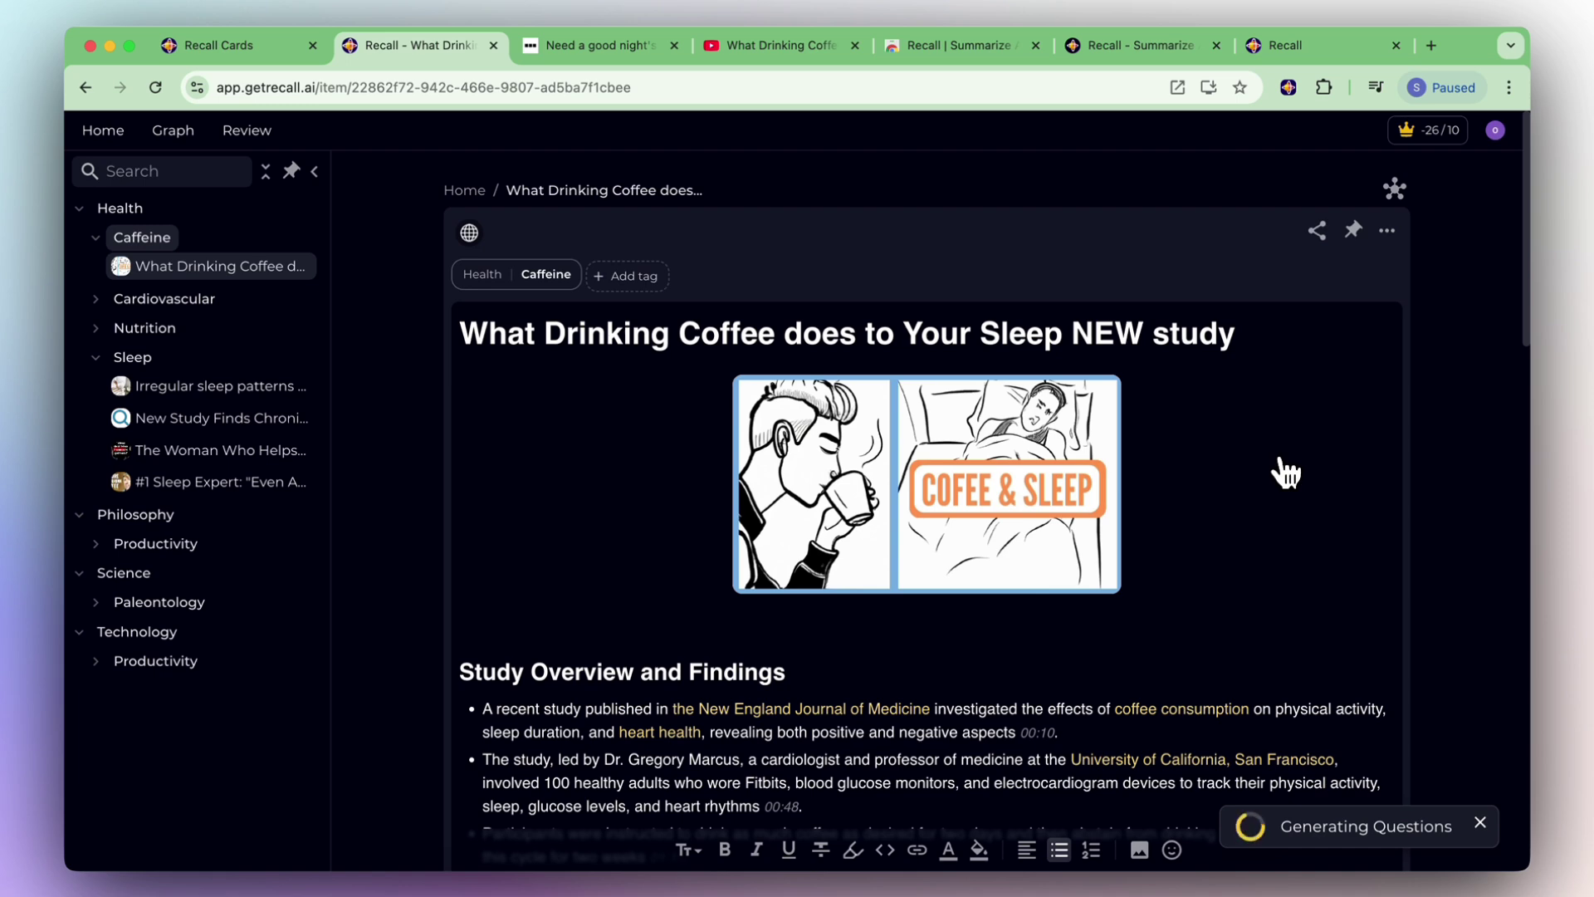
Step: Start reviewing the new question, then close the quiz without answering
{"action": "left_click", "coordinate": [1258, 822]}
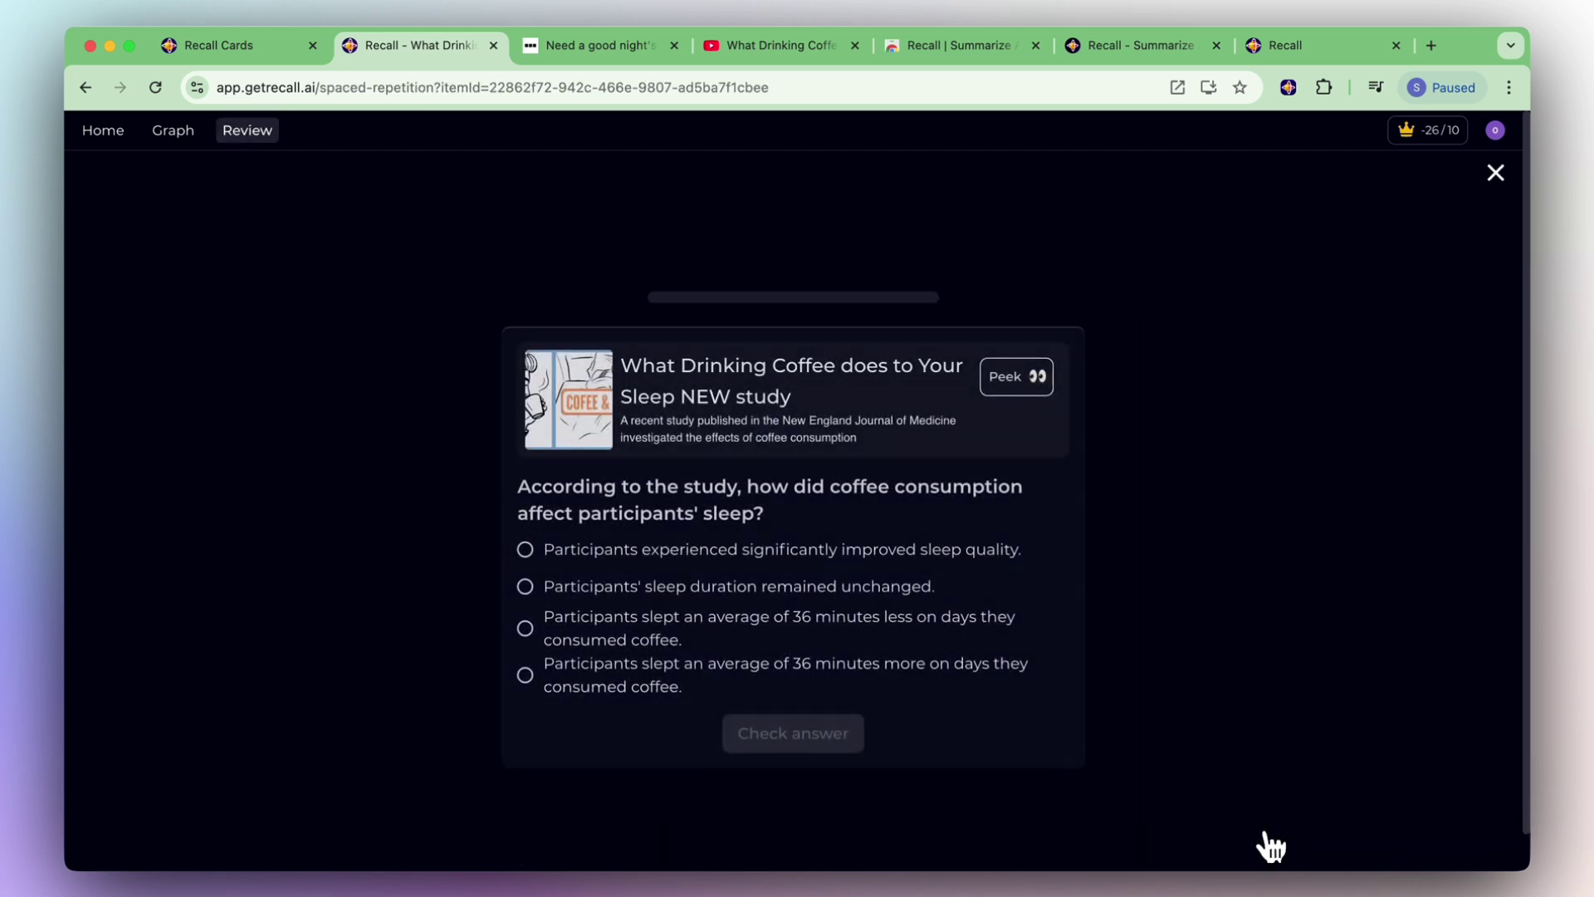
{"action": "scroll", "coordinate": [1088, 614], "scroll_direction": "down", "scroll_amount": 1}
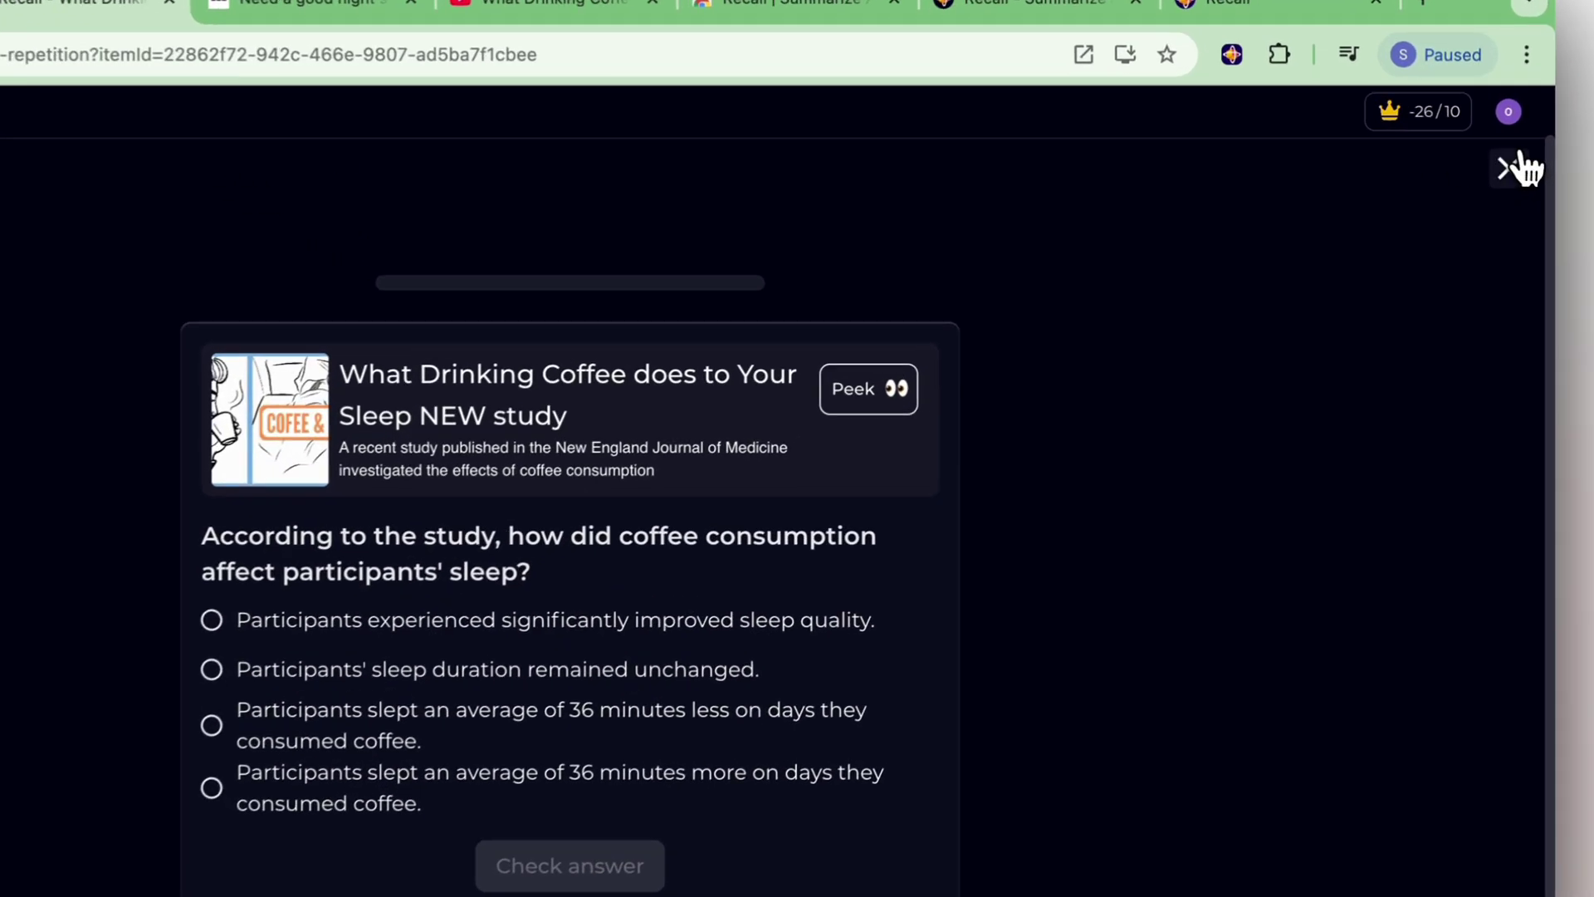
{"action": "left_click", "coordinate": [1495, 172]}
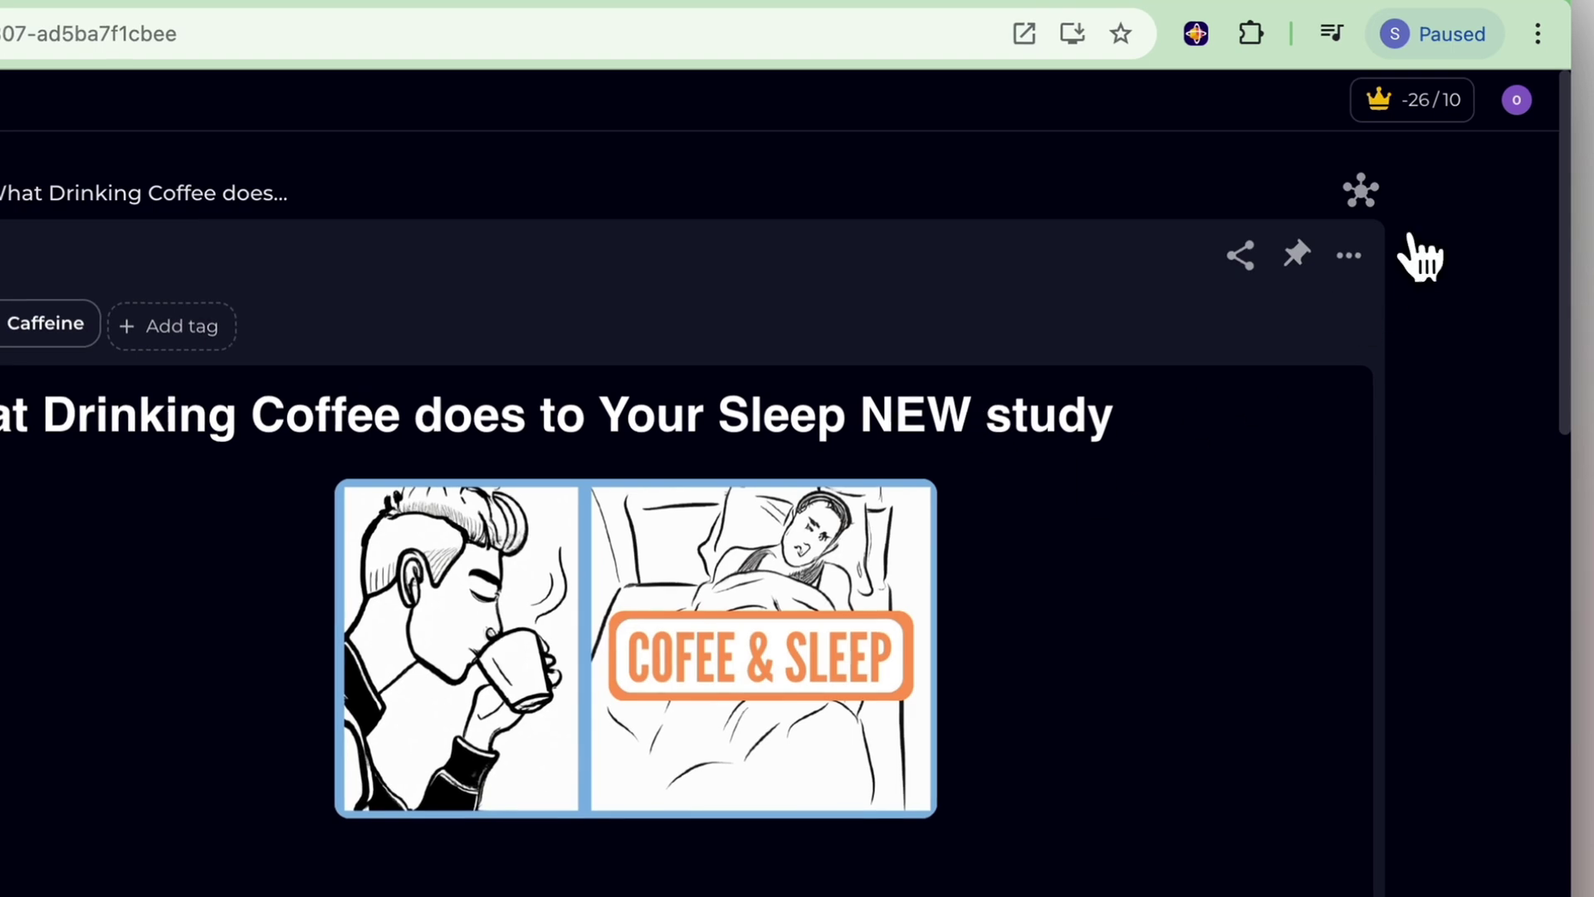
{"action": "left_click", "coordinate": [1349, 256]}
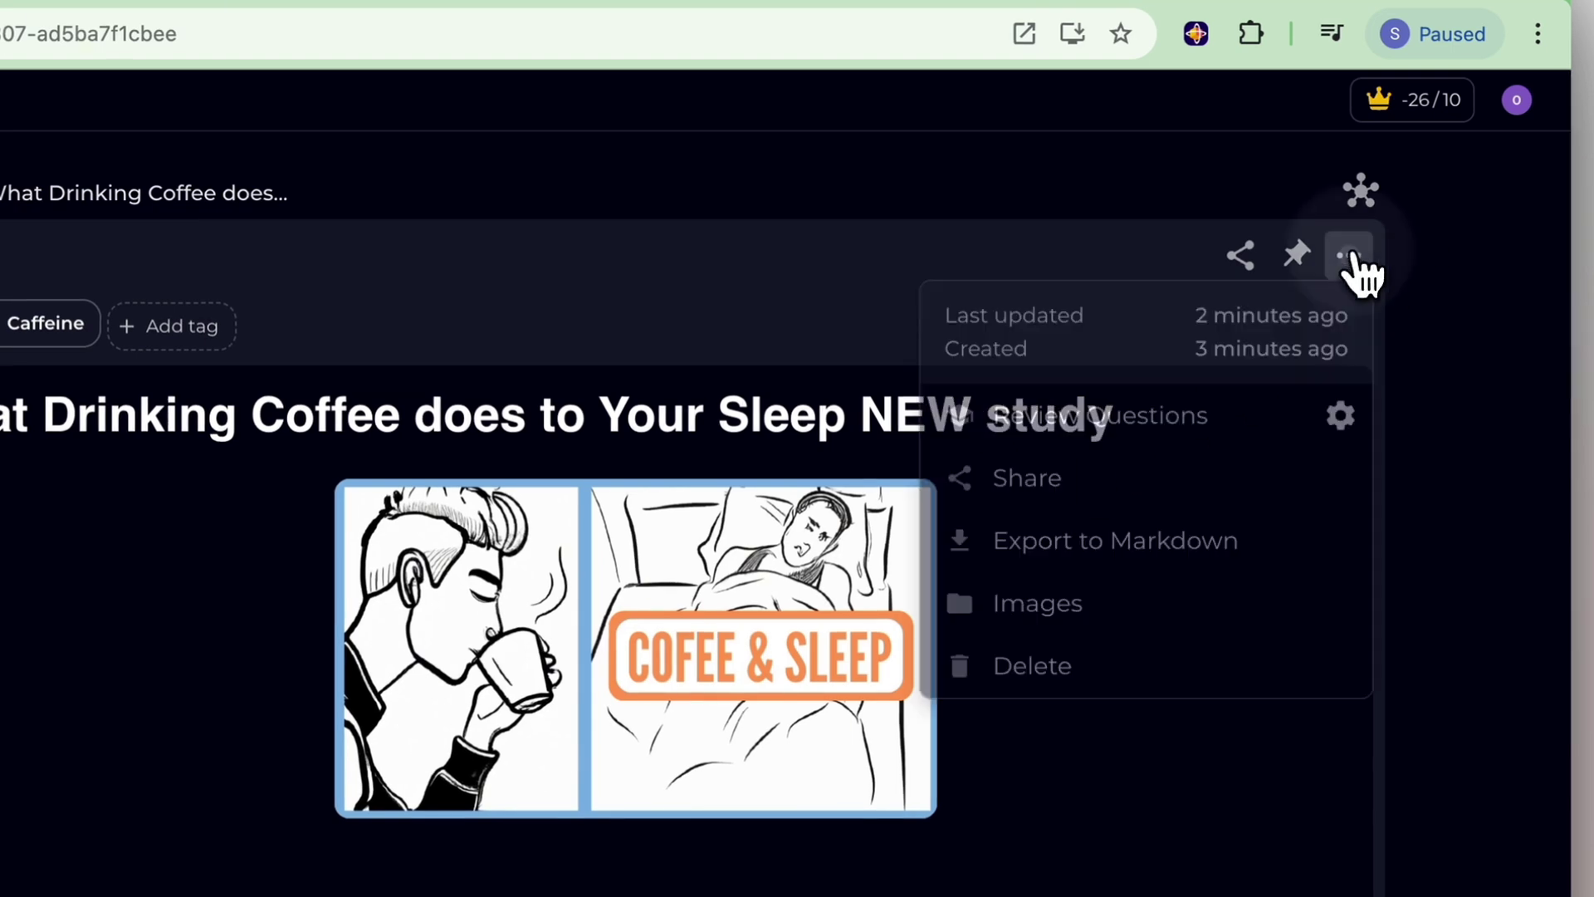
{"action": "left_click", "coordinate": [1340, 415]}
{"action": "scroll", "coordinate": [1173, 629], "scroll_direction": "down", "scroll_amount": 5}
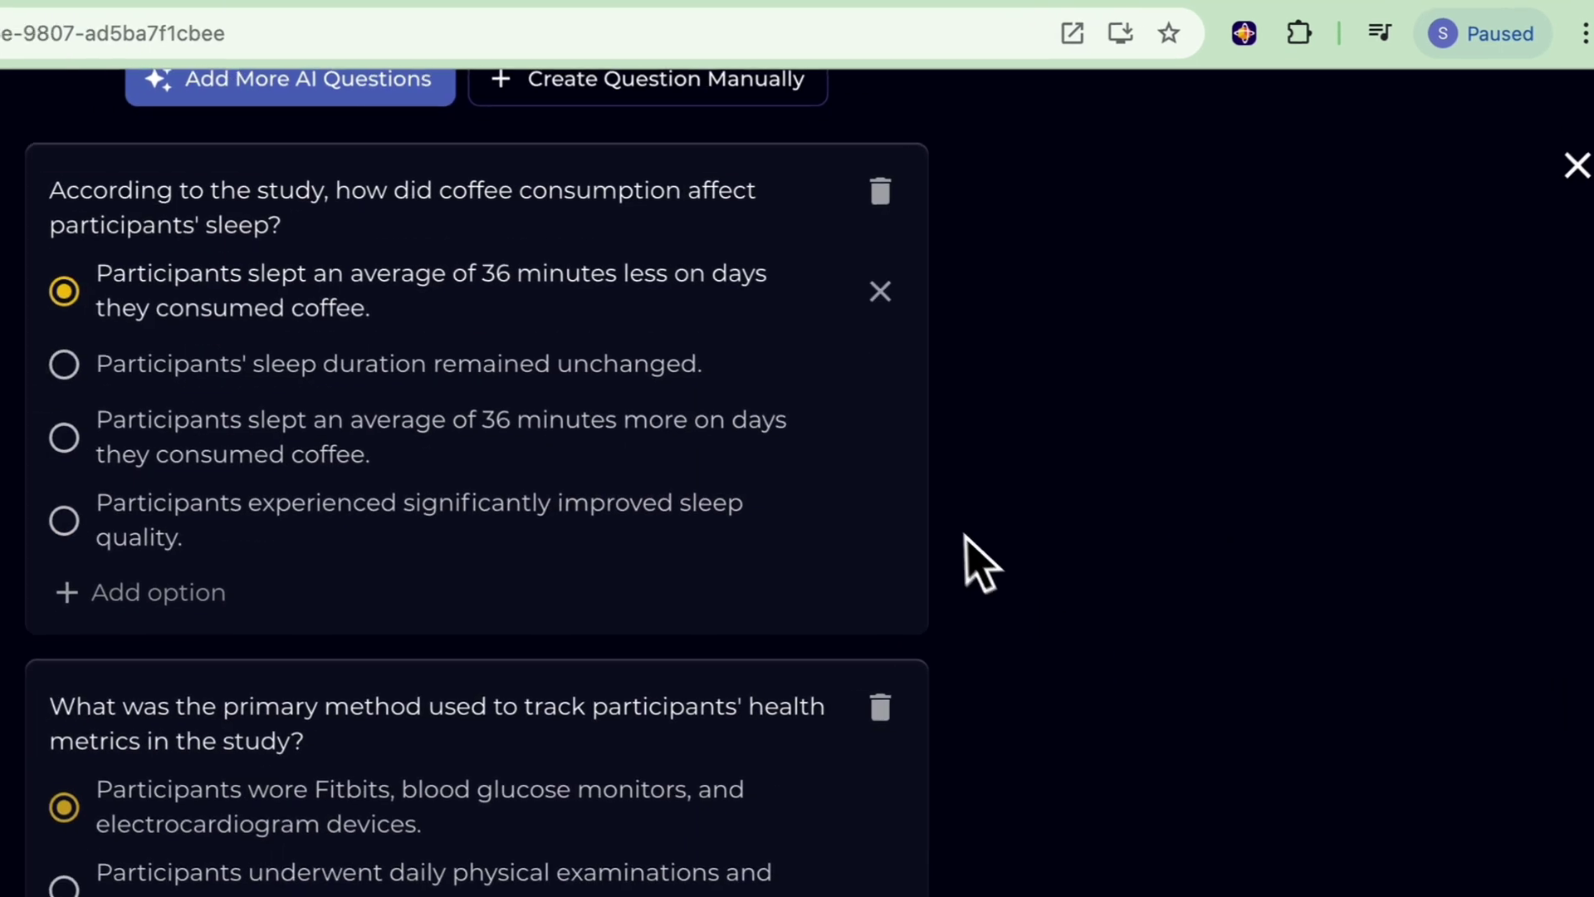
{"action": "scroll", "coordinate": [1008, 440], "scroll_direction": "down", "scroll_amount": 5}
{"action": "scroll", "coordinate": [1021, 448], "scroll_direction": "down", "scroll_amount": 5}
{"action": "scroll", "coordinate": [1026, 447], "scroll_direction": "down", "scroll_amount": 2}
{"action": "scroll", "coordinate": [1027, 457], "scroll_direction": "down", "scroll_amount": 5}
{"action": "scroll", "coordinate": [1028, 470], "scroll_direction": "down", "scroll_amount": 5}
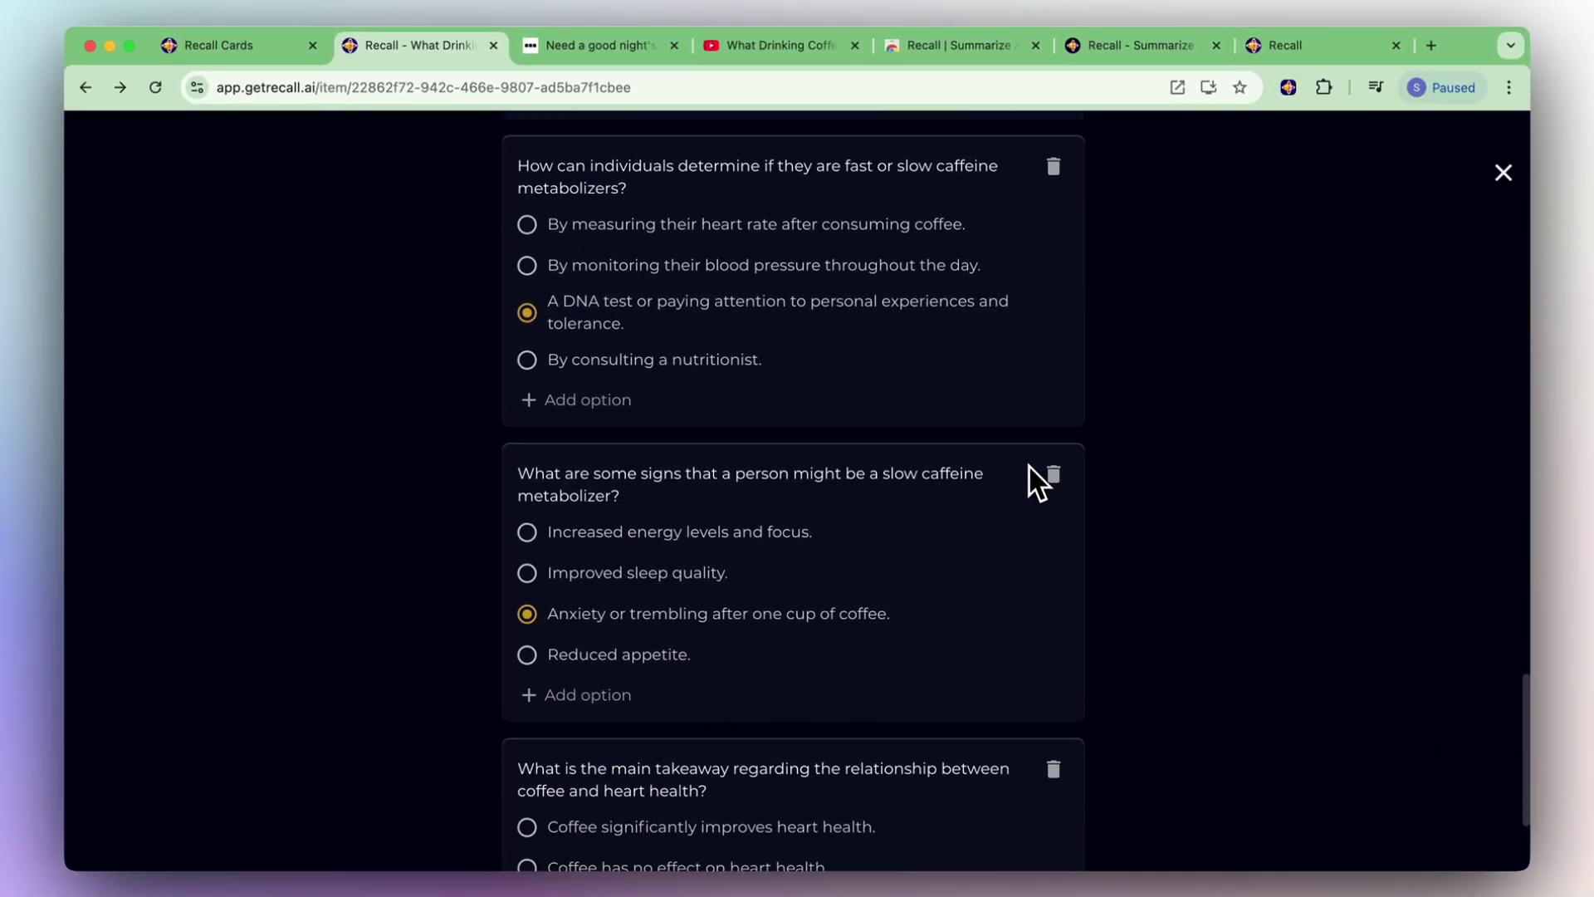
{"action": "scroll", "coordinate": [1027, 473], "scroll_direction": "down", "scroll_amount": 2}
{"action": "scroll", "coordinate": [1030, 469], "scroll_direction": "up", "scroll_amount": 10}
{"action": "scroll", "coordinate": [1029, 466], "scroll_direction": "up", "scroll_amount": 5}
{"action": "scroll", "coordinate": [1029, 466], "scroll_direction": "up", "scroll_amount": 5}
{"action": "scroll", "coordinate": [1029, 466], "scroll_direction": "up", "scroll_amount": 5}
{"action": "scroll", "coordinate": [1029, 466], "scroll_direction": "up", "scroll_amount": 2}
{"action": "mouse_move", "coordinate": [763, 492]}
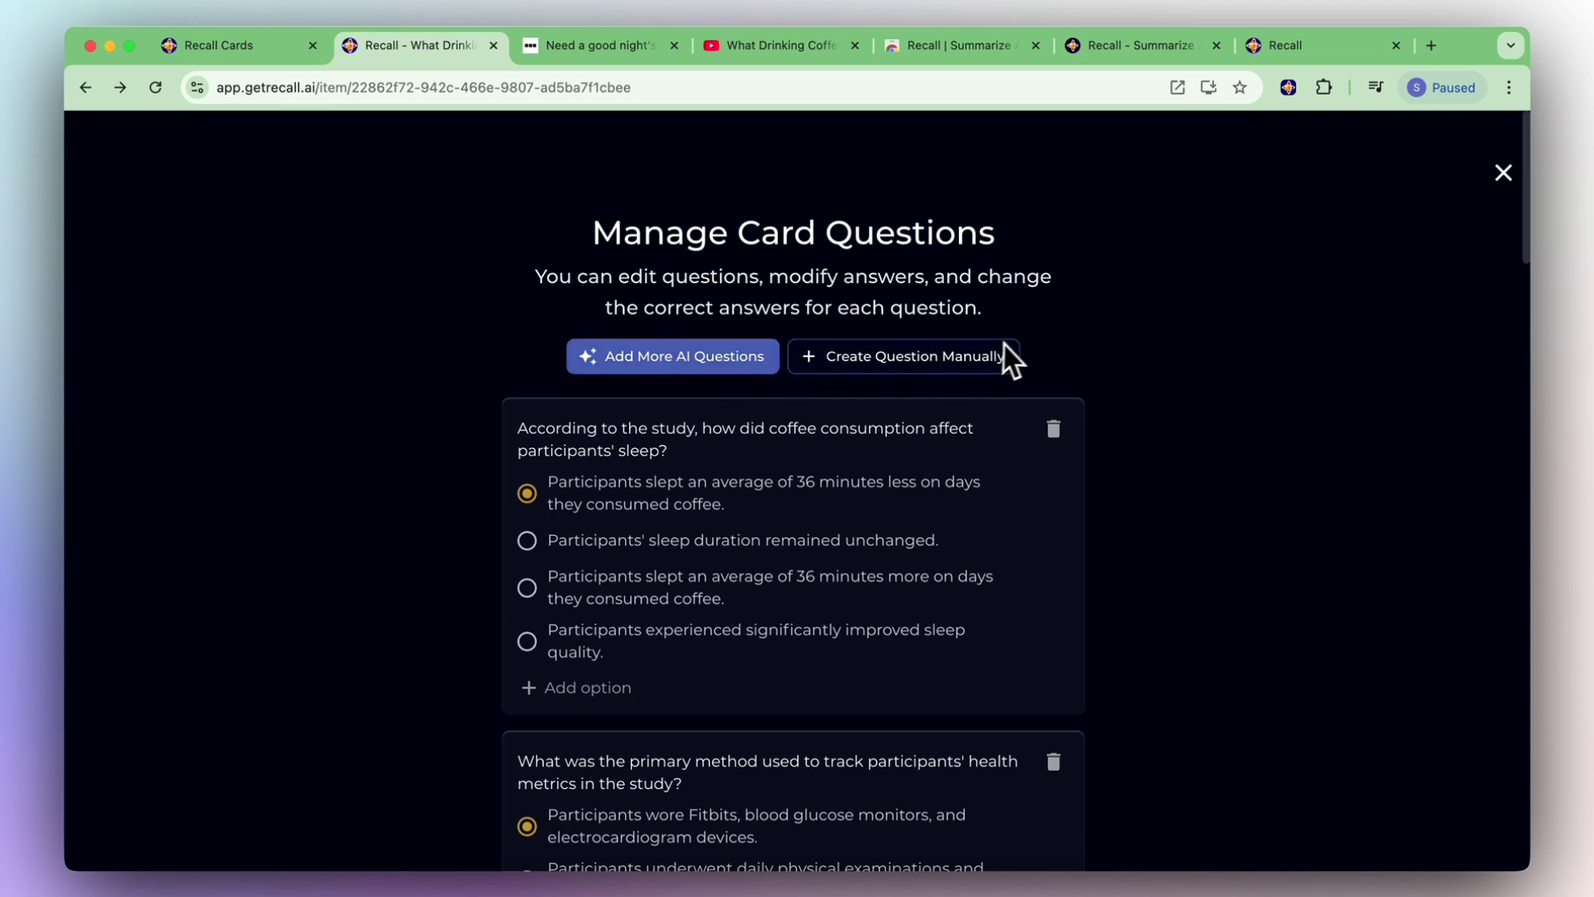
{"action": "left_click", "coordinate": [1503, 174]}
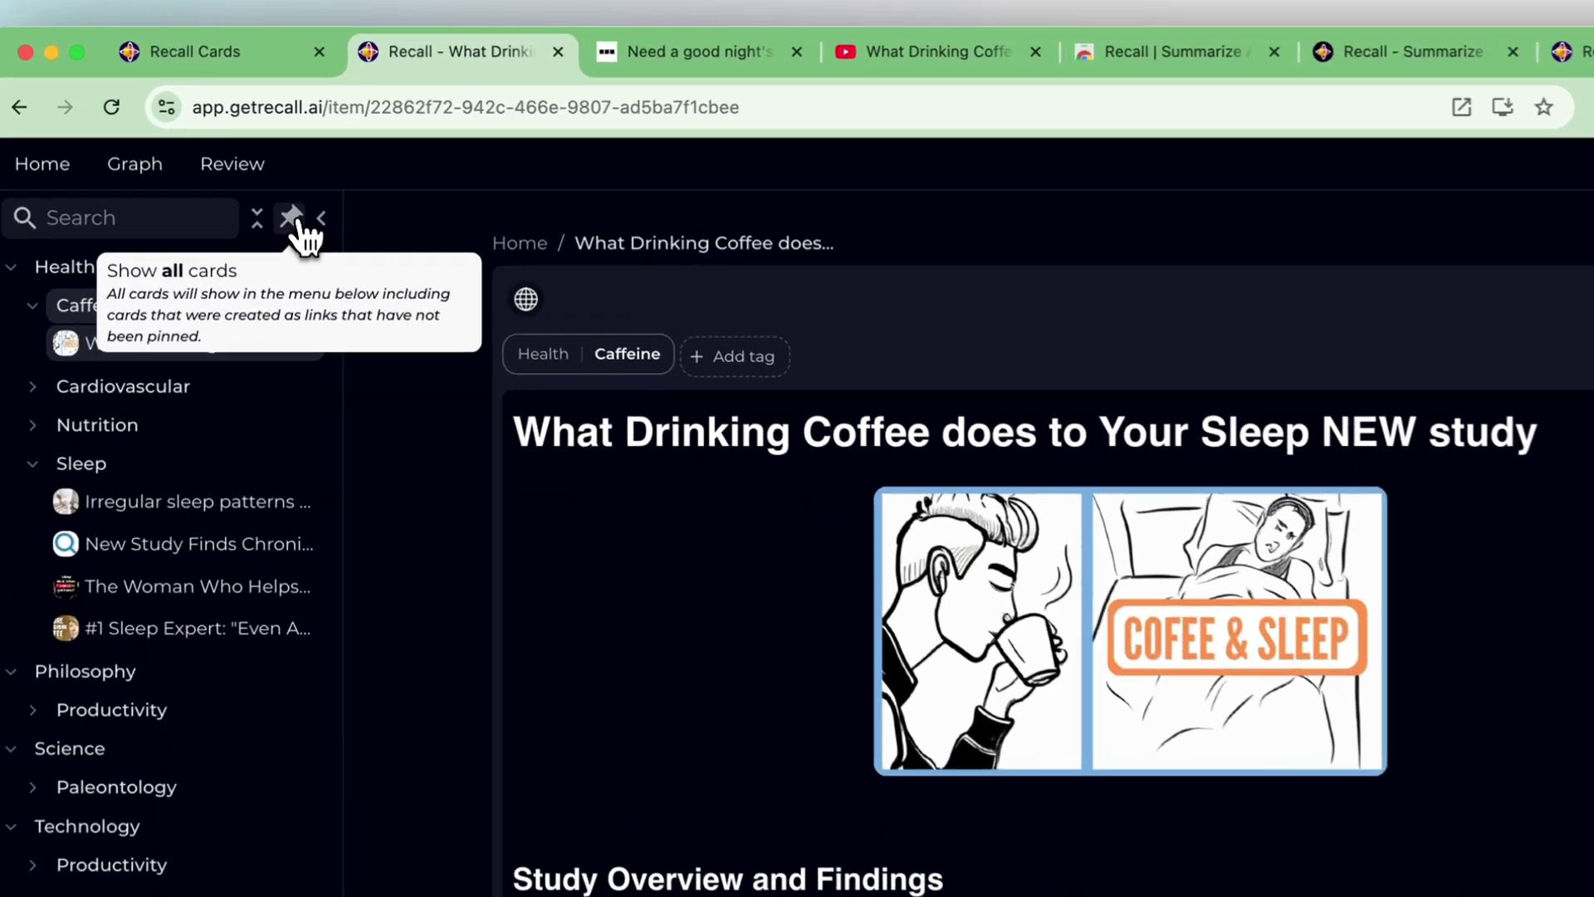
Step: Toggle the sidebar between all and pinned cards, and check the card's sharing settings
{"action": "left_click", "coordinate": [295, 175]}
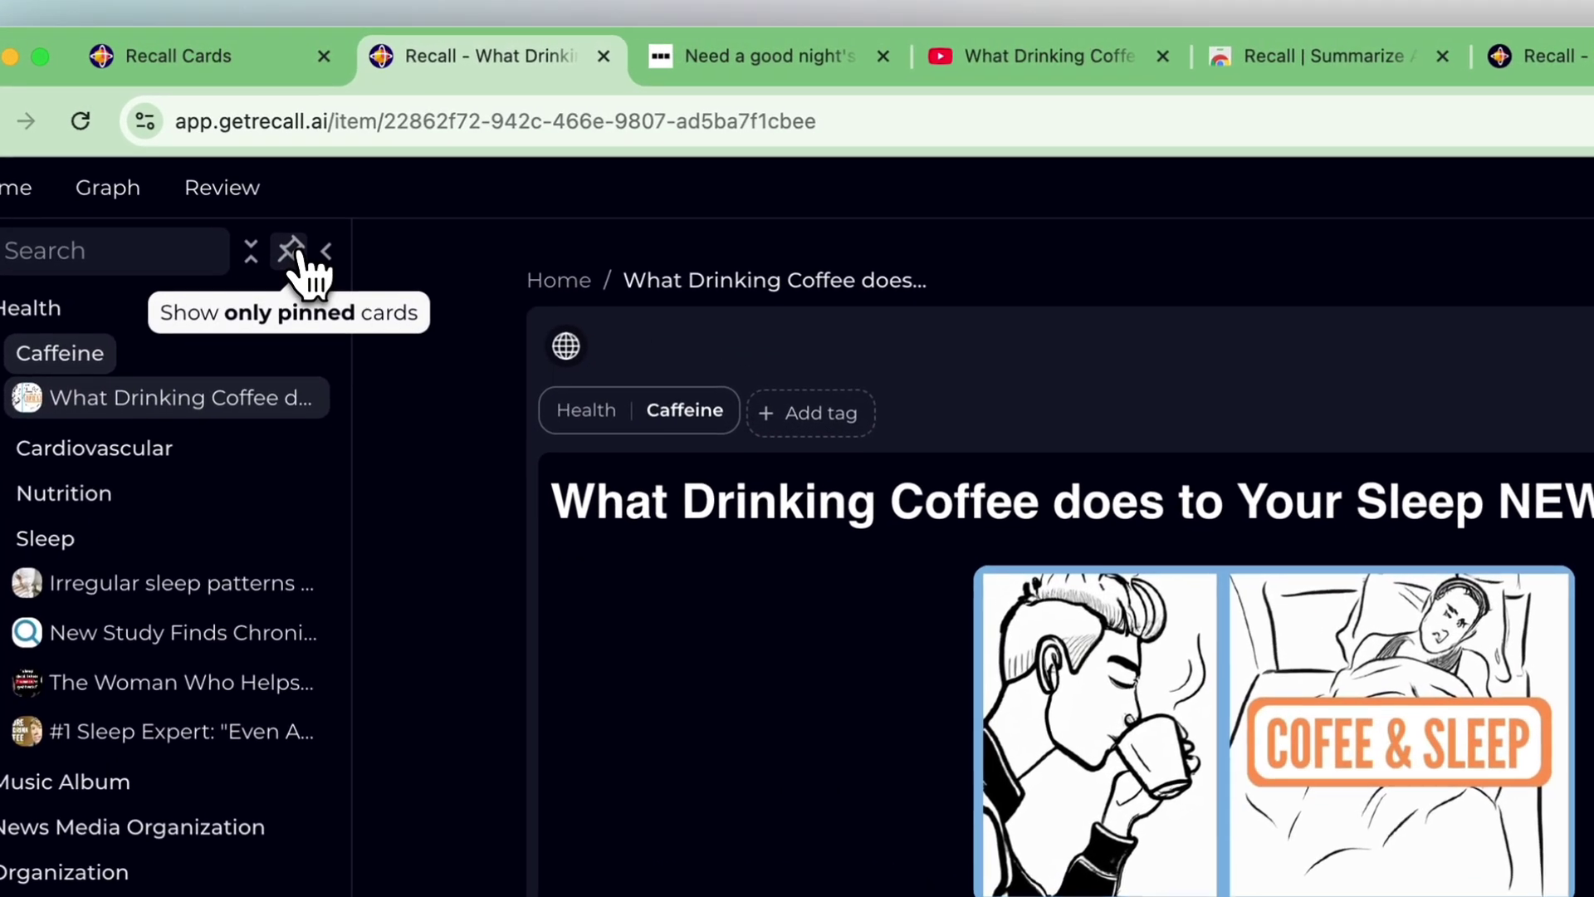
{"action": "left_click", "coordinate": [295, 174]}
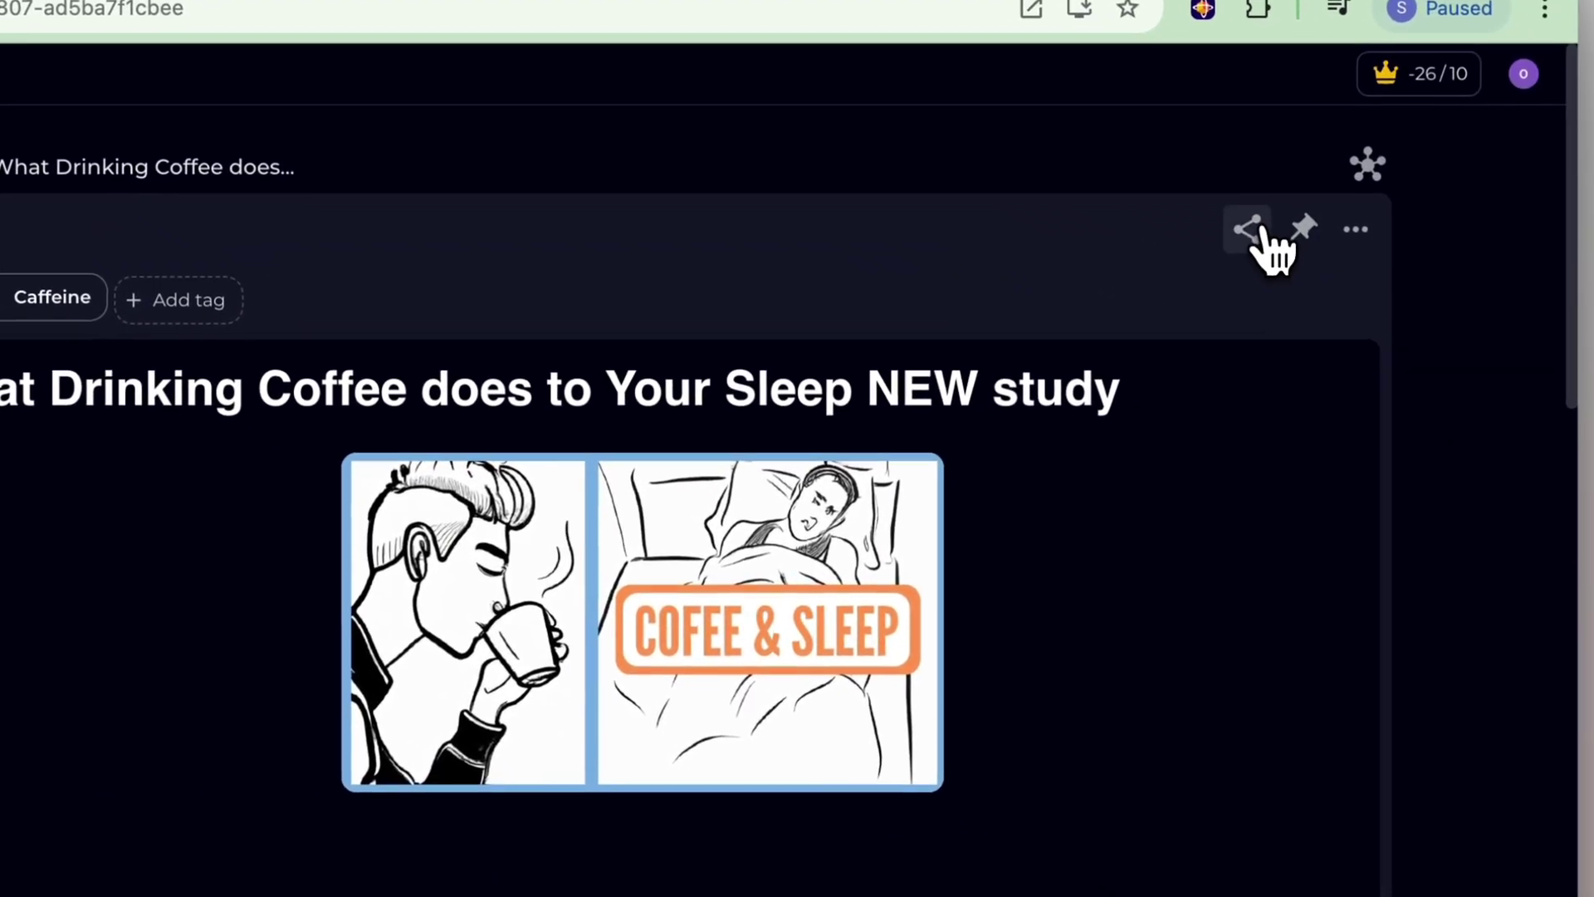
{"action": "left_click", "coordinate": [1242, 226]}
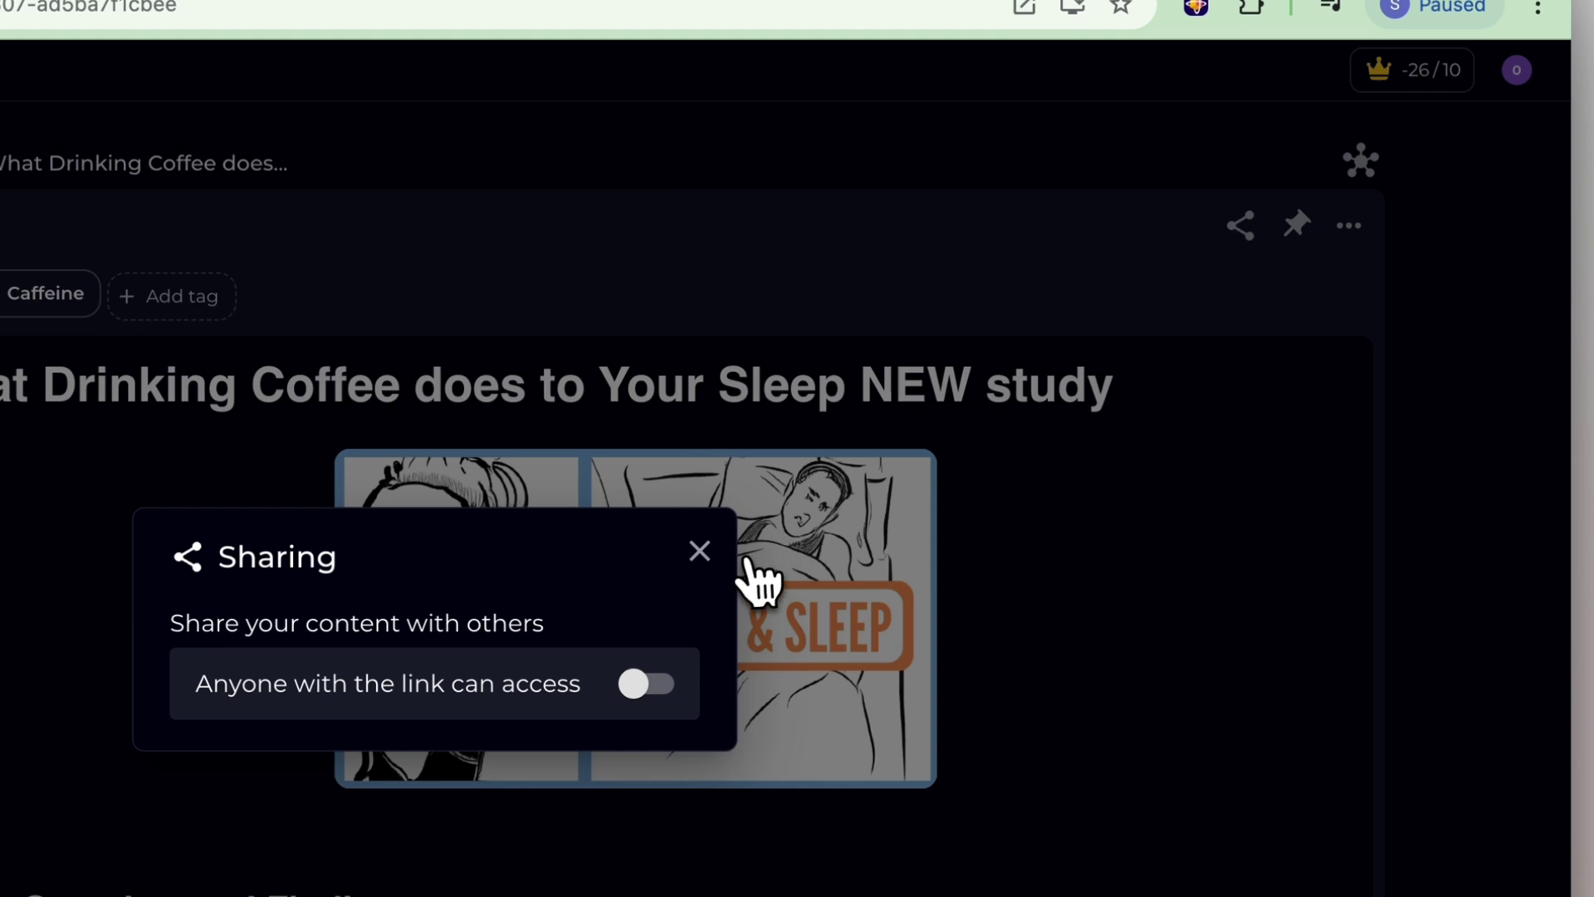
{"action": "left_click", "coordinate": [700, 551]}
Step: View the coffee-and-sleep card's attached images from its options menu
{"action": "left_click", "coordinate": [1351, 228]}
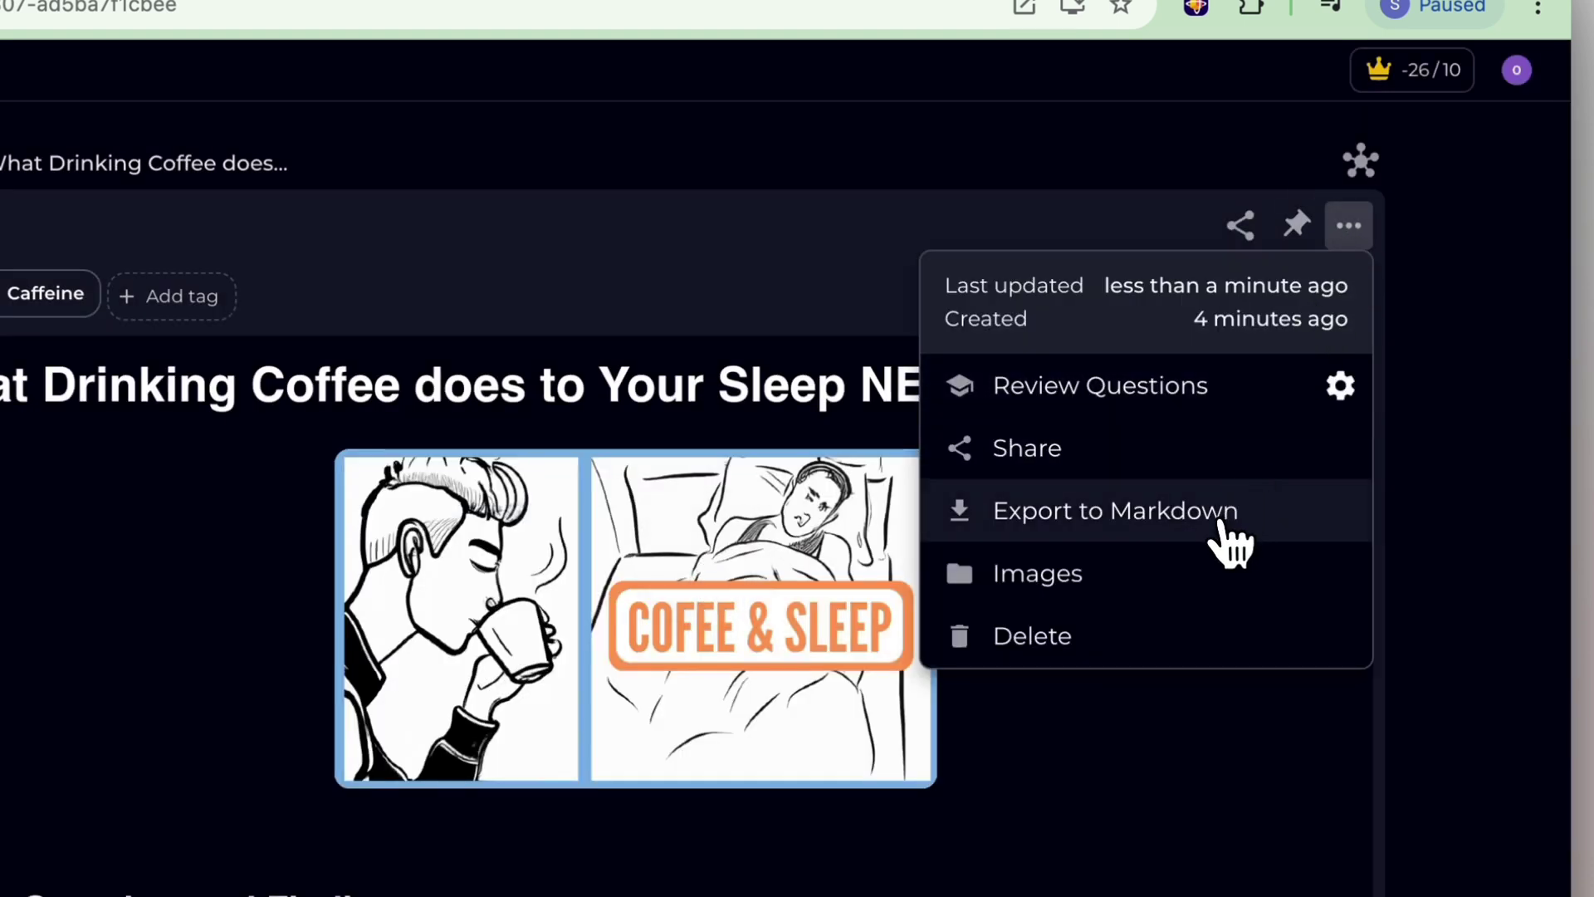
{"action": "left_click", "coordinate": [1220, 596]}
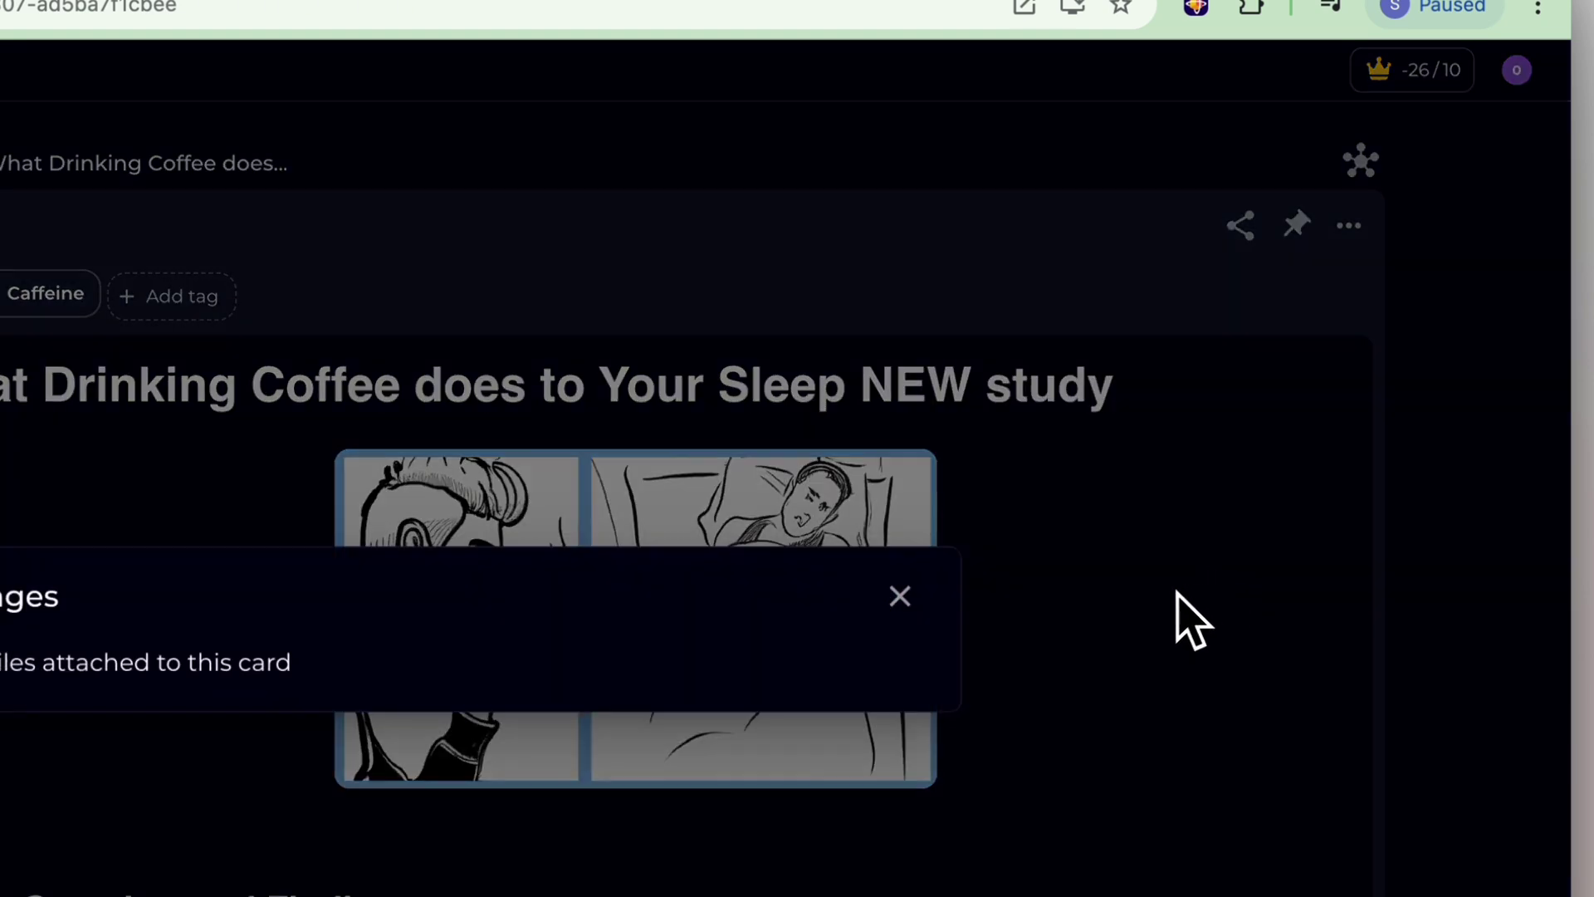
{"action": "left_click", "coordinate": [913, 591]}
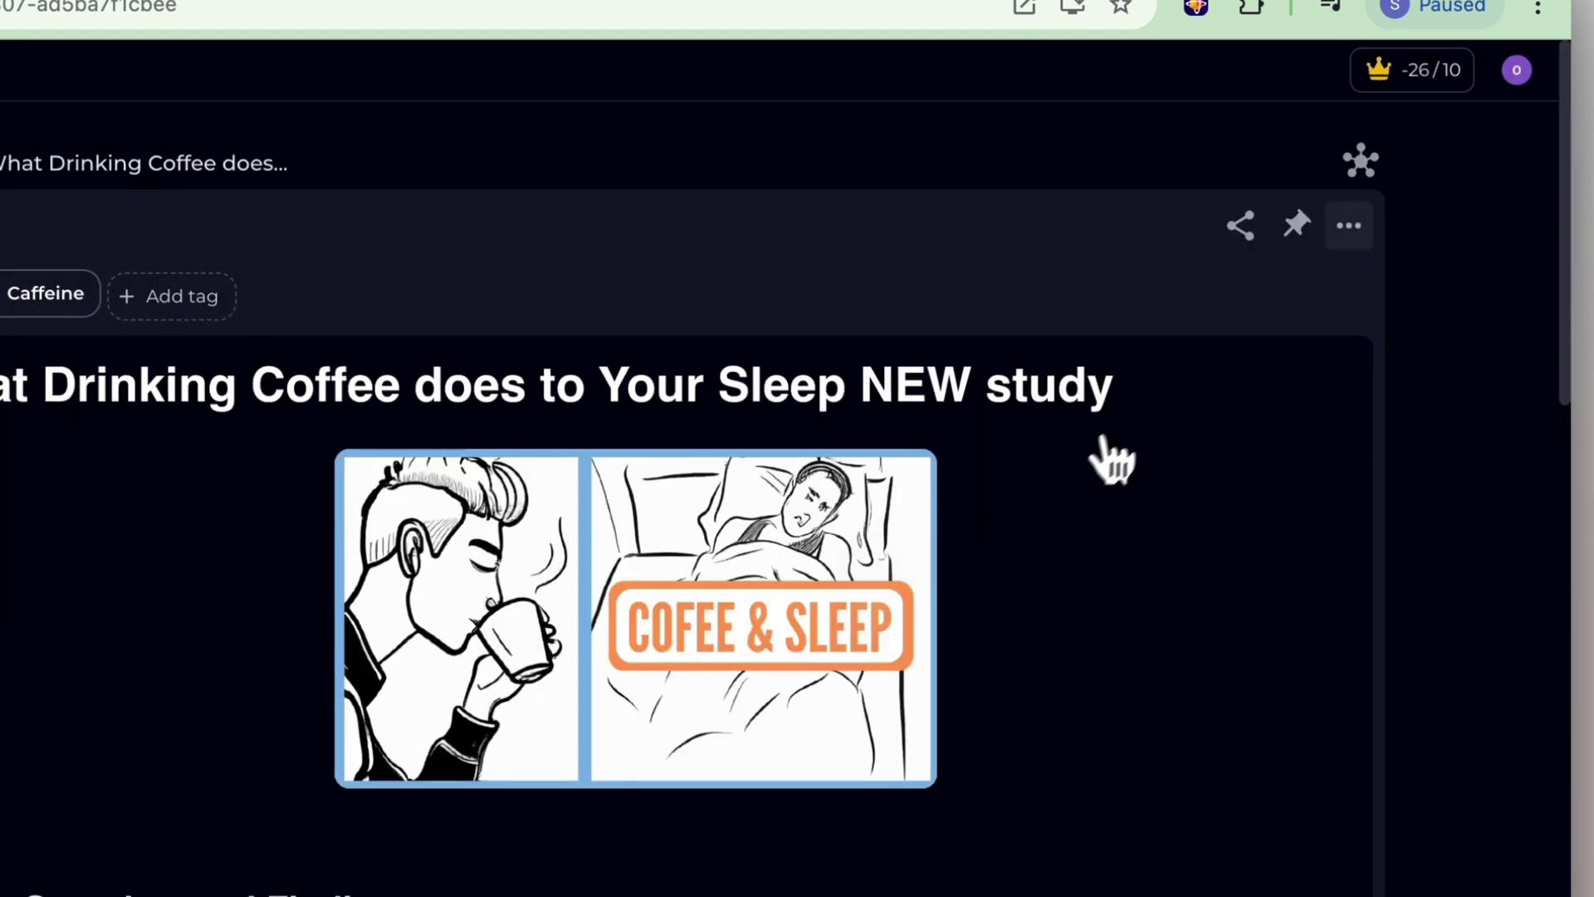
{"action": "left_click", "coordinate": [1349, 226]}
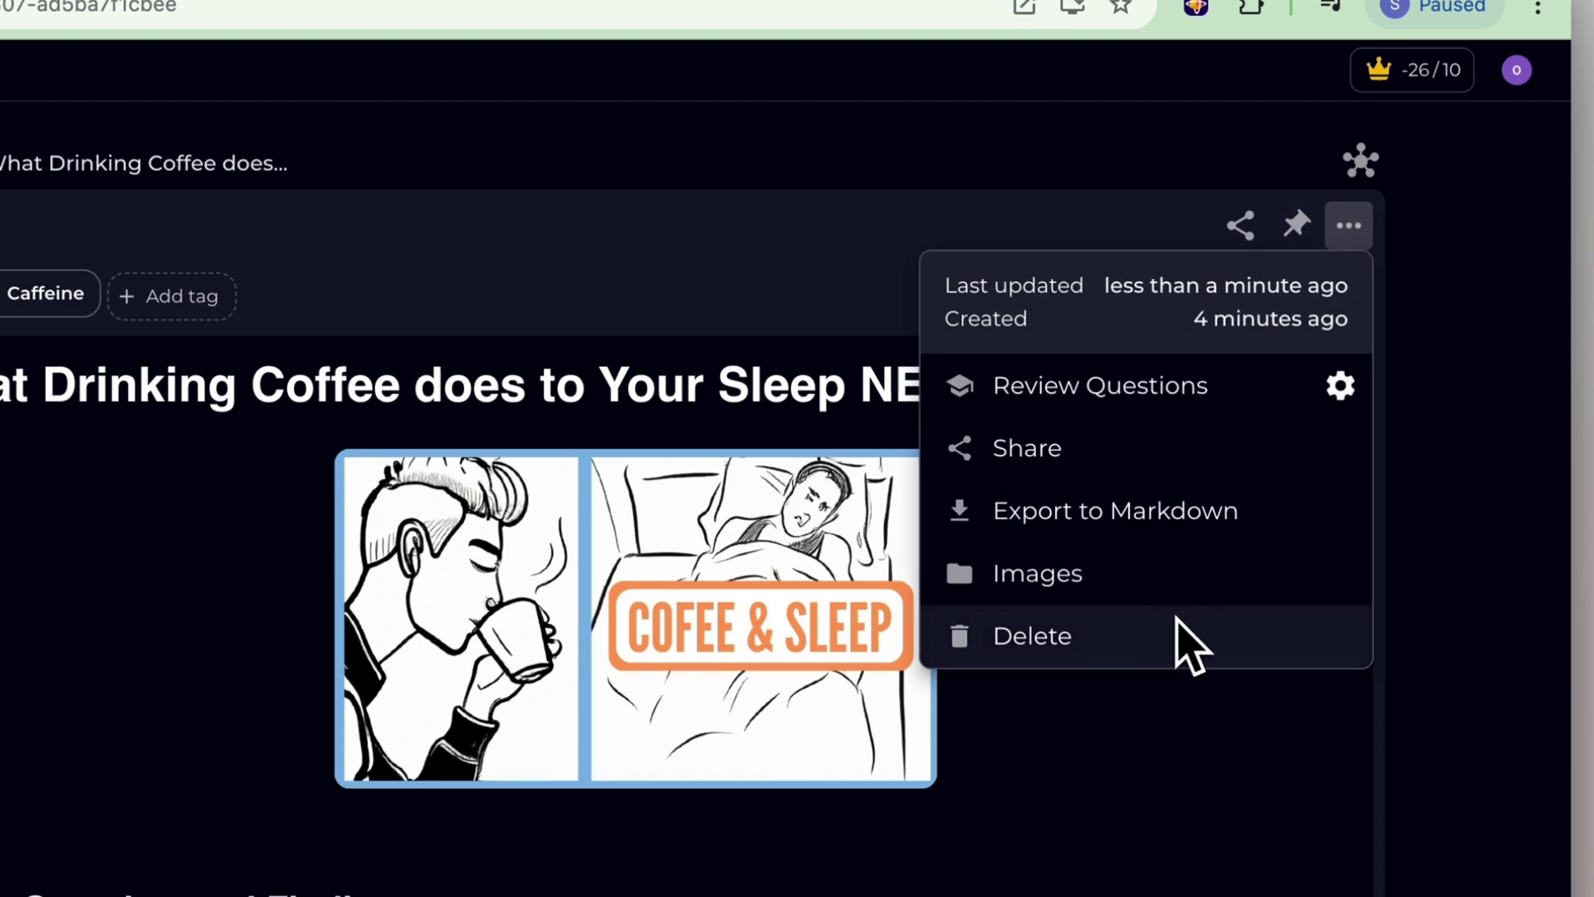
{"action": "left_click", "coordinate": [1412, 382]}
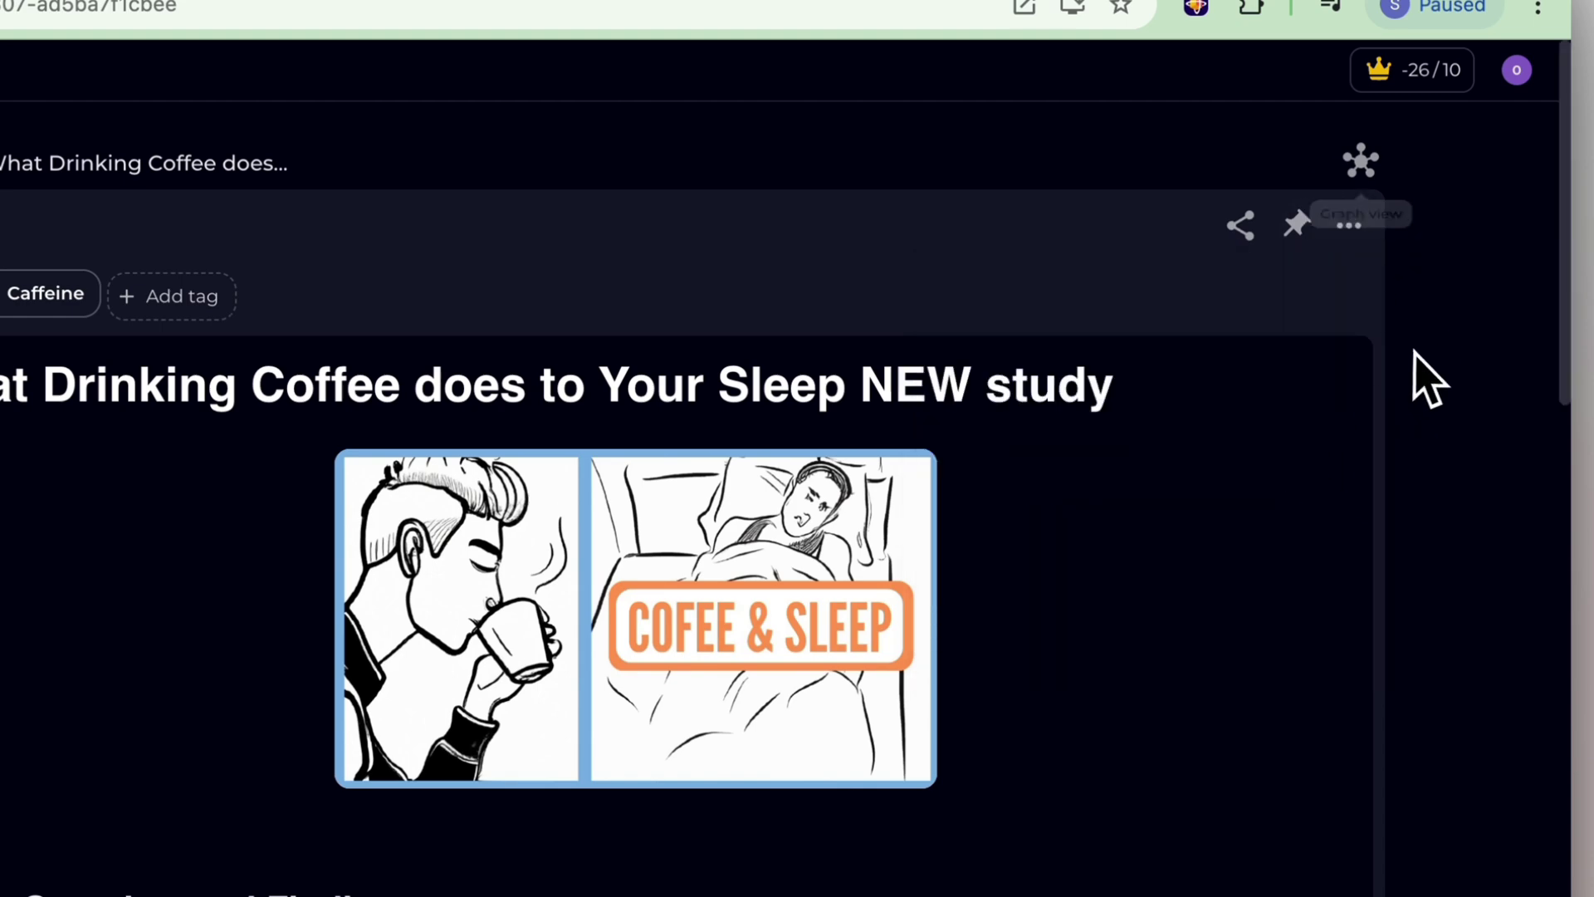
Step: Check the article's connection graph, return to card view, and start adding a tag
{"action": "left_click", "coordinate": [1362, 162]}
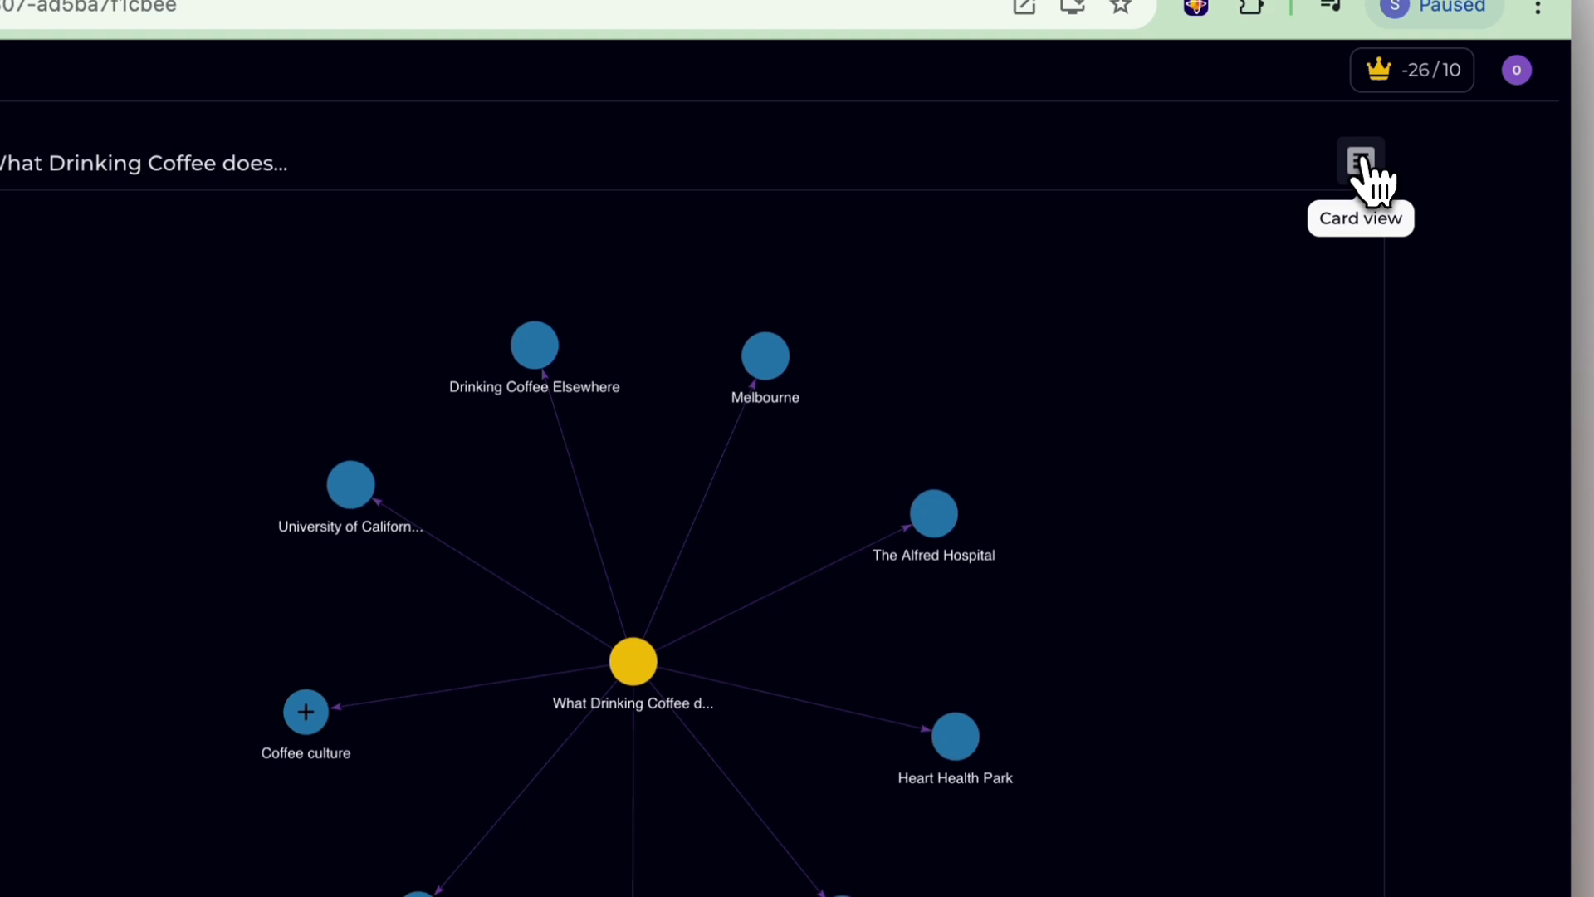
{"action": "left_click", "coordinate": [1361, 162]}
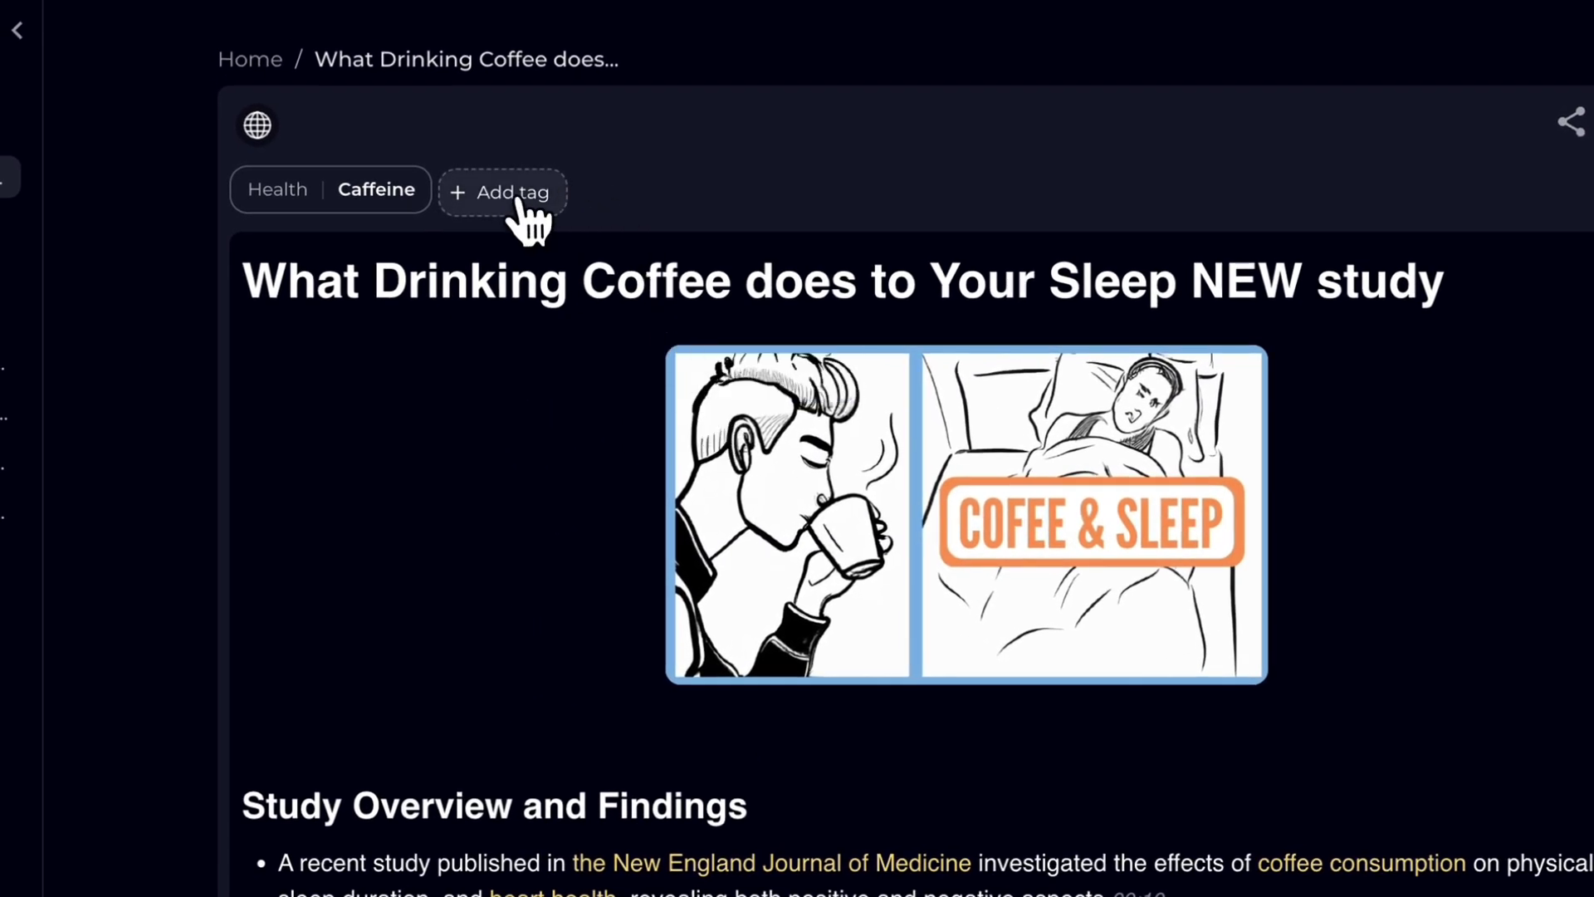
{"action": "left_click", "coordinate": [544, 223]}
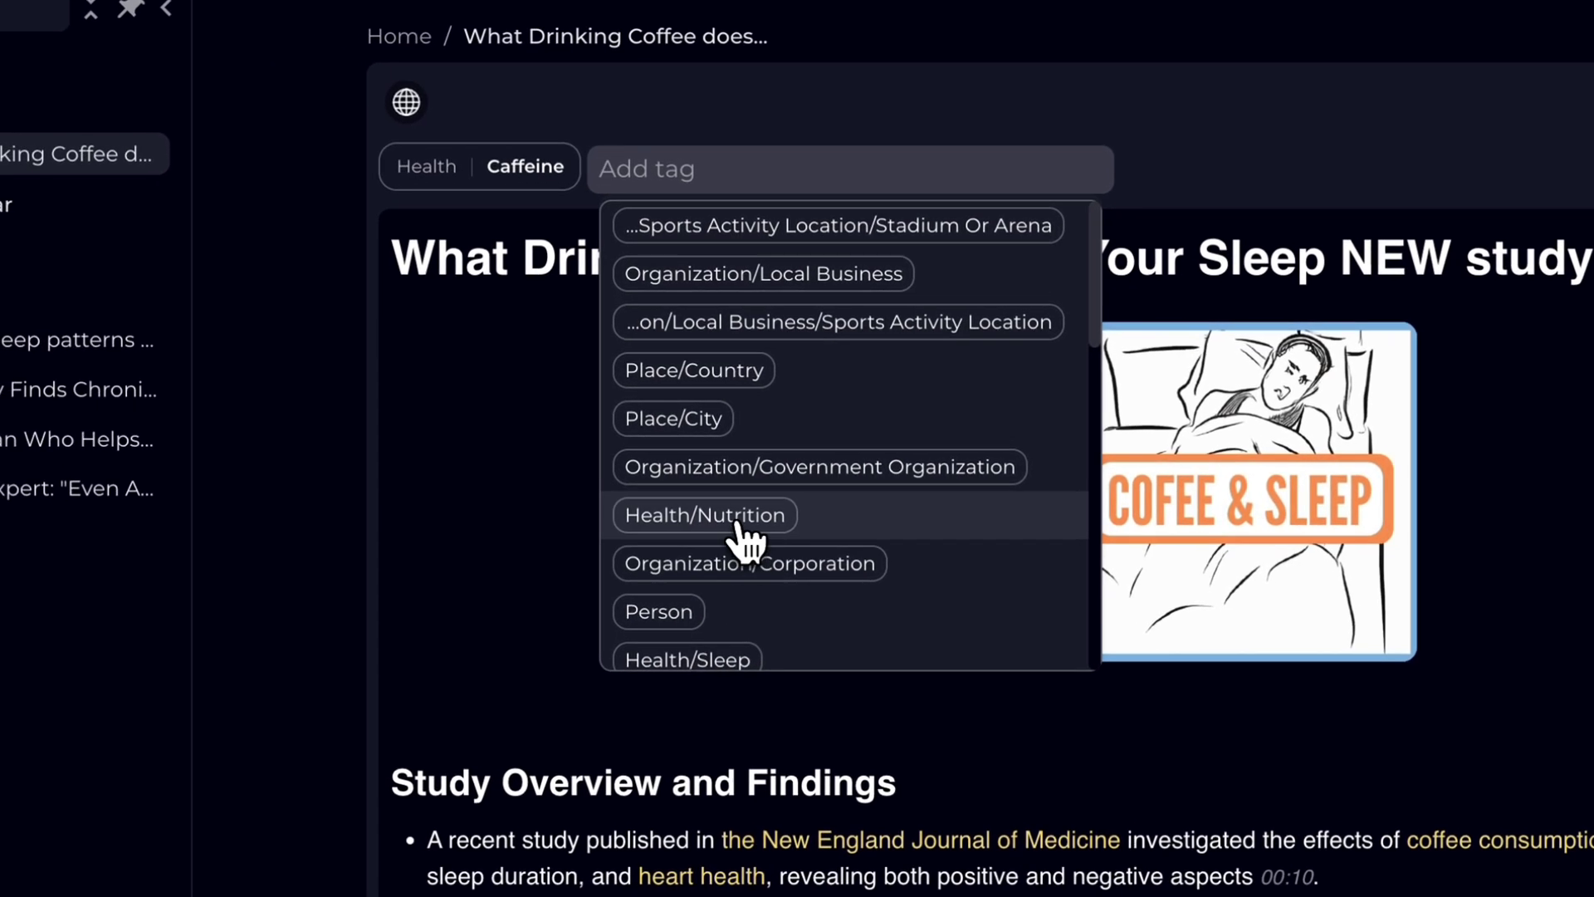
Step: Choose Health/Nutrition from the tag suggestions, then scroll down to Links and back up
{"action": "left_click", "coordinate": [730, 518]}
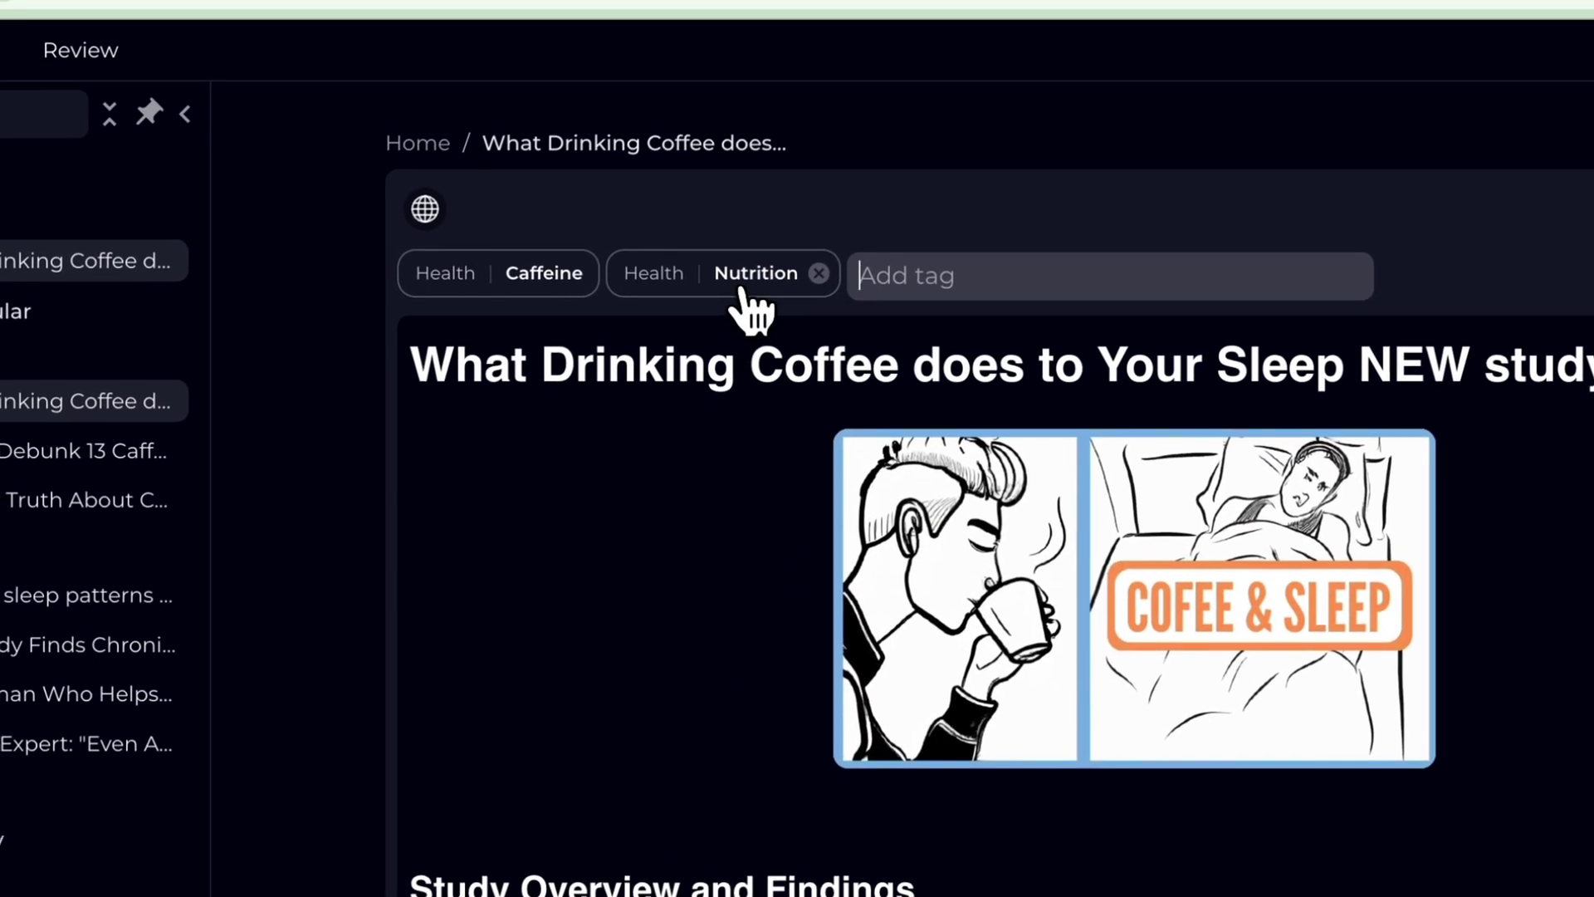
{"action": "scroll", "coordinate": [658, 470], "scroll_direction": "down", "scroll_amount": 10}
{"action": "scroll", "coordinate": [655, 455], "scroll_direction": "down", "scroll_amount": 10}
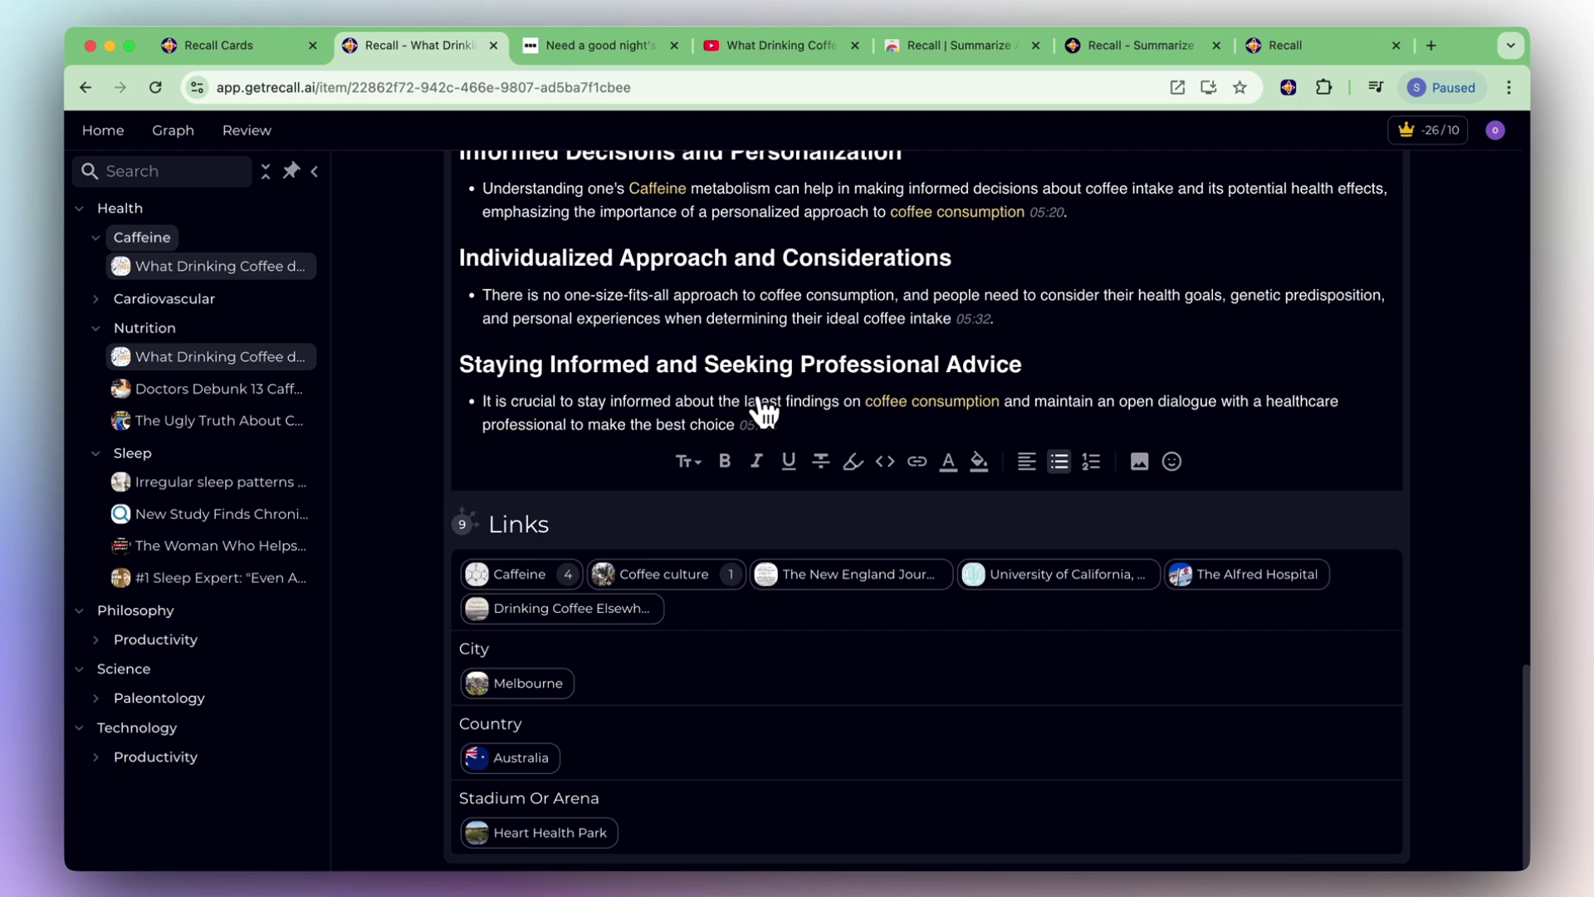
{"action": "scroll", "coordinate": [771, 411], "scroll_direction": "up", "scroll_amount": 10}
{"action": "scroll", "coordinate": [770, 411], "scroll_direction": "up", "scroll_amount": 5}
{"action": "scroll", "coordinate": [771, 411], "scroll_direction": "up", "scroll_amount": 3}
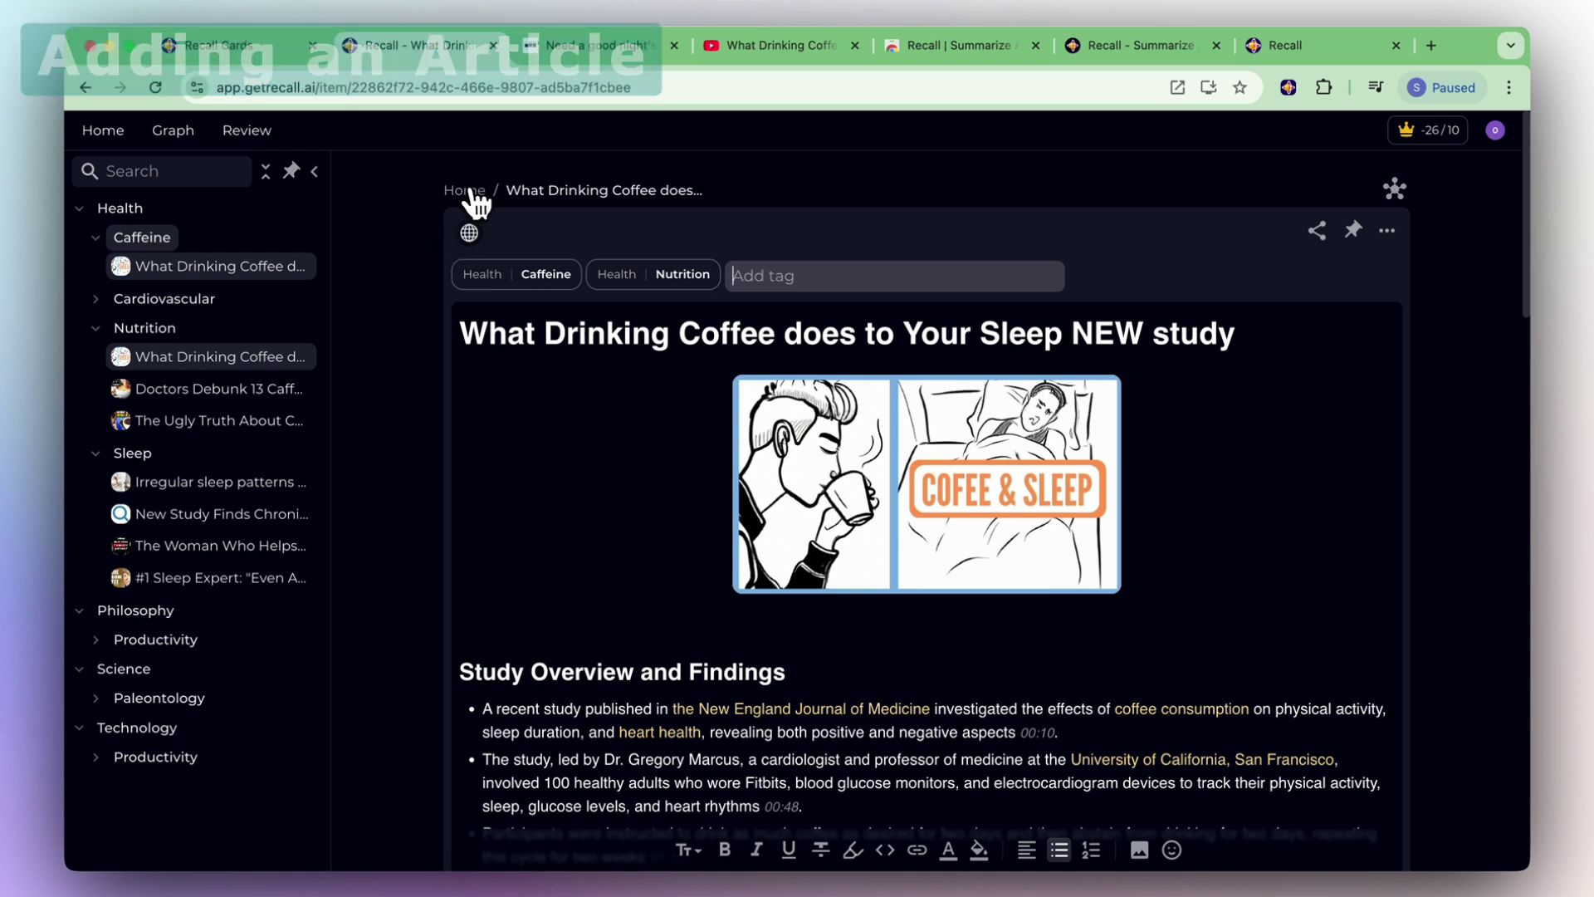
Step: Generate a Recall summary of the BBC good night's sleep article with the extension
{"action": "left_click", "coordinate": [573, 45]}
{"action": "scroll", "coordinate": [1137, 473], "scroll_direction": "down", "scroll_amount": 5}
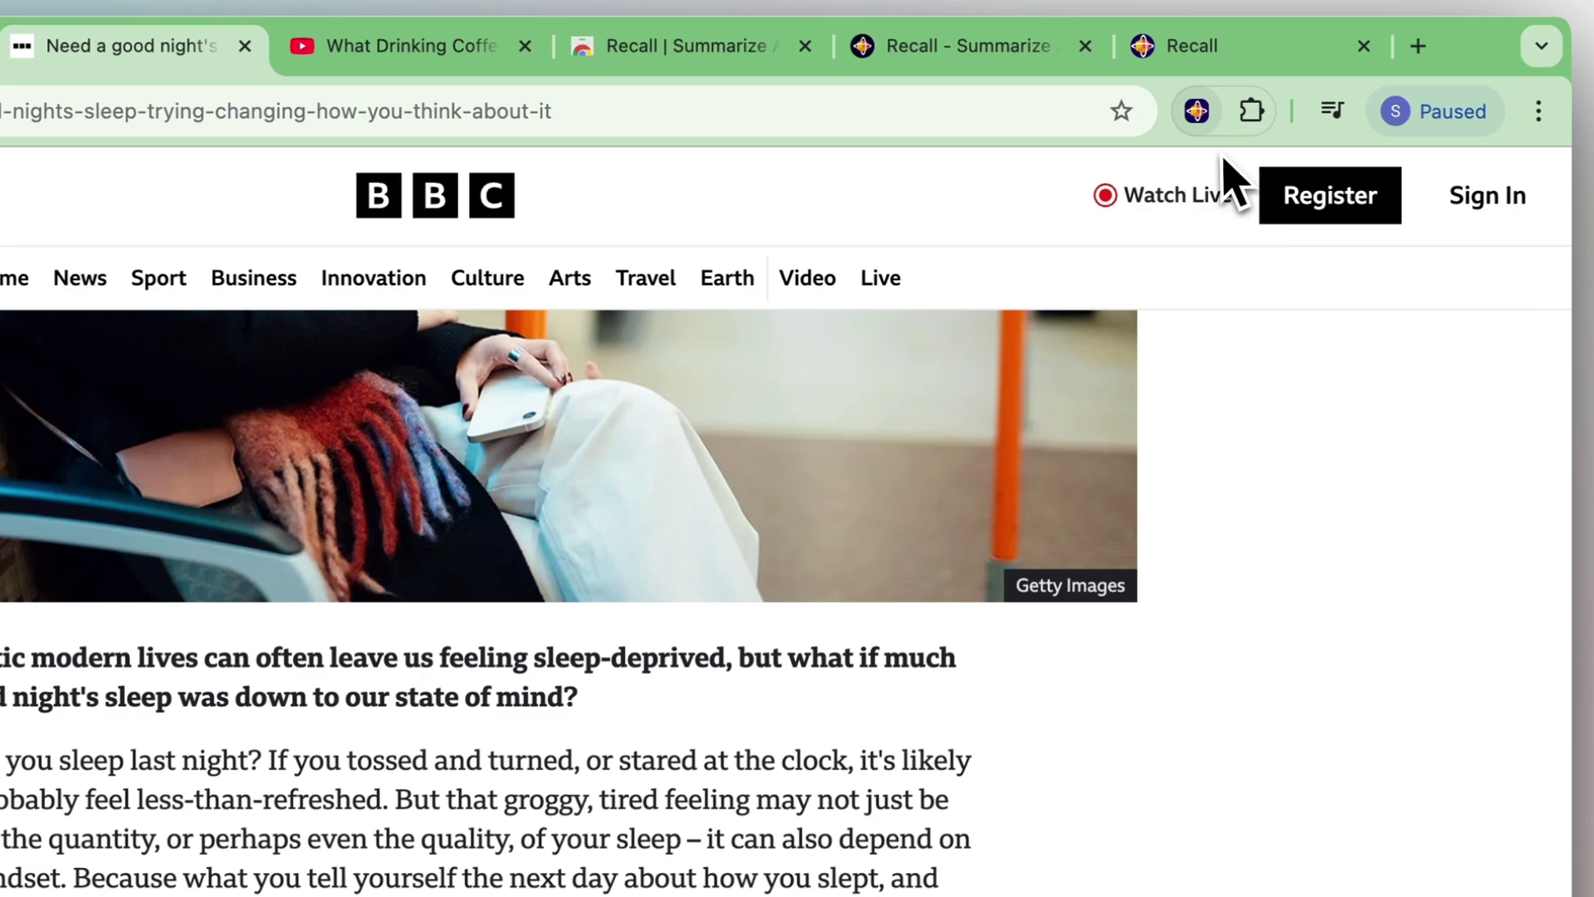
{"action": "left_click", "coordinate": [1196, 111]}
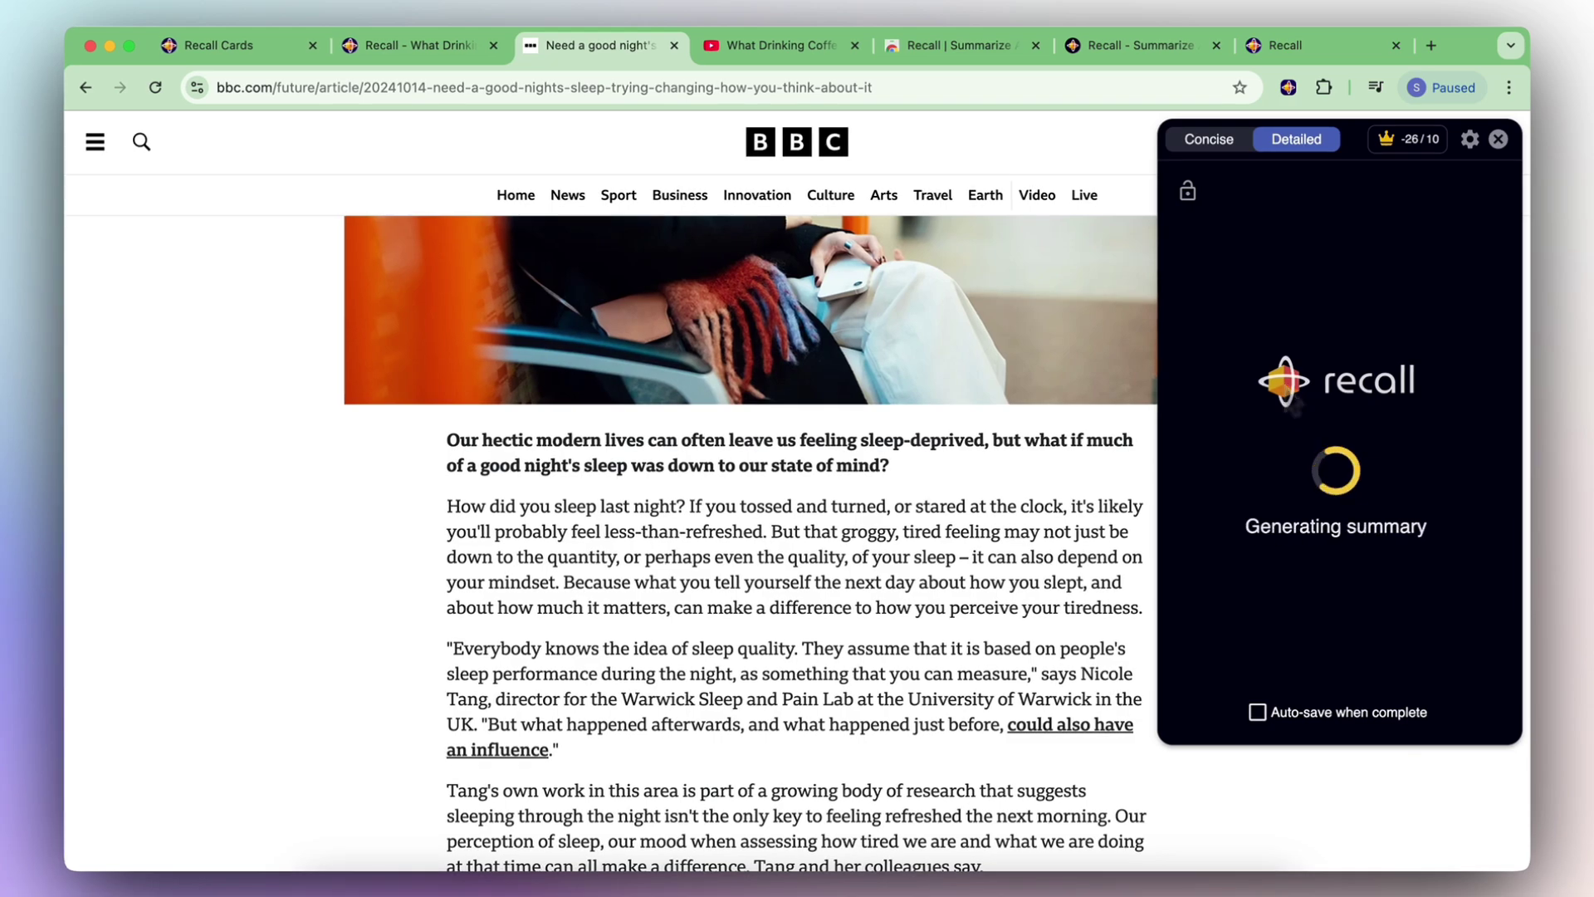
Step: Scroll through the detailed summary down to its Links and back up
{"action": "scroll", "coordinate": [1293, 394], "scroll_direction": "down", "scroll_amount": 5}
{"action": "scroll", "coordinate": [1294, 394], "scroll_direction": "down", "scroll_amount": 3}
{"action": "scroll", "coordinate": [1293, 395], "scroll_direction": "down", "scroll_amount": 5}
{"action": "scroll", "coordinate": [1294, 394], "scroll_direction": "down", "scroll_amount": 5}
{"action": "scroll", "coordinate": [1295, 405], "scroll_direction": "down", "scroll_amount": 3}
{"action": "scroll", "coordinate": [1295, 404], "scroll_direction": "down", "scroll_amount": 4}
{"action": "scroll", "coordinate": [1295, 404], "scroll_direction": "down", "scroll_amount": 5}
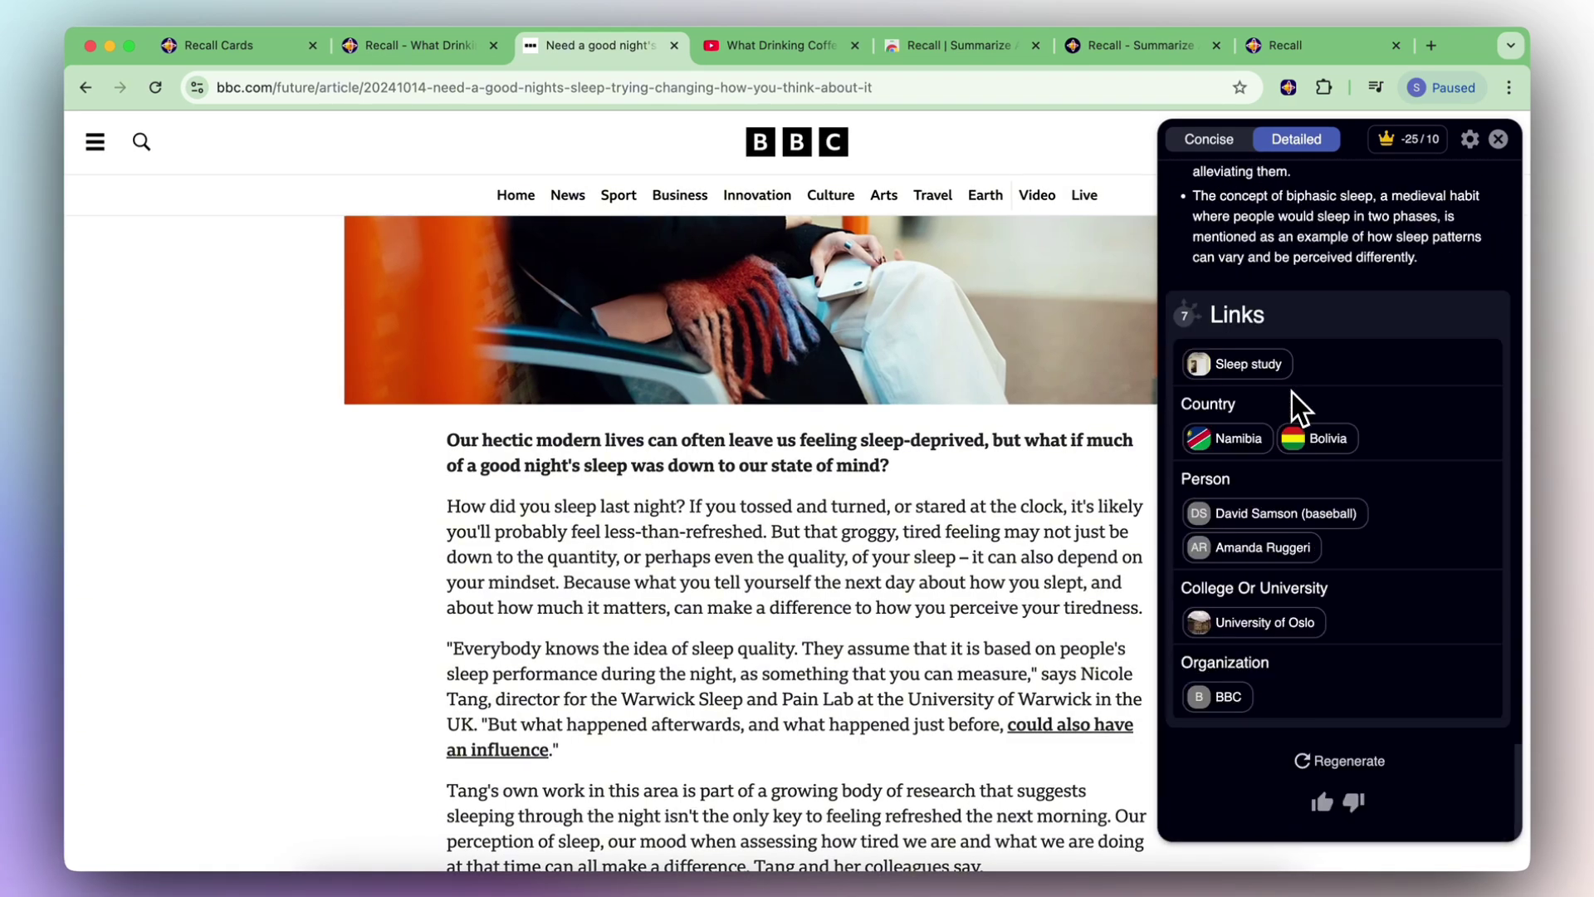
{"action": "scroll", "coordinate": [1275, 436], "scroll_direction": "up", "scroll_amount": 5}
{"action": "scroll", "coordinate": [1271, 437], "scroll_direction": "up", "scroll_amount": 5}
{"action": "scroll", "coordinate": [1266, 438], "scroll_direction": "up", "scroll_amount": 5}
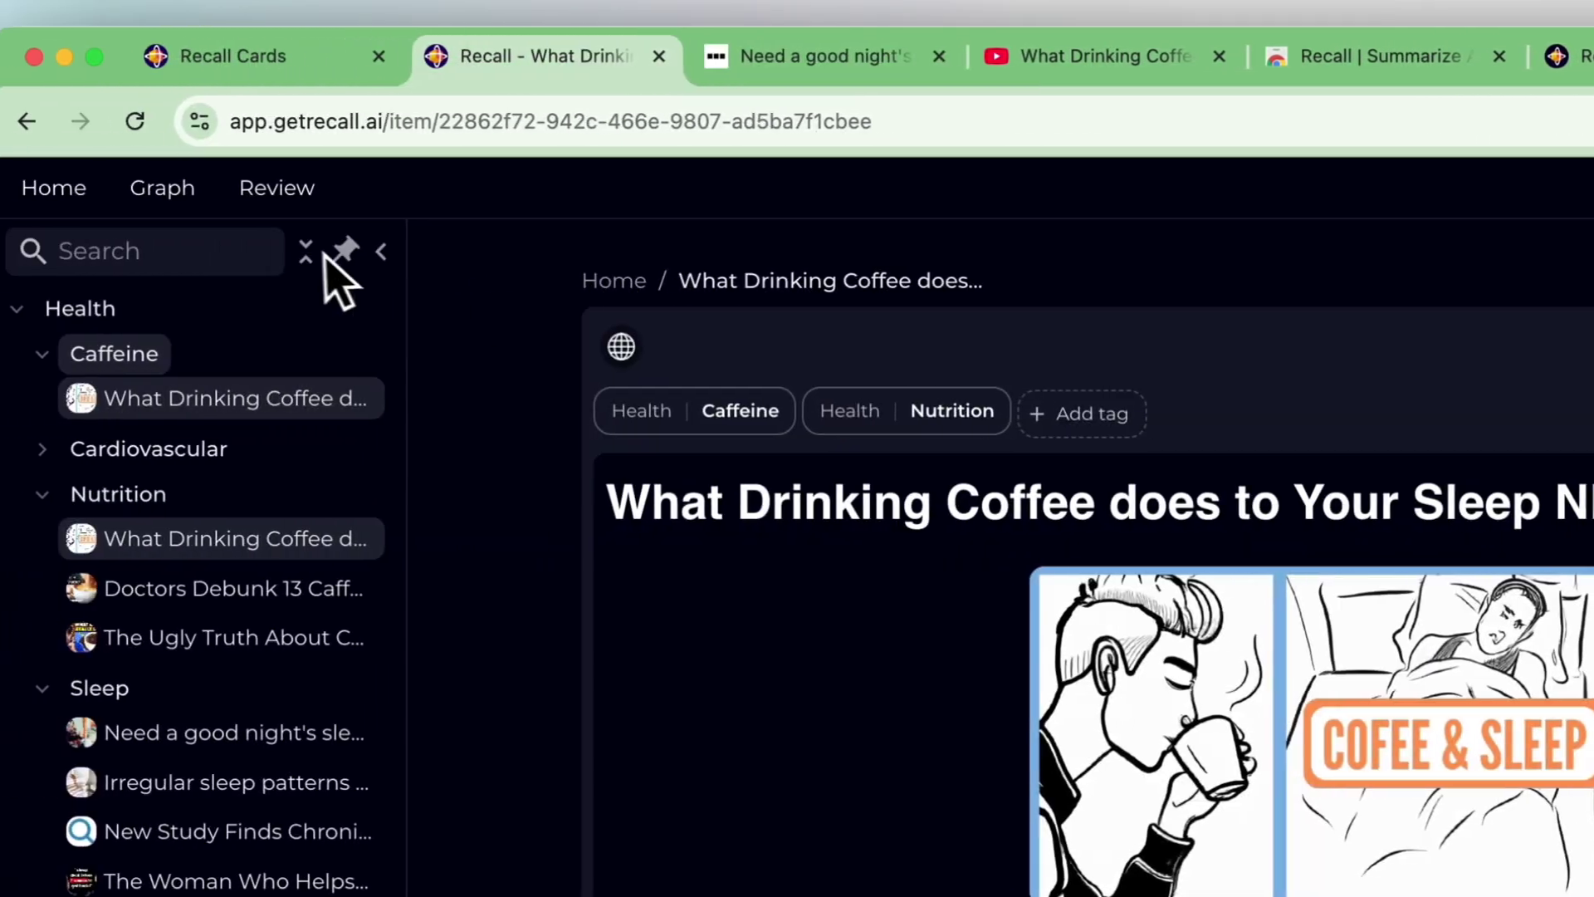
Step: Clear the Caffeine tag filter on Home and open the good night's sleep article
{"action": "left_click", "coordinate": [85, 192]}
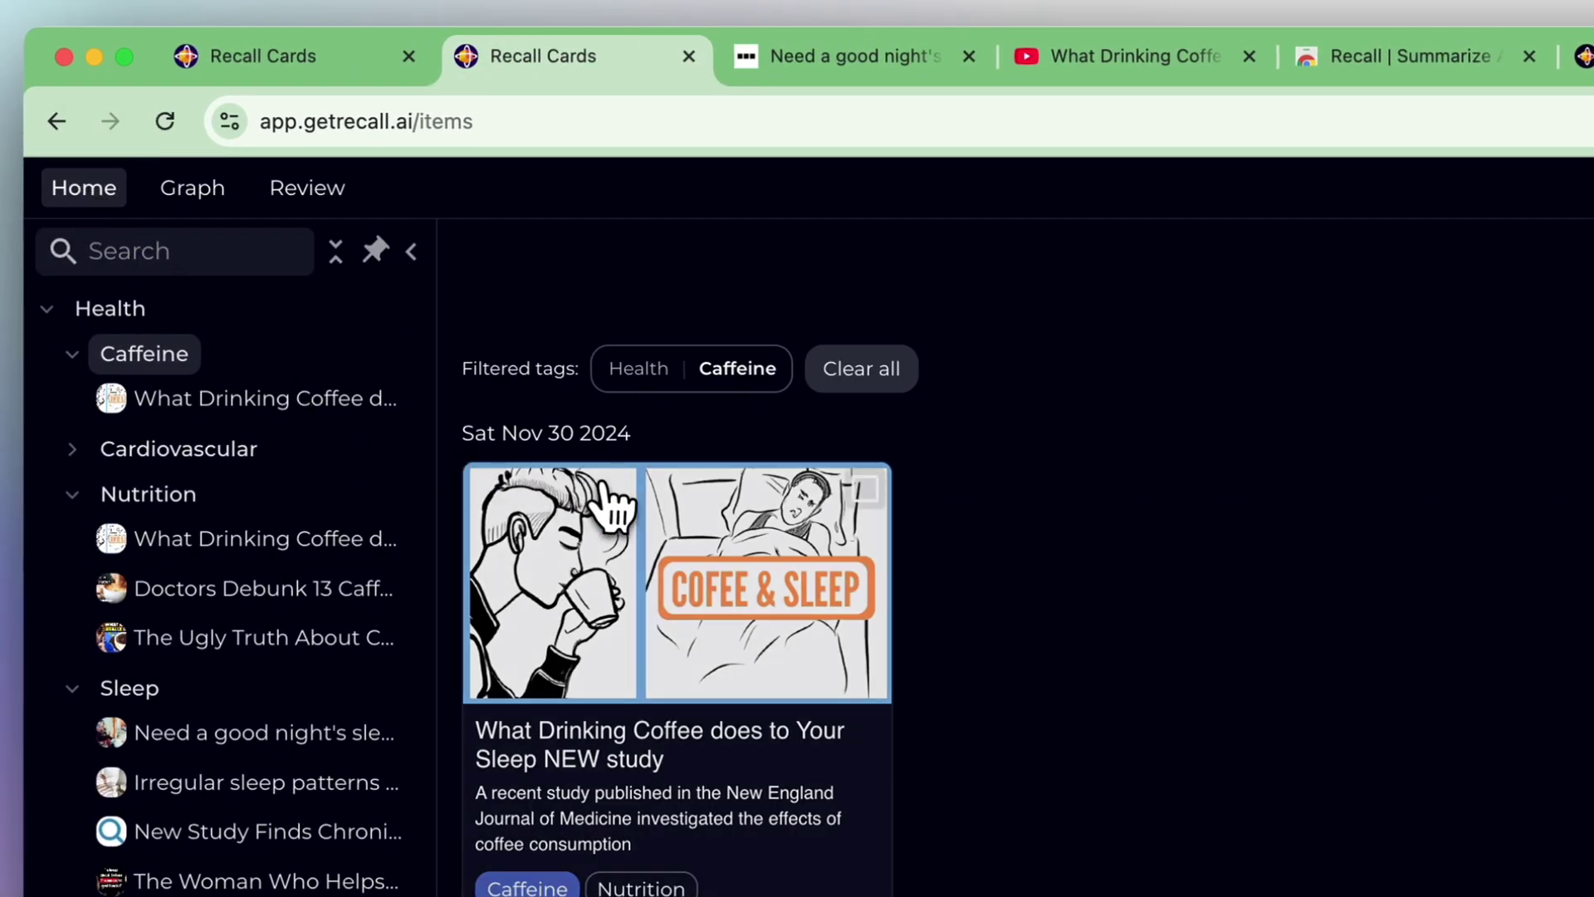
{"action": "left_click", "coordinate": [855, 374]}
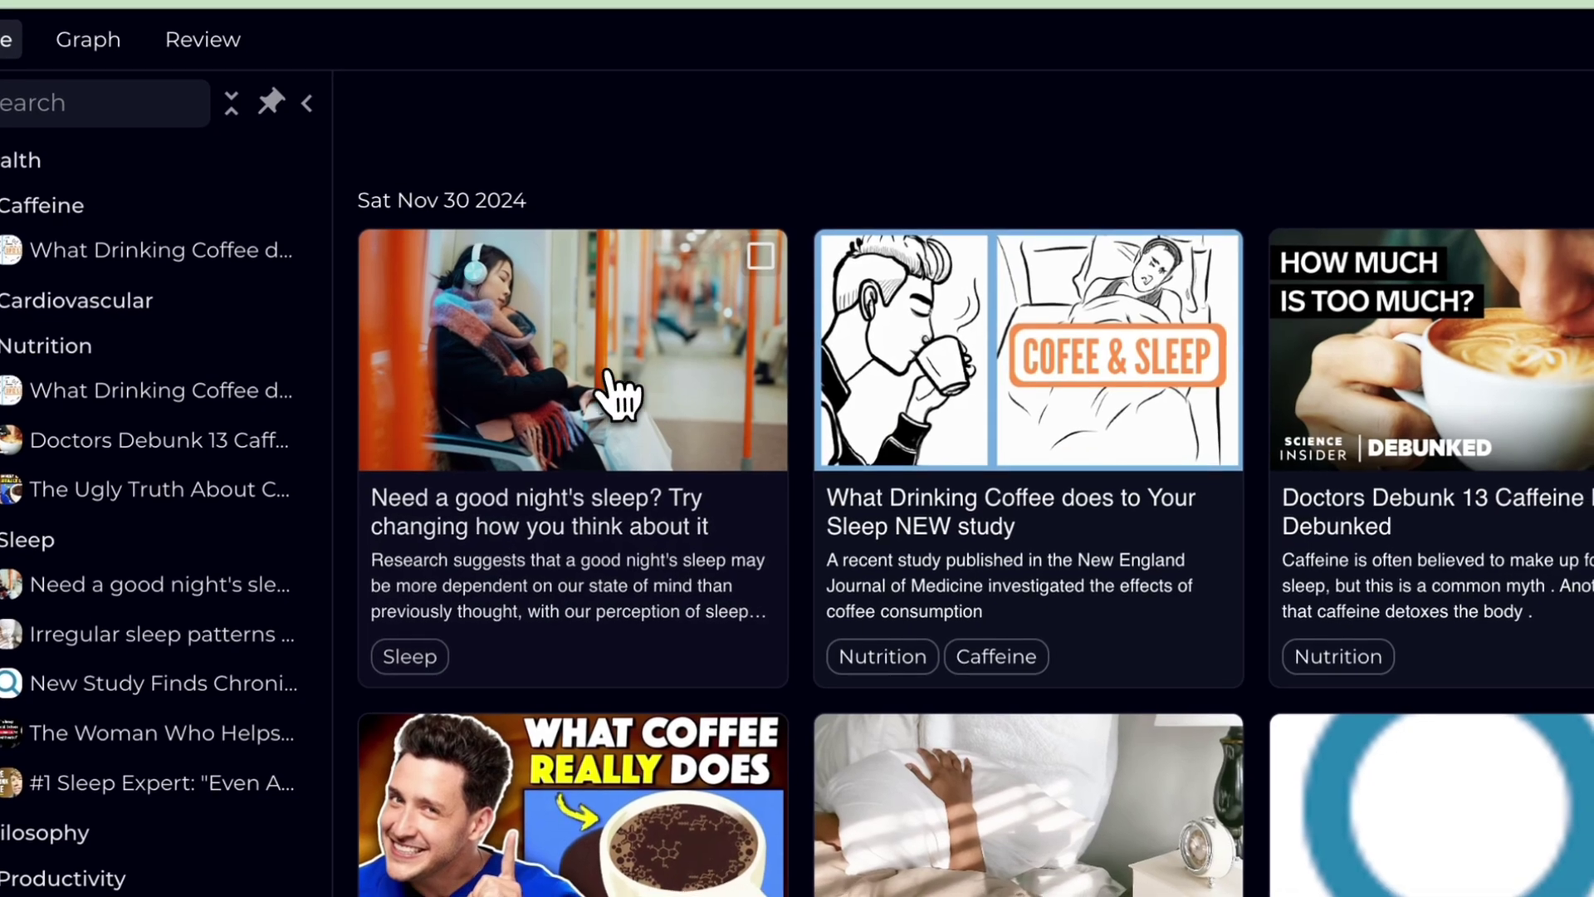
{"action": "left_click", "coordinate": [629, 538]}
{"action": "scroll", "coordinate": [726, 622], "scroll_direction": "down", "scroll_amount": 5}
{"action": "scroll", "coordinate": [715, 604], "scroll_direction": "down", "scroll_amount": 2}
{"action": "scroll", "coordinate": [719, 598], "scroll_direction": "down", "scroll_amount": 5}
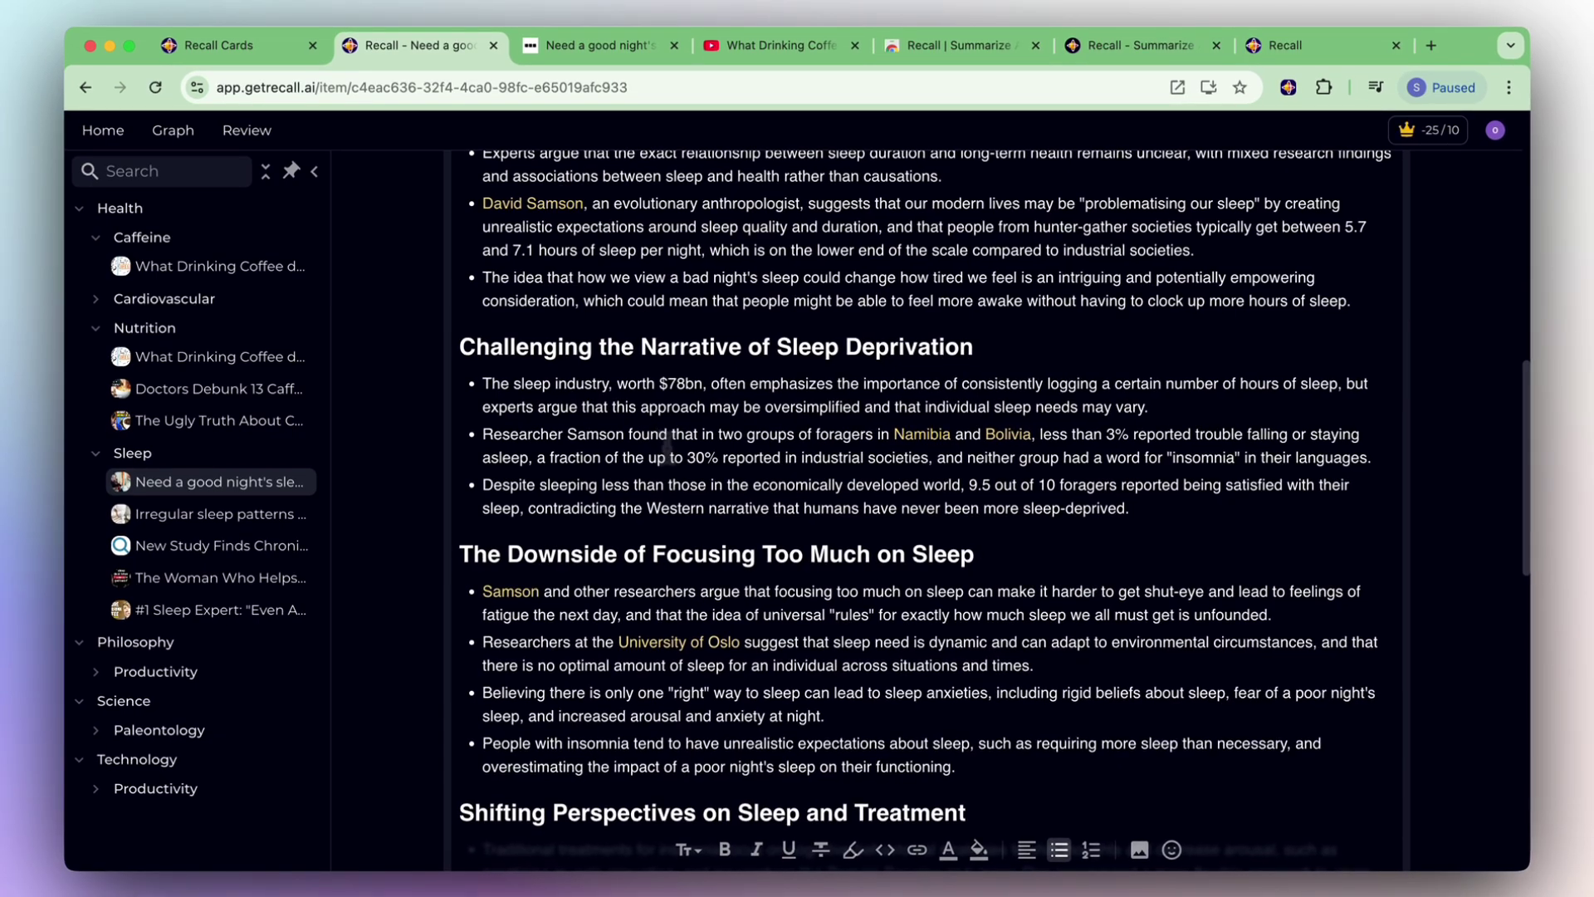
{"action": "scroll", "coordinate": [666, 446], "scroll_direction": "down", "scroll_amount": 4}
{"action": "scroll", "coordinate": [667, 448], "scroll_direction": "down", "scroll_amount": 2}
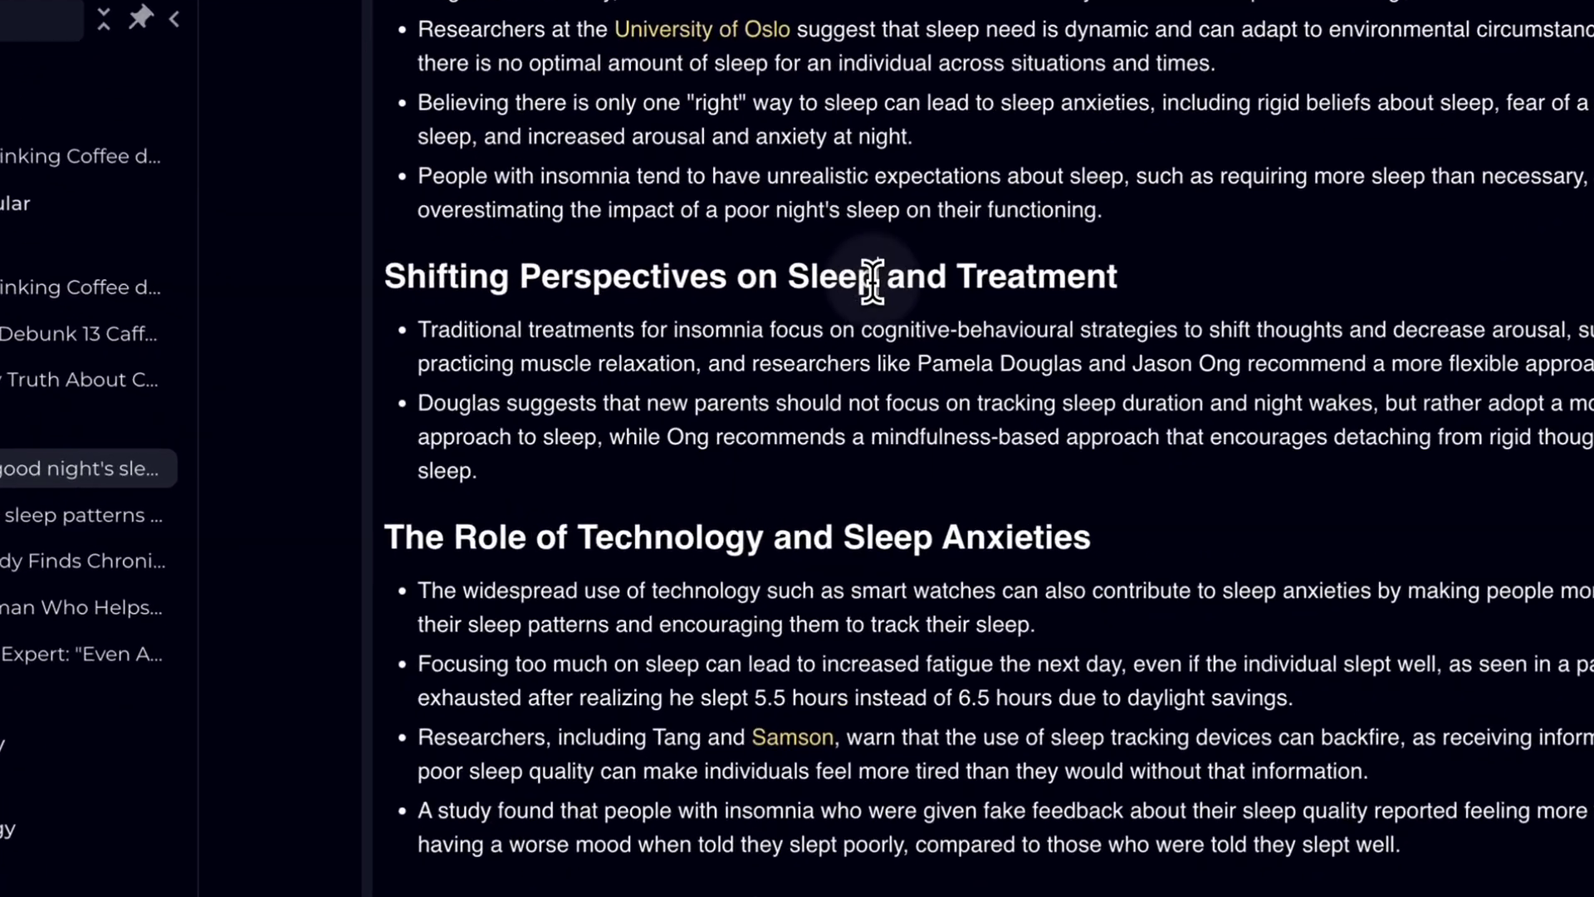
Step: Link the word Sleep in the article's heading to the Sleep card
{"action": "double_click", "coordinate": [788, 350]}
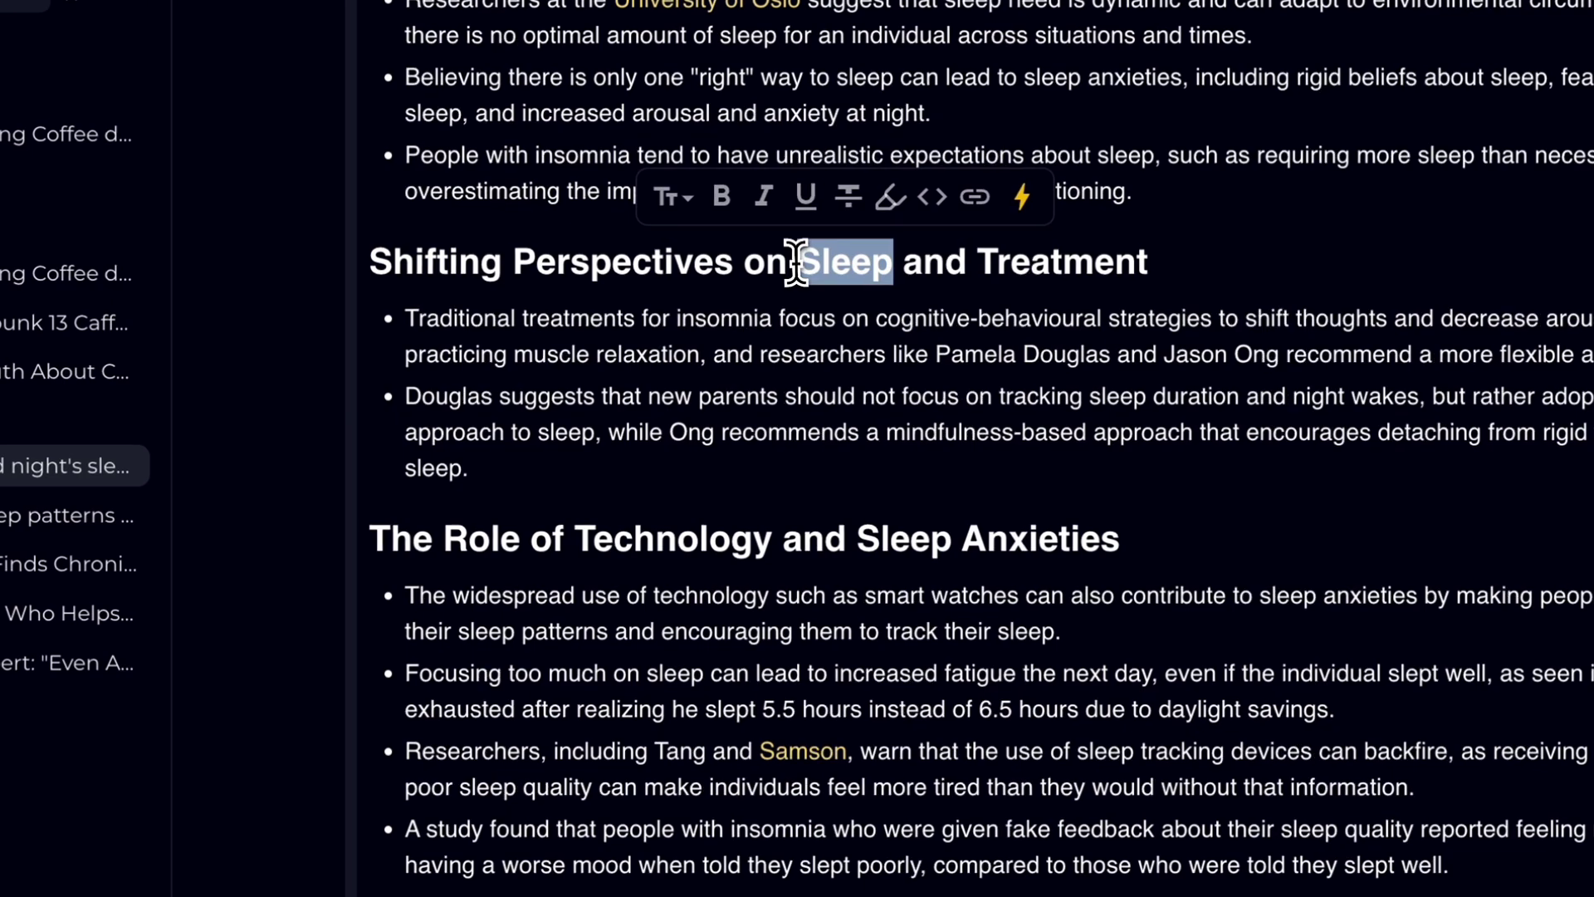
{"action": "left_click", "coordinate": [873, 311]}
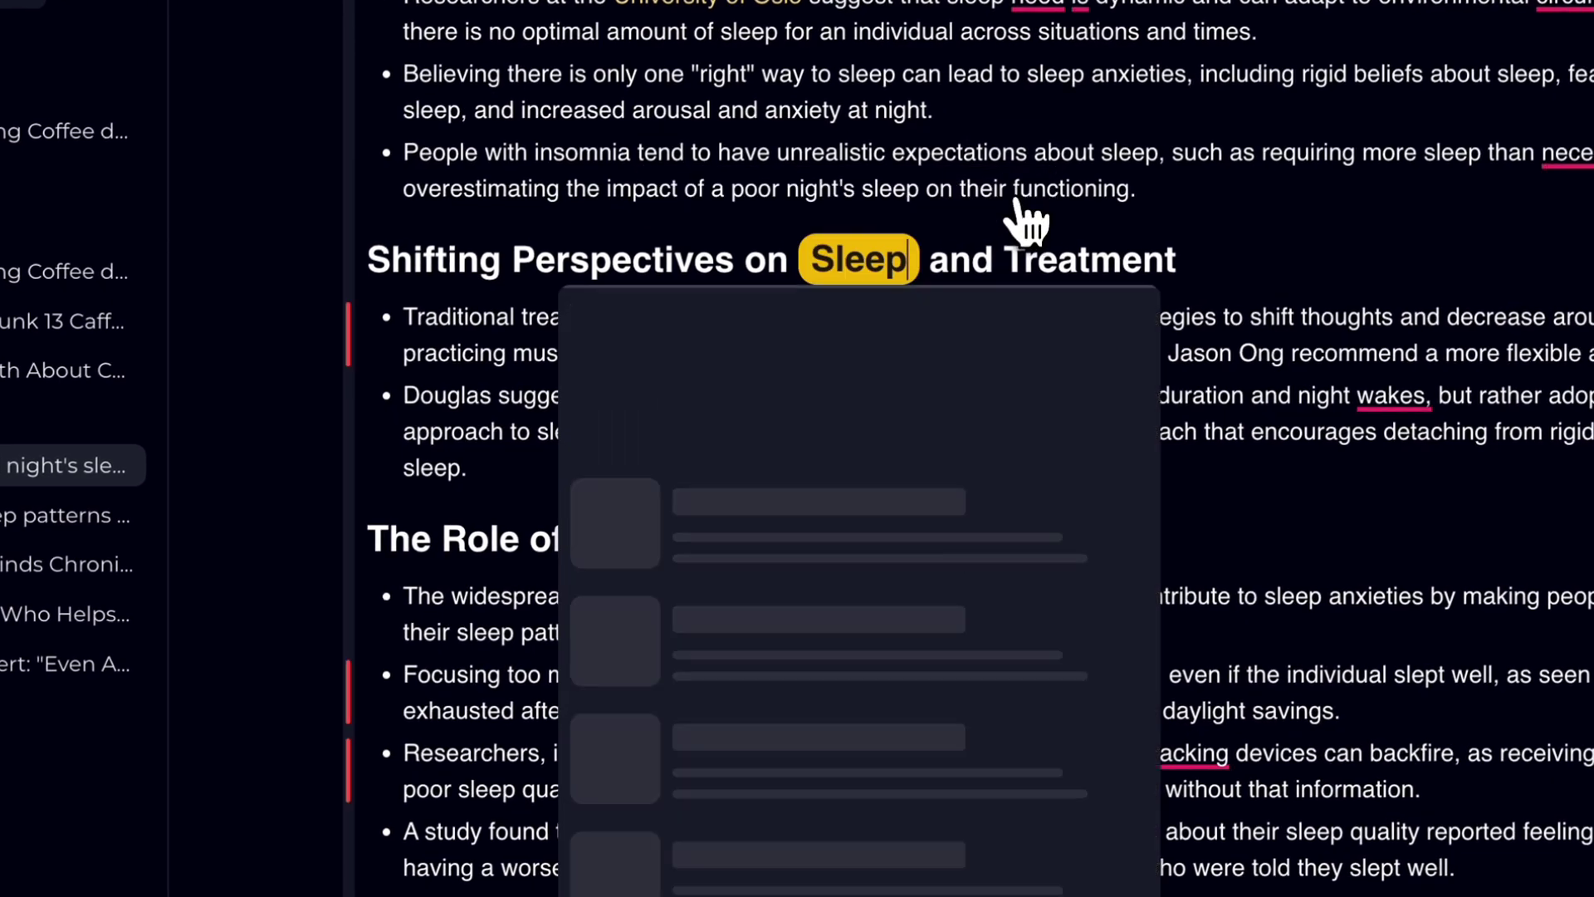
{"action": "left_click", "coordinate": [936, 390]}
{"action": "scroll", "coordinate": [955, 498], "scroll_direction": "down", "scroll_amount": 2}
{"action": "scroll", "coordinate": [988, 573], "scroll_direction": "down", "scroll_amount": 5}
{"action": "scroll", "coordinate": [988, 579], "scroll_direction": "down", "scroll_amount": 4}
{"action": "scroll", "coordinate": [988, 581], "scroll_direction": "up", "scroll_amount": 1}
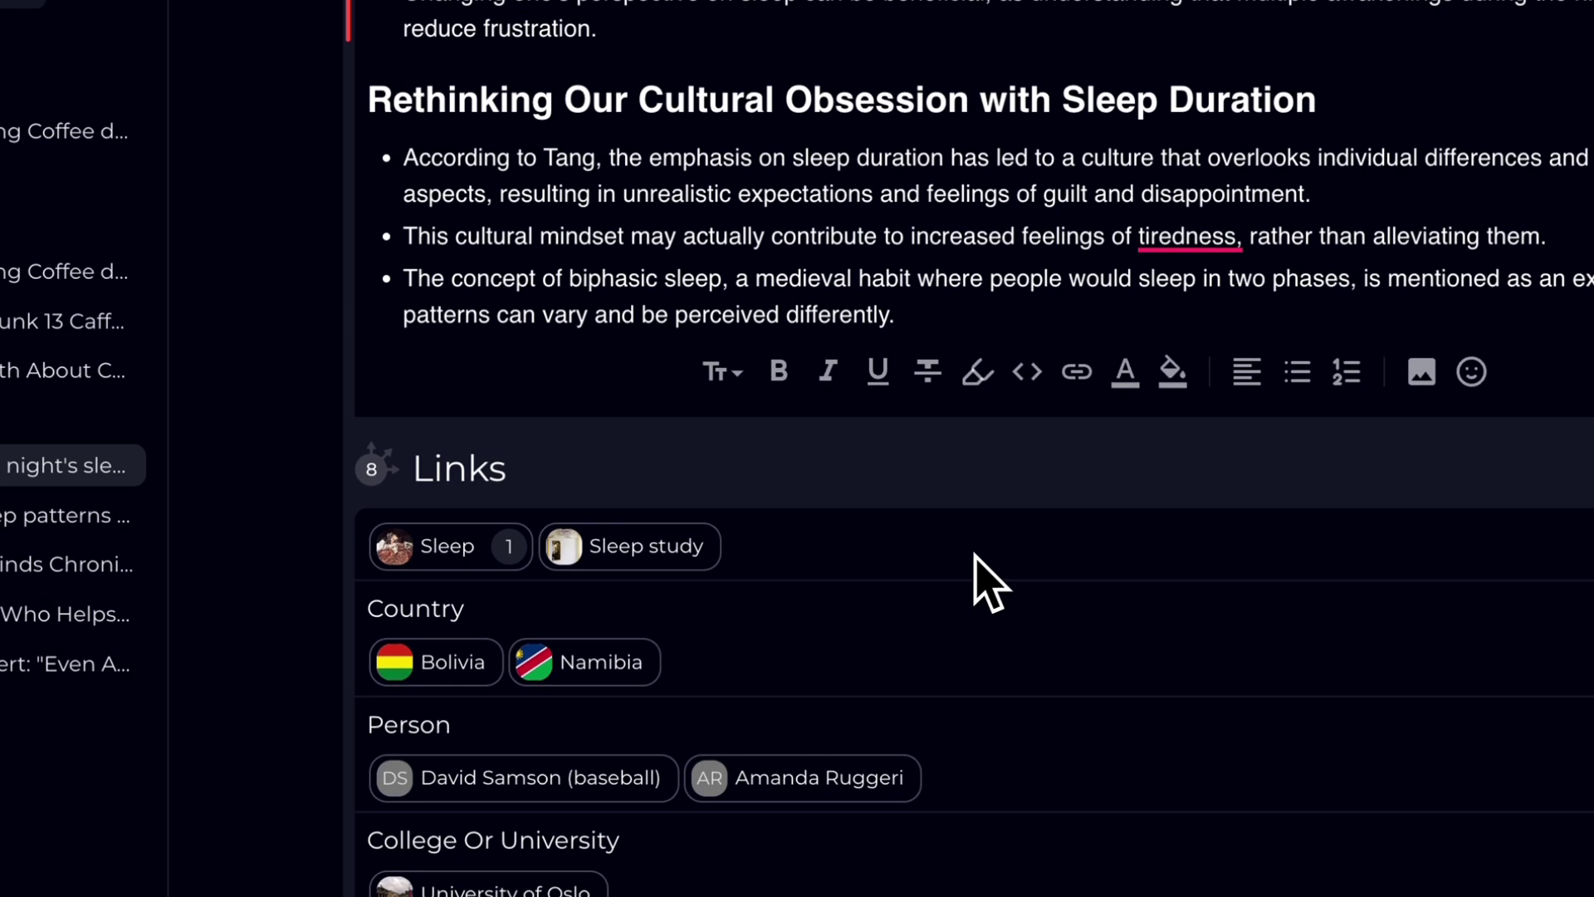
Step: Open the Sleep card and follow its backlink to the irregular sleep patterns article
{"action": "left_click", "coordinate": [453, 553]}
{"action": "scroll", "coordinate": [444, 580], "scroll_direction": "down", "scroll_amount": 3}
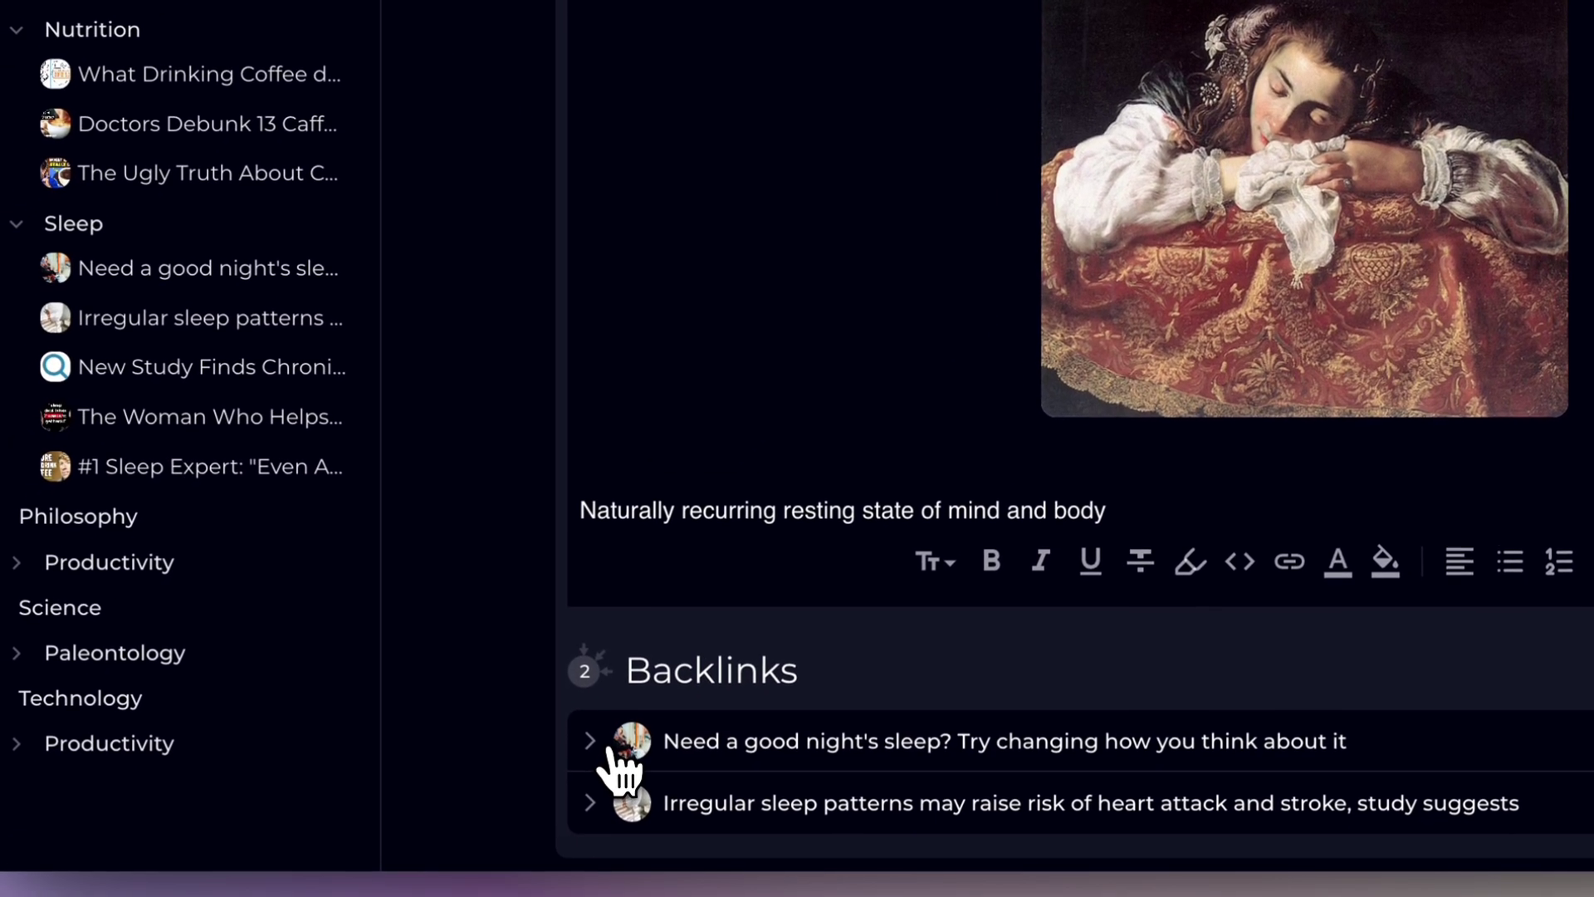
{"action": "left_click", "coordinate": [615, 804]}
{"action": "scroll", "coordinate": [614, 810], "scroll_direction": "down", "scroll_amount": 2}
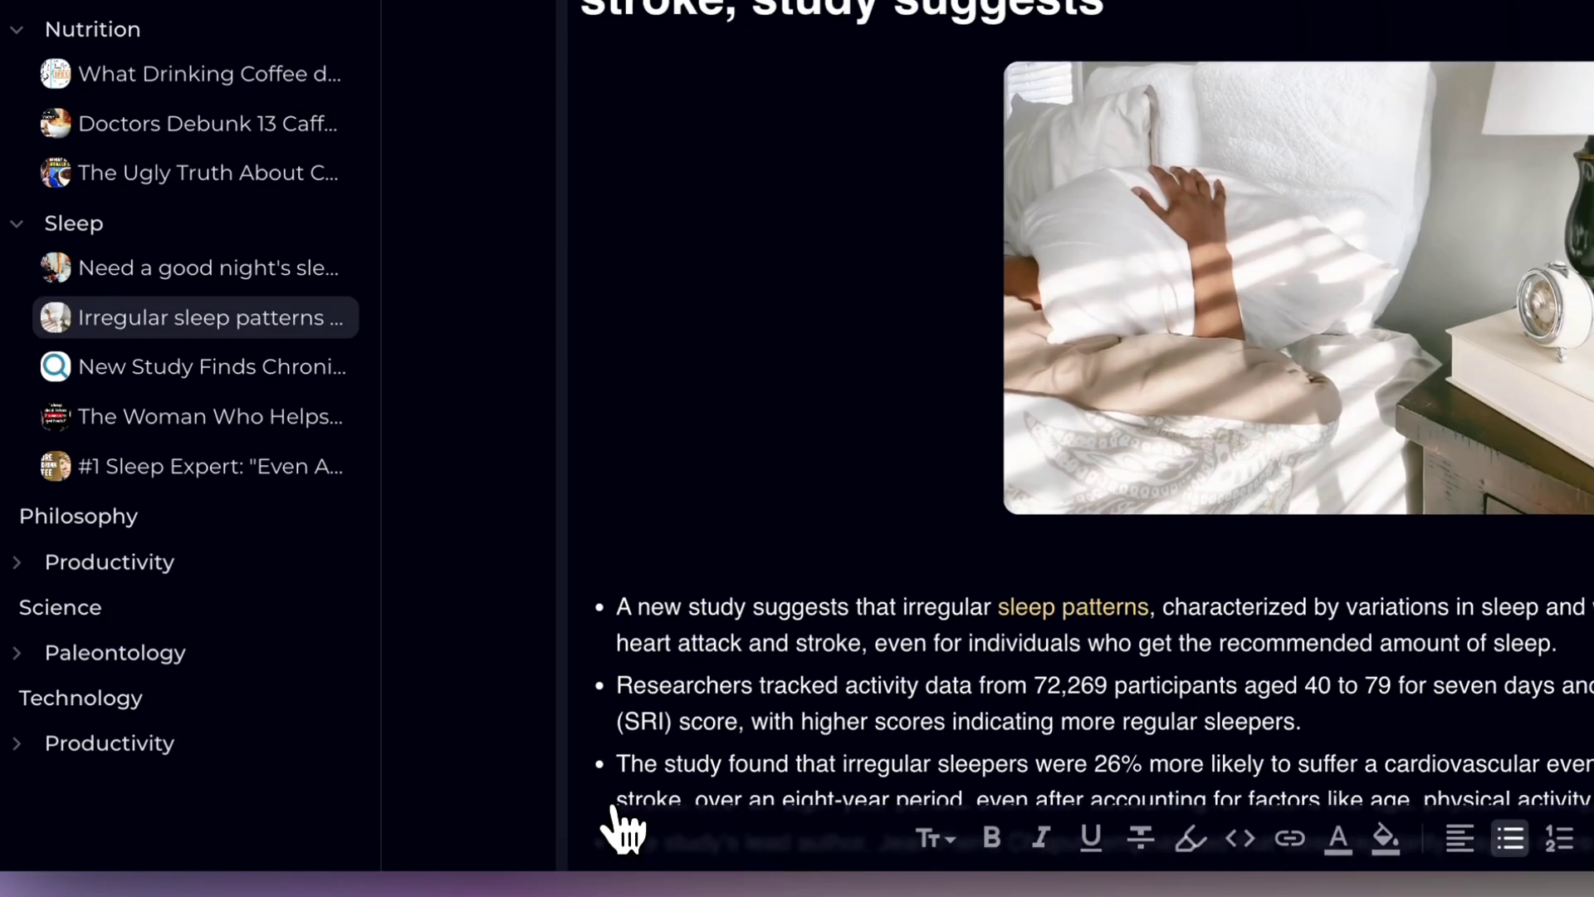
{"action": "scroll", "coordinate": [623, 830], "scroll_direction": "down", "scroll_amount": 5}
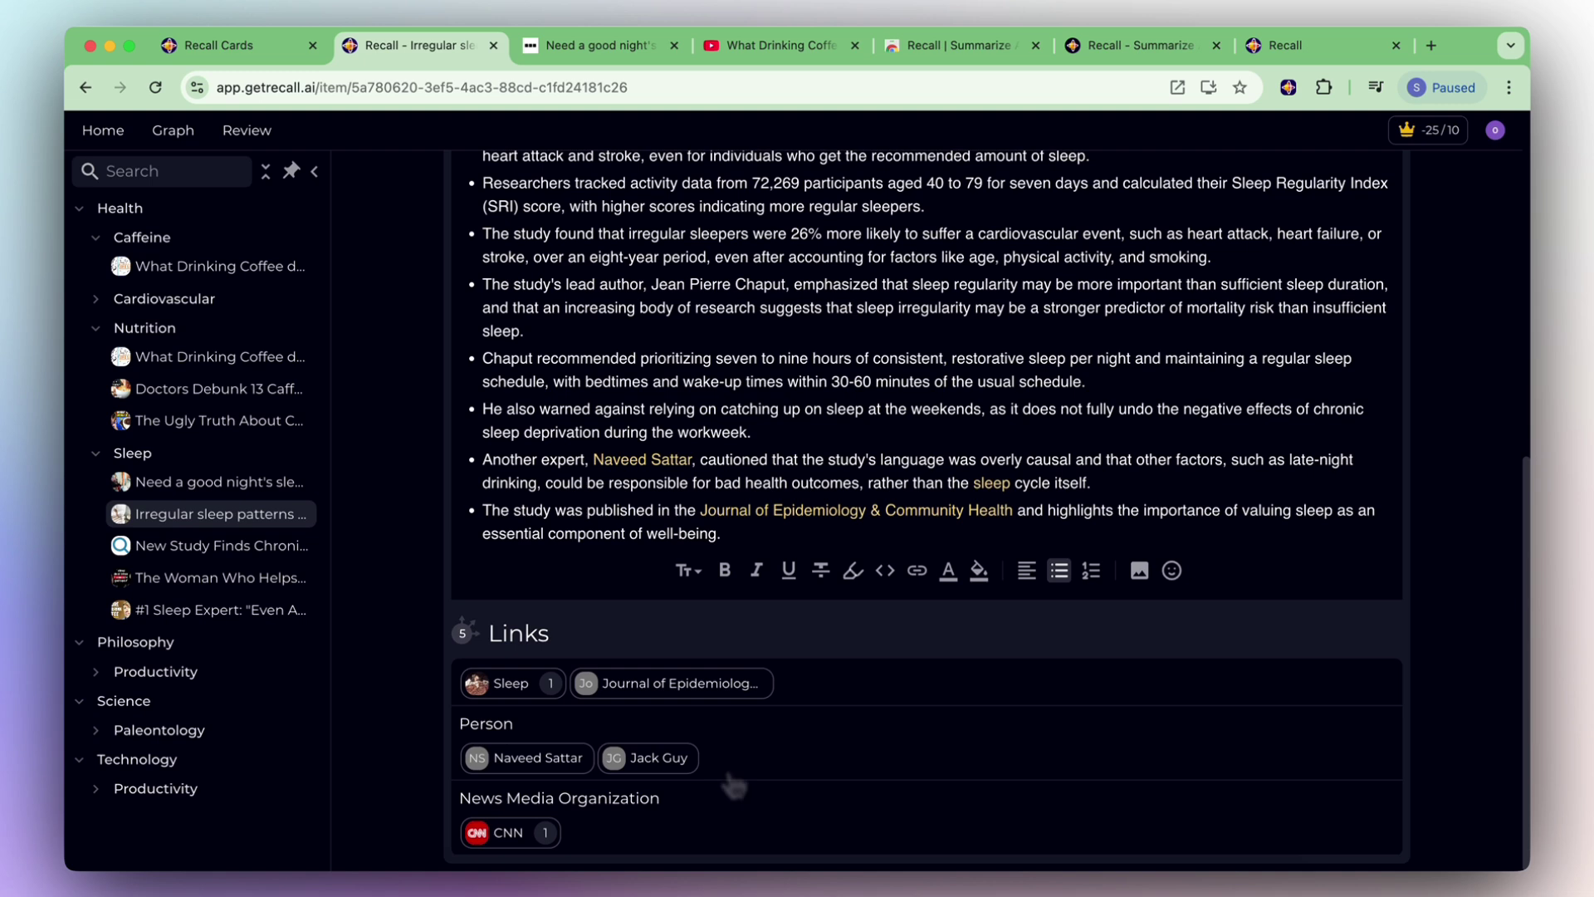
{"action": "scroll", "coordinate": [612, 541], "scroll_direction": "up", "scroll_amount": 15}
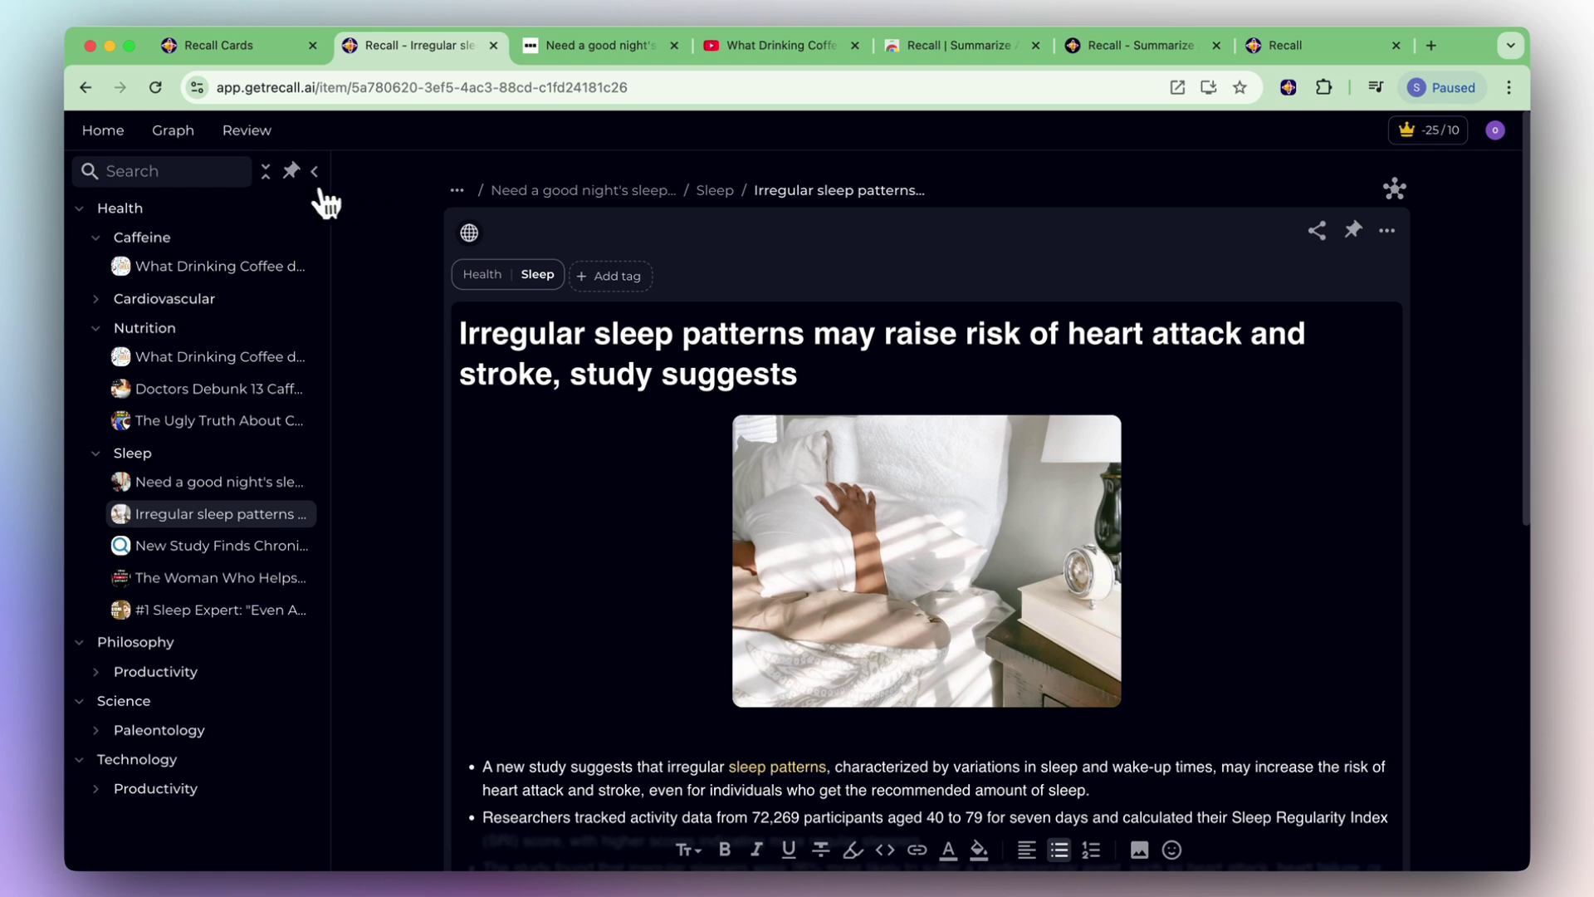
Step: From Home, choose Empty Card in the New menu to get a blank note editor
{"action": "left_click", "coordinate": [120, 149]}
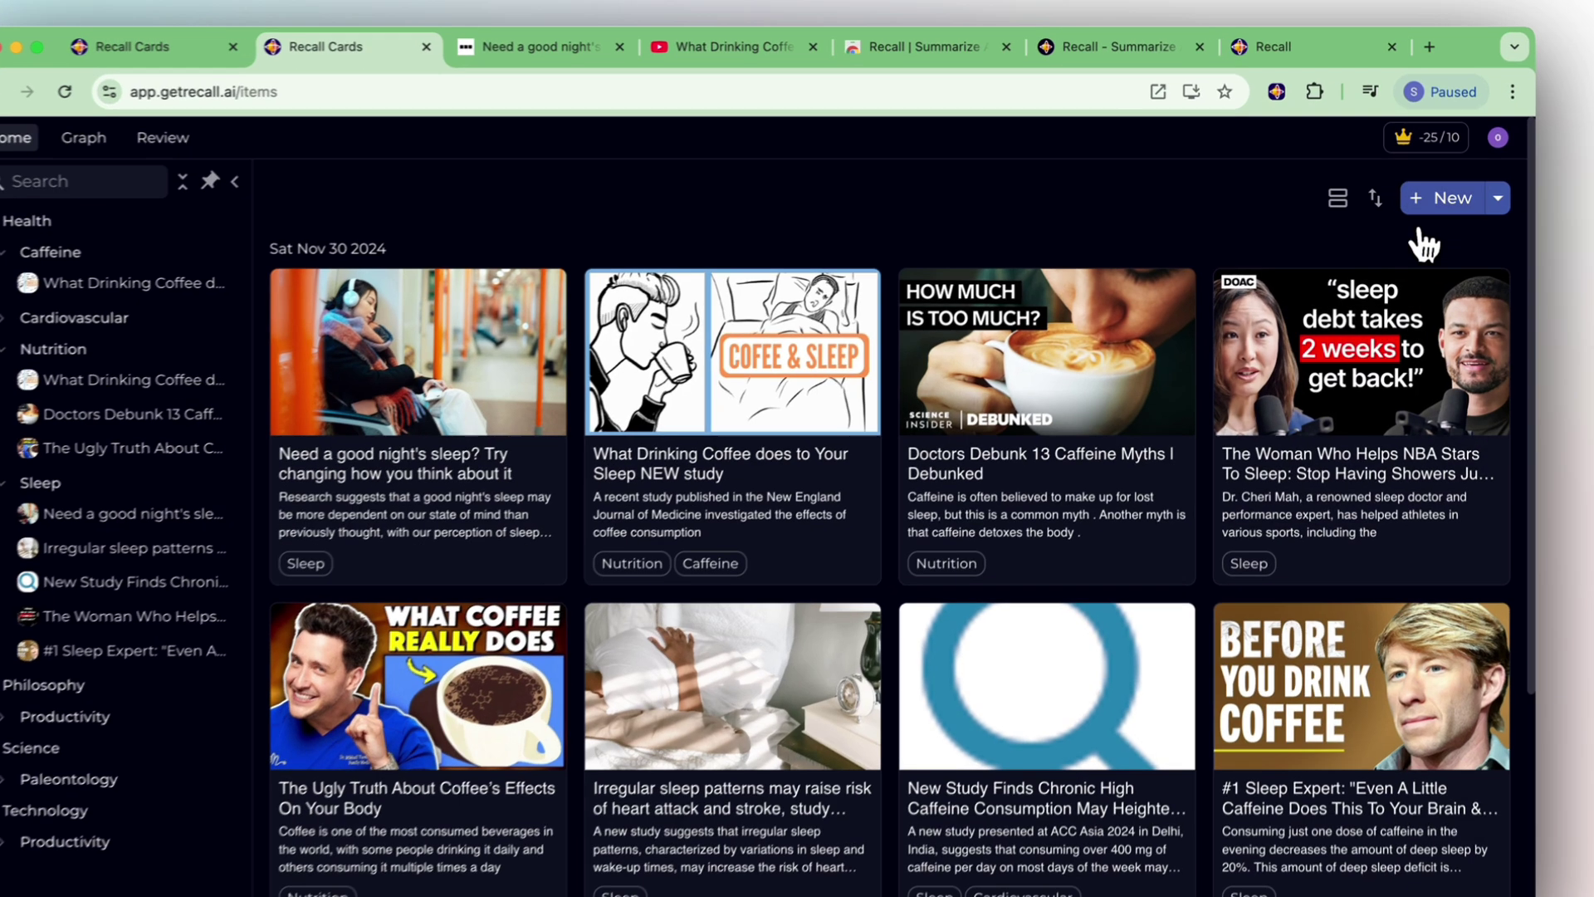
{"action": "left_click", "coordinate": [1495, 186]}
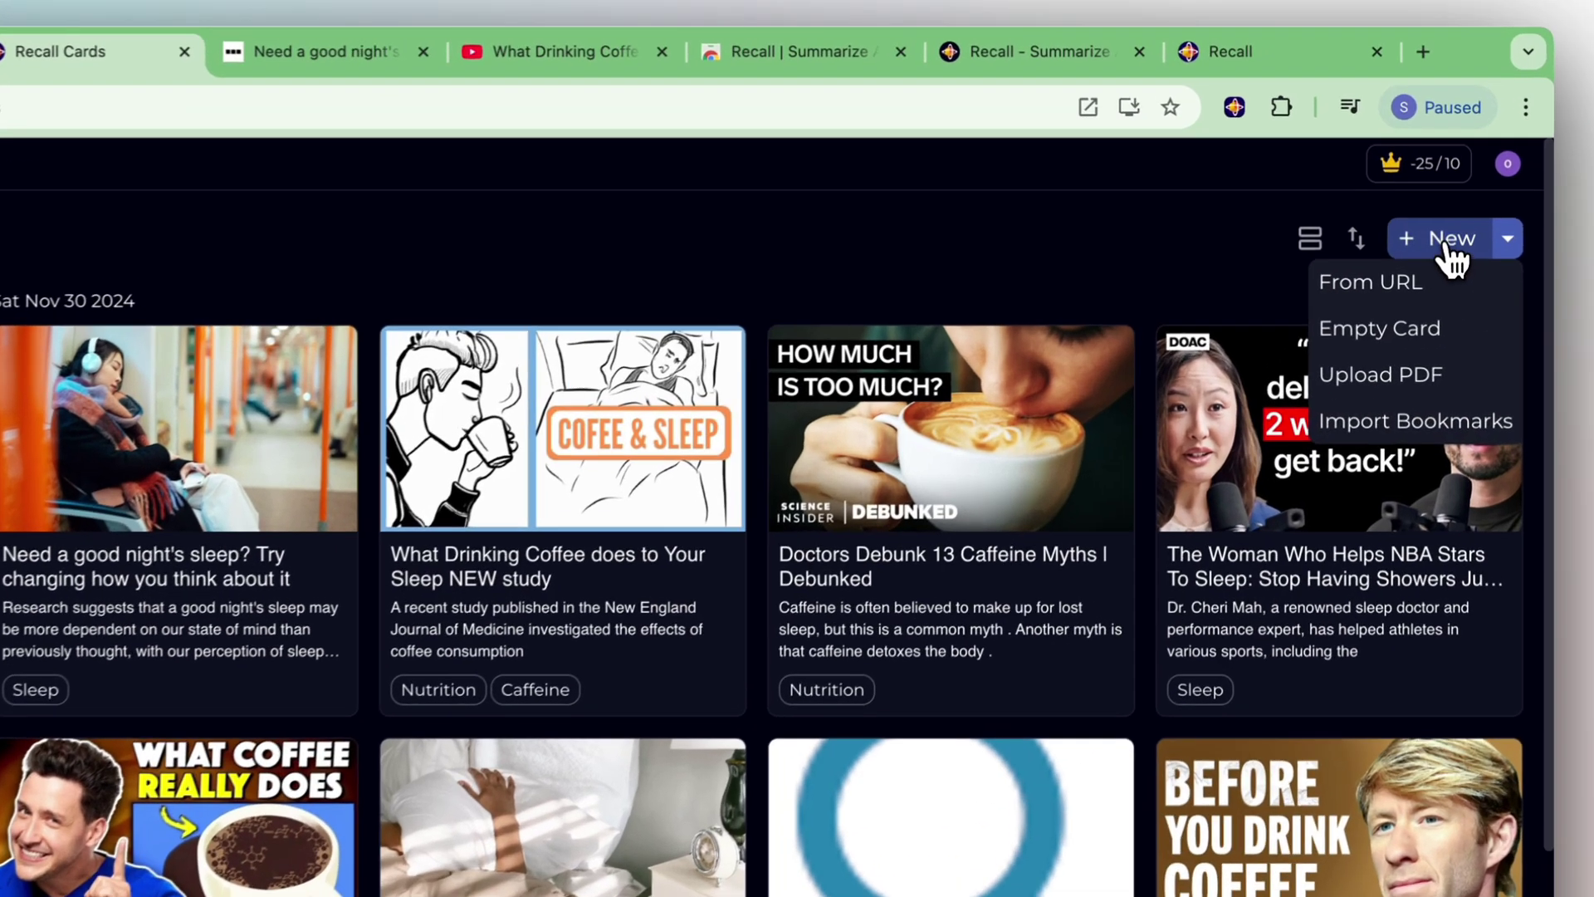
{"action": "left_click", "coordinate": [1444, 187]}
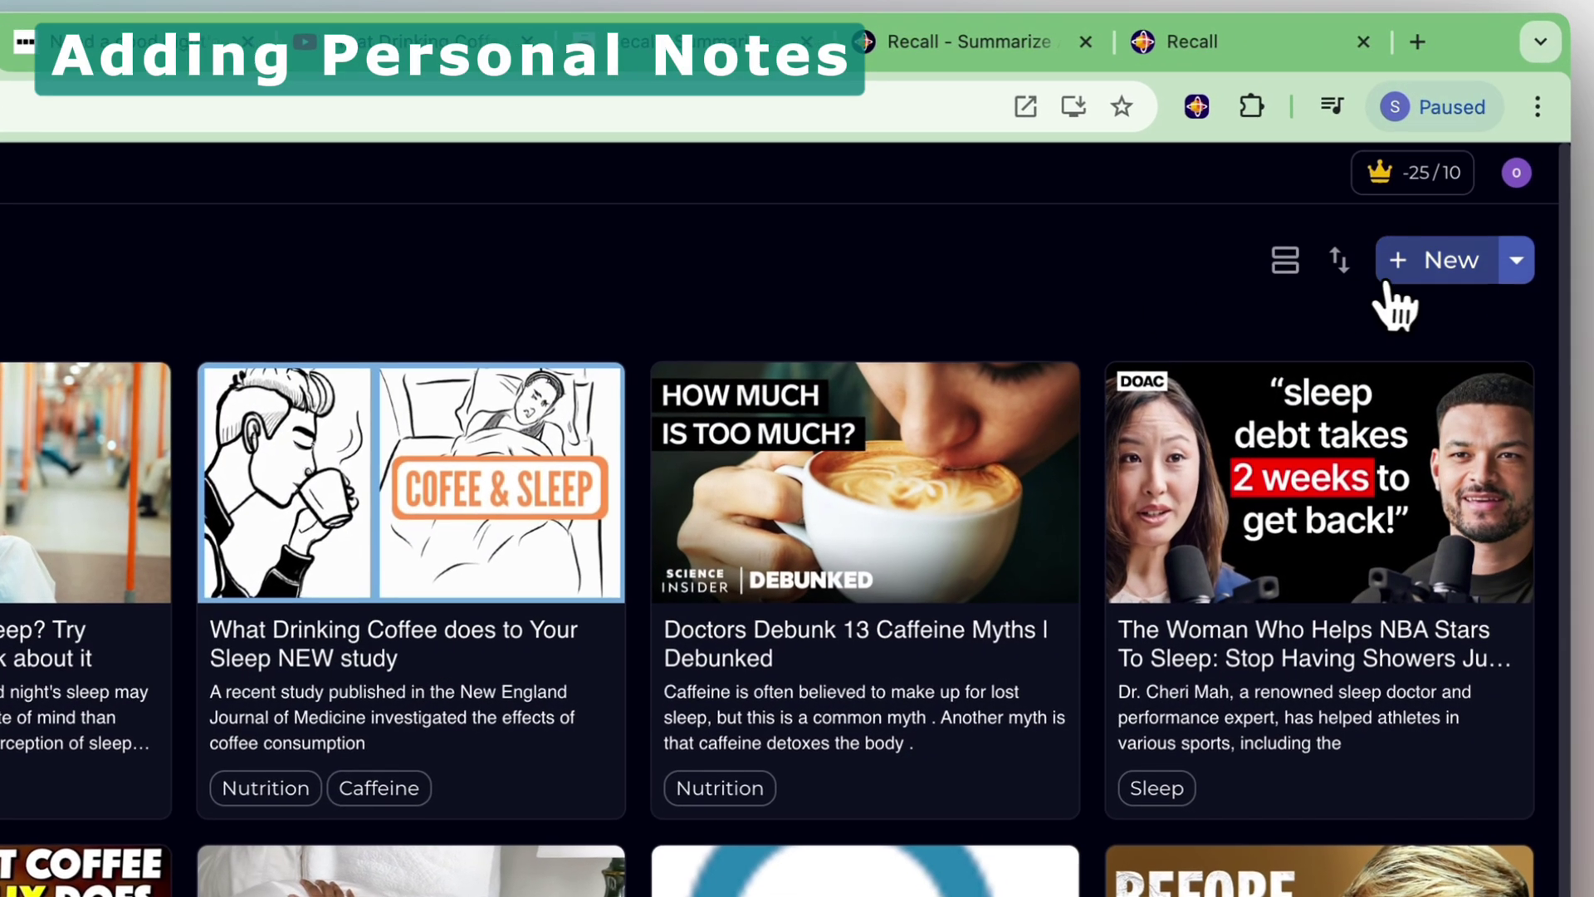
{"action": "left_click", "coordinate": [1516, 261]}
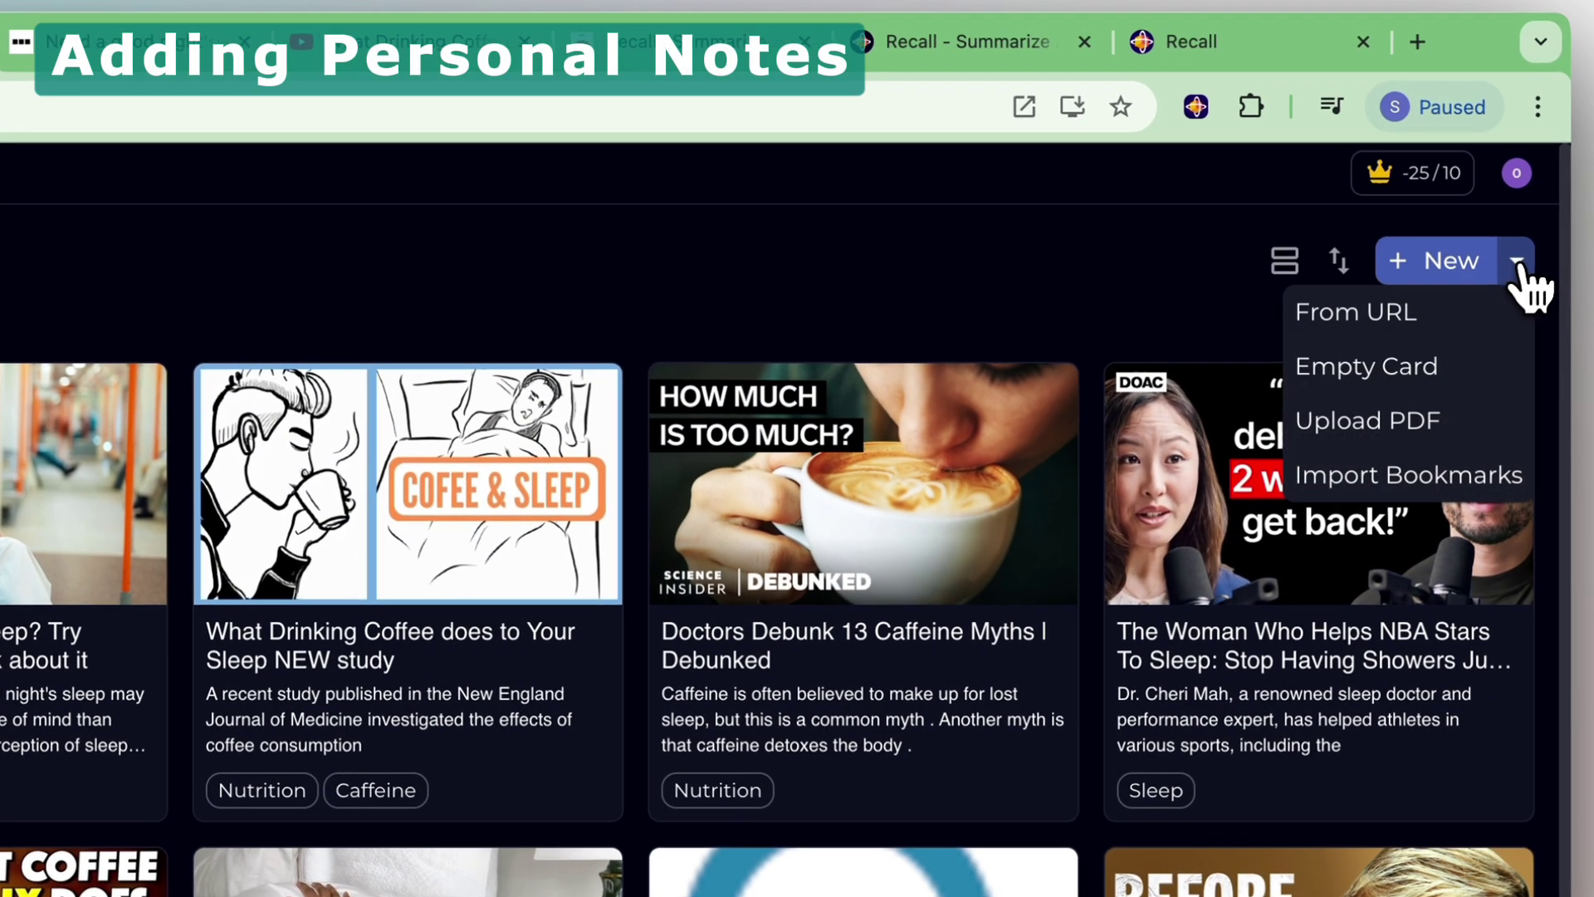
{"action": "left_click", "coordinate": [1396, 378]}
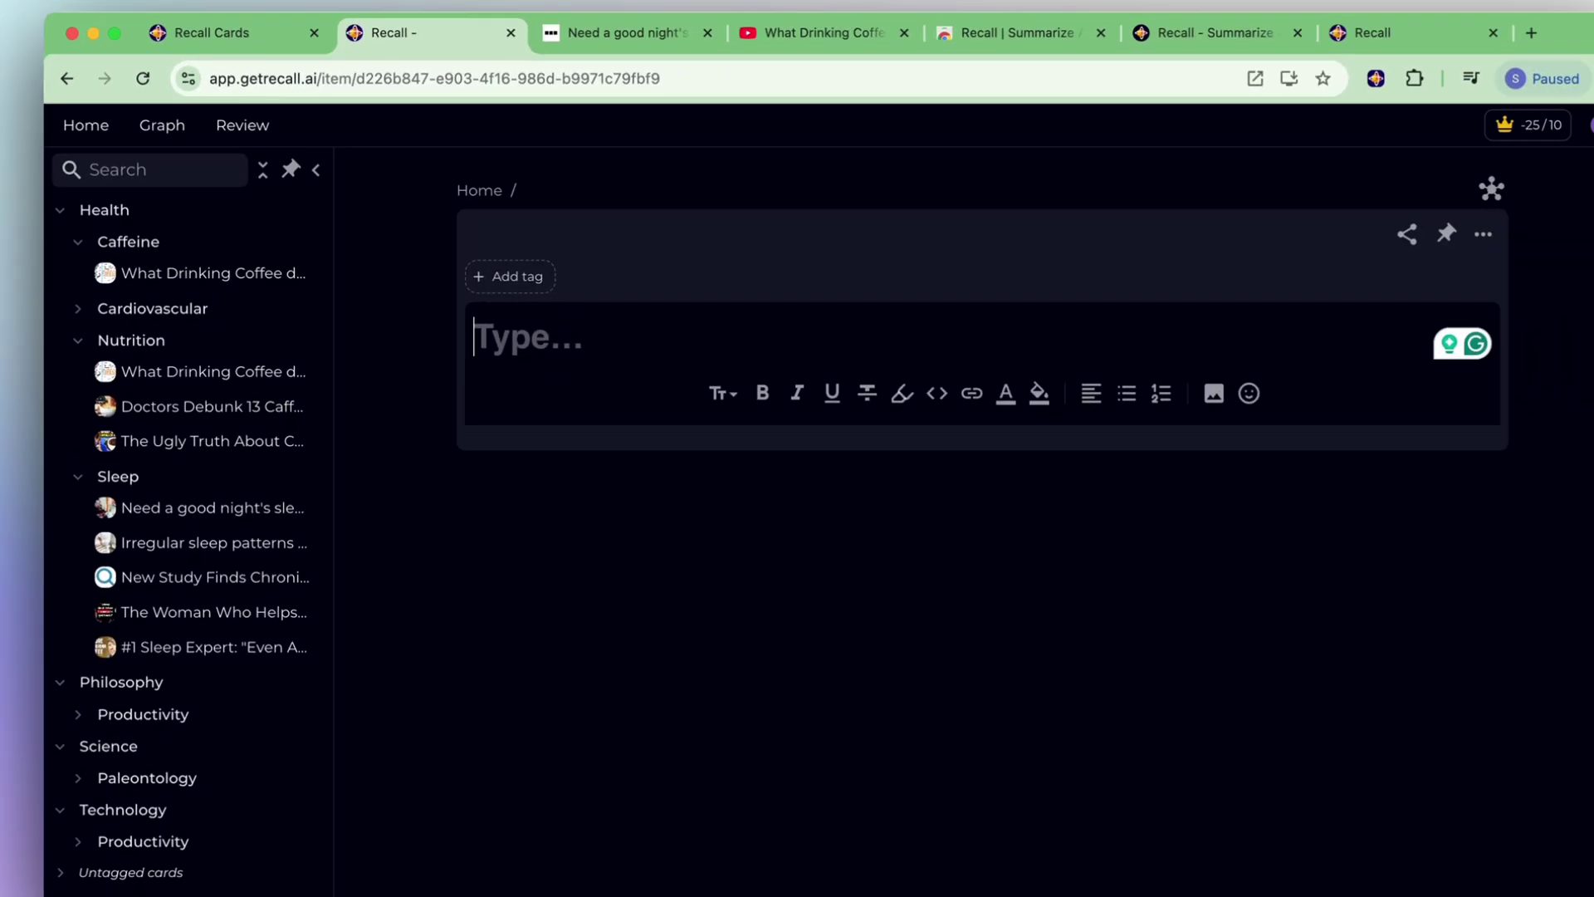
Step: Write a note titled 'Thoughts about Caffeine' with a [[Caffeine]] link to the Caffeine card
{"action": "type", "text": "Thoughts about Caffeine"}
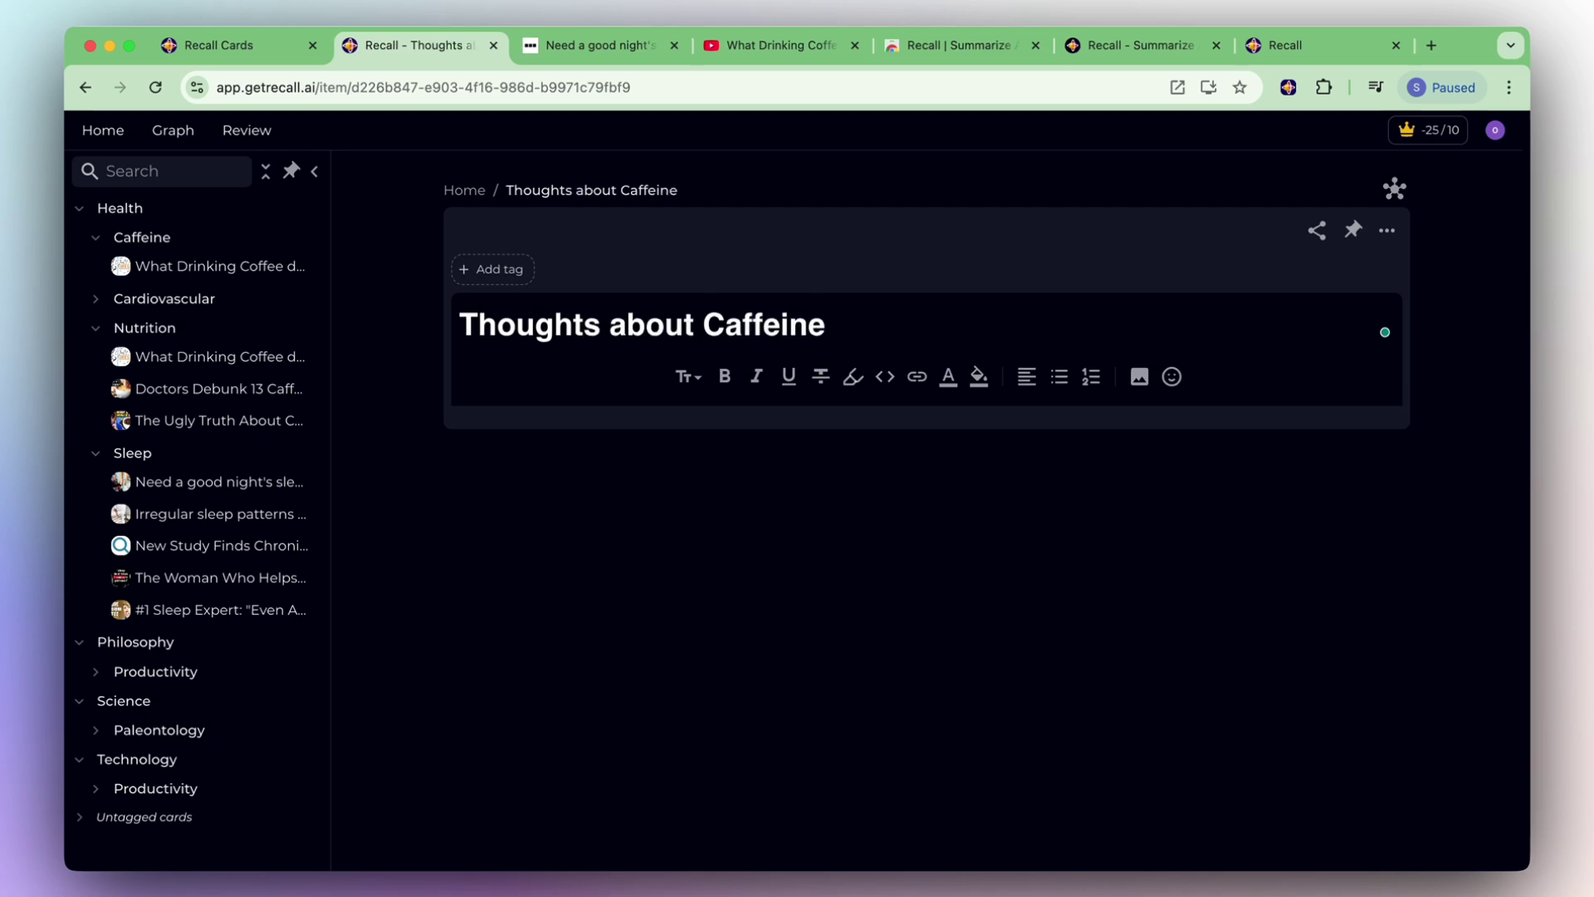
{"action": "key", "text": "Return"}
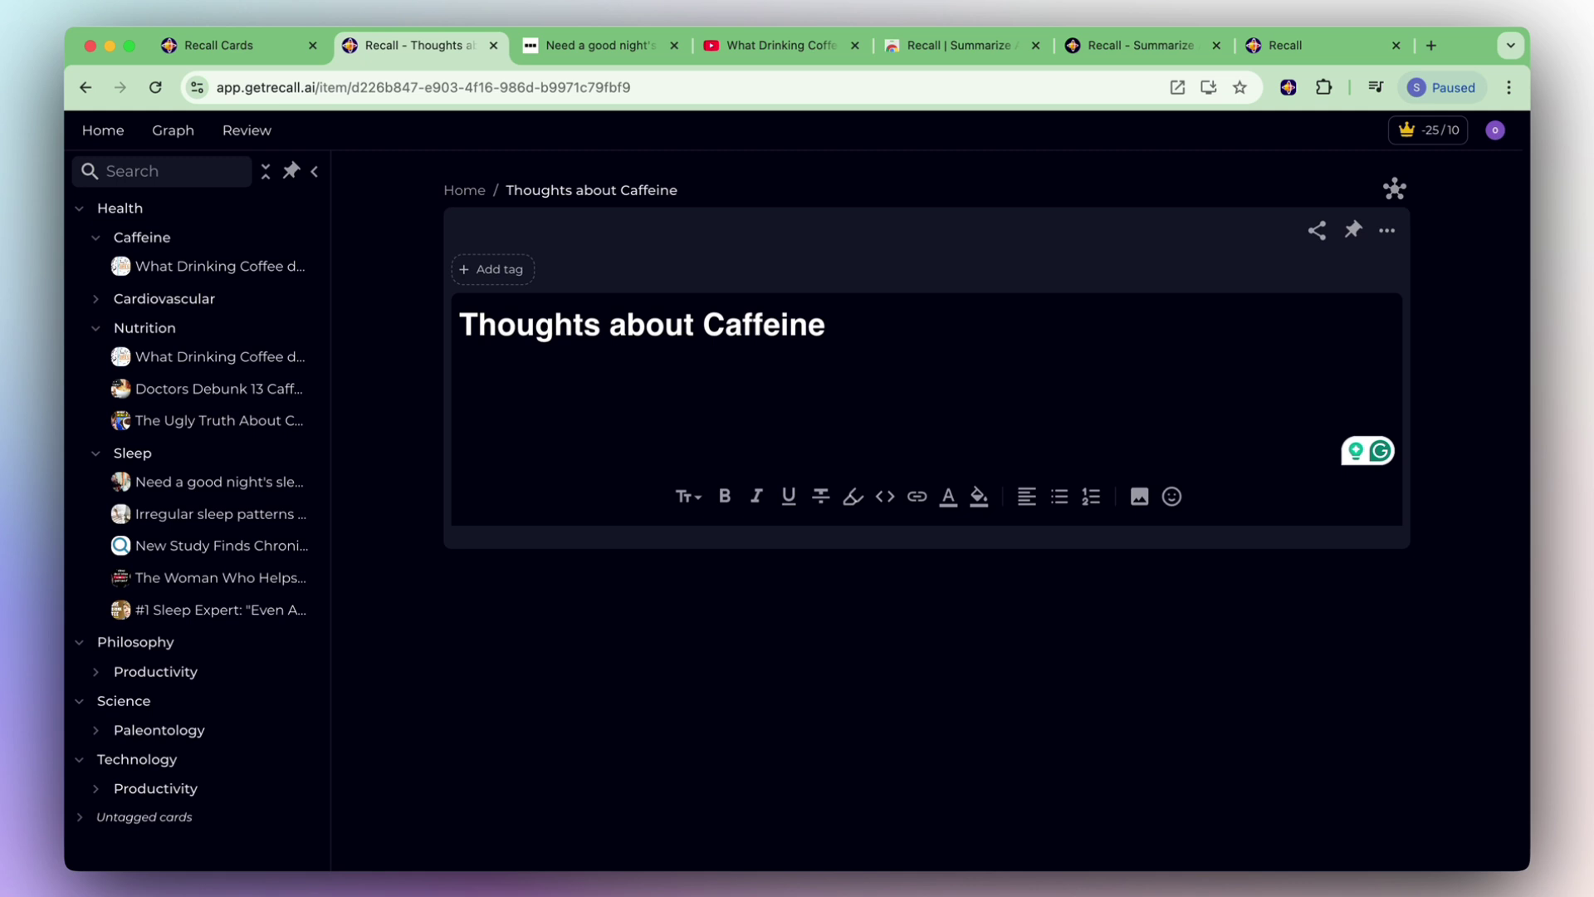
{"action": "type", "text": "[["}
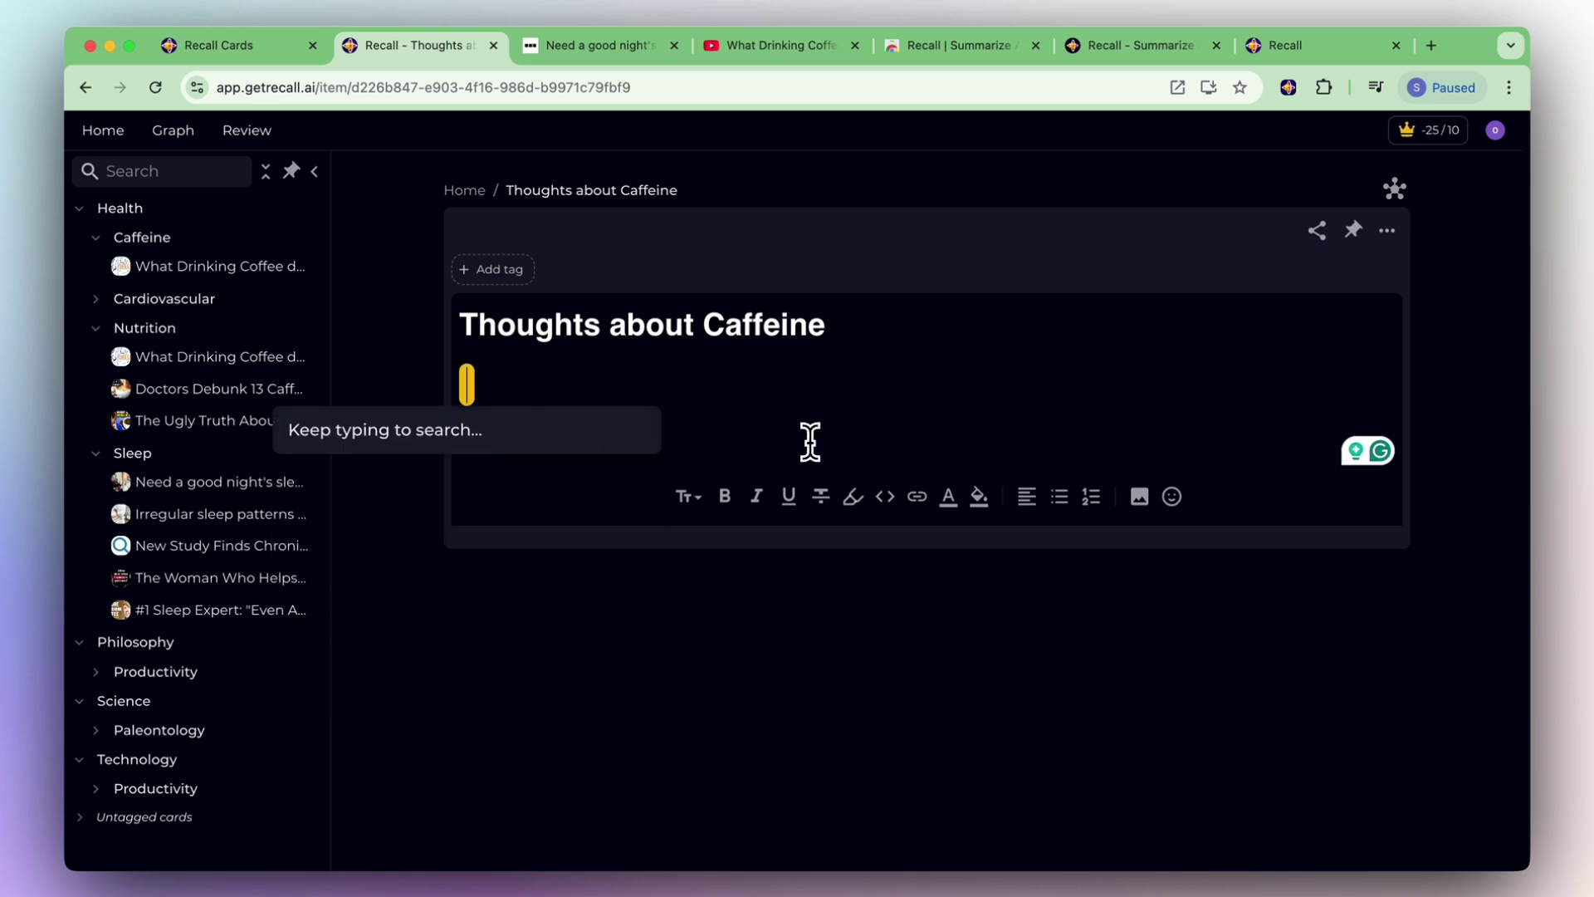
{"action": "type", "text": "caf"}
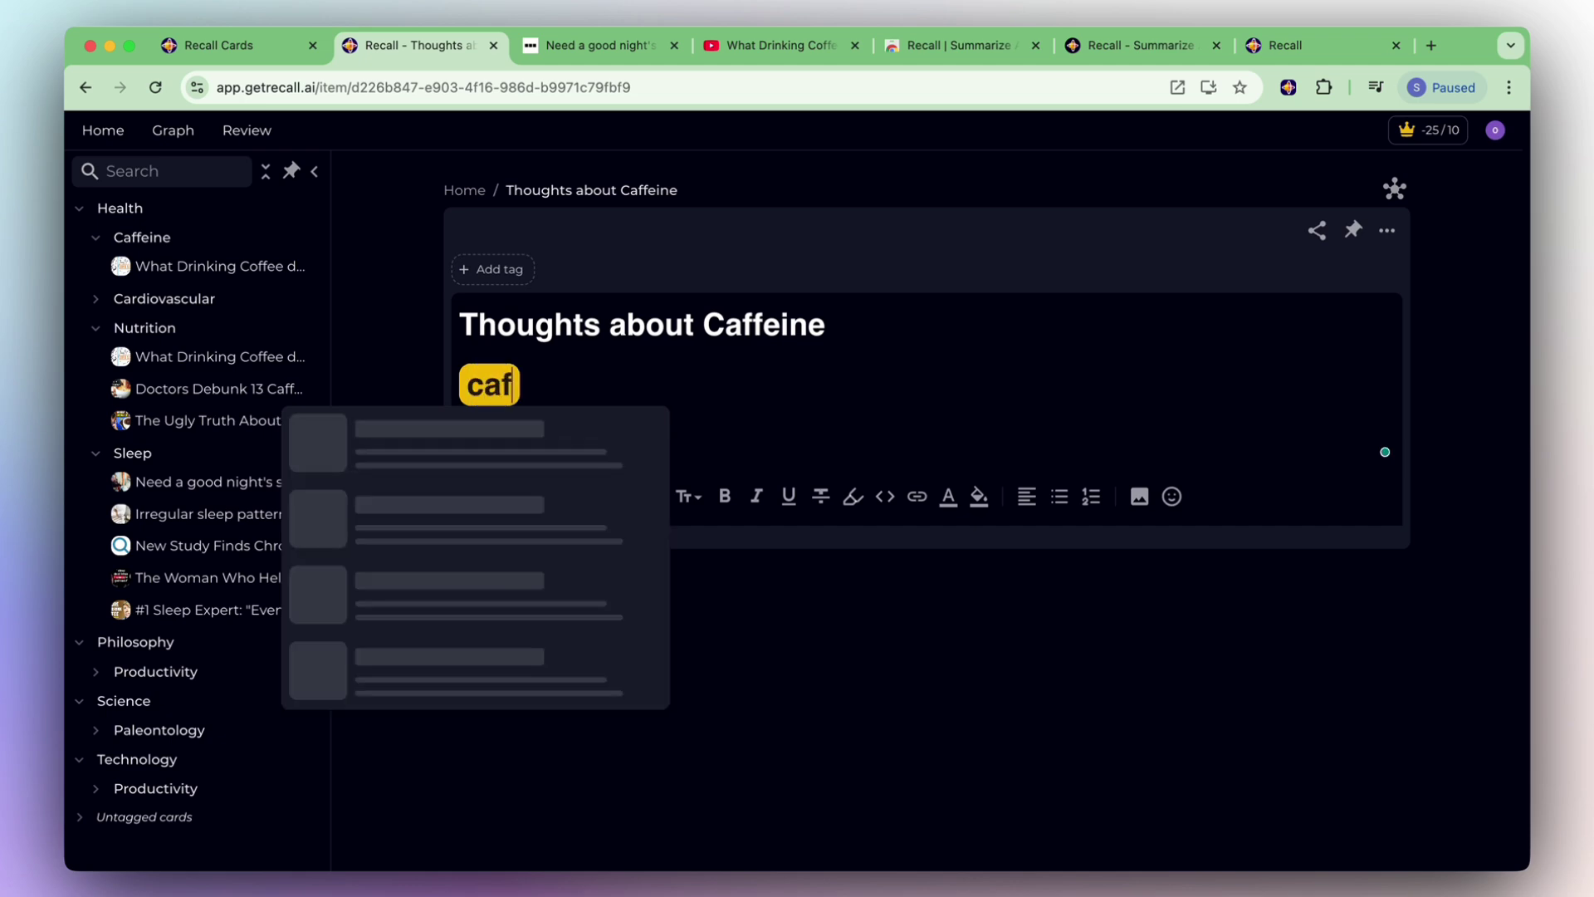
{"action": "type", "text": " c"}
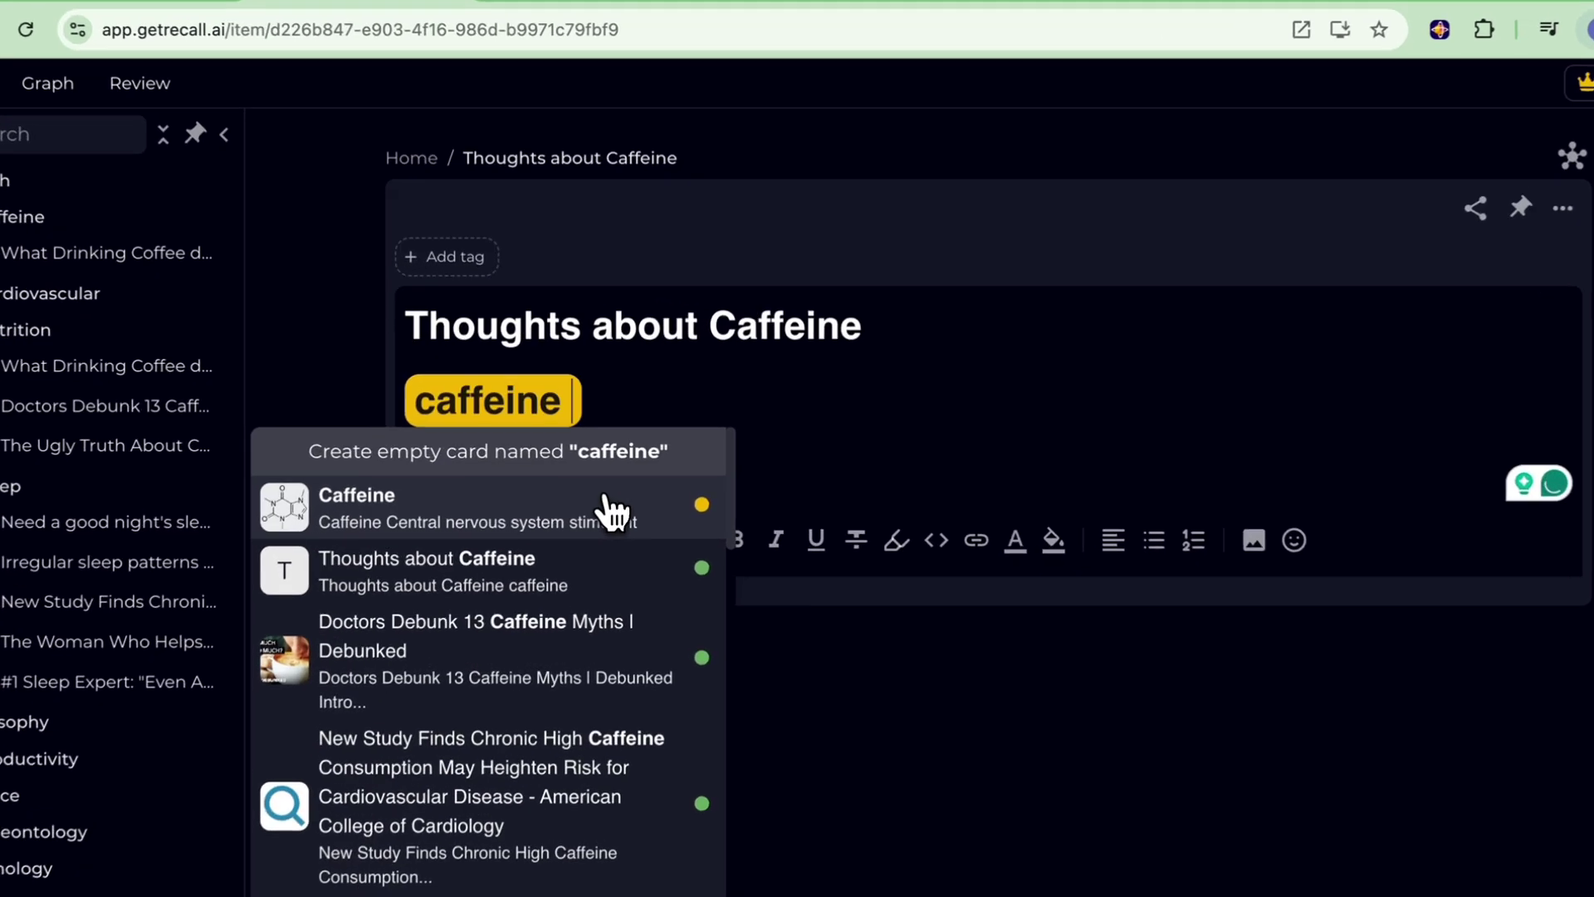
{"action": "left_click", "coordinate": [607, 502]}
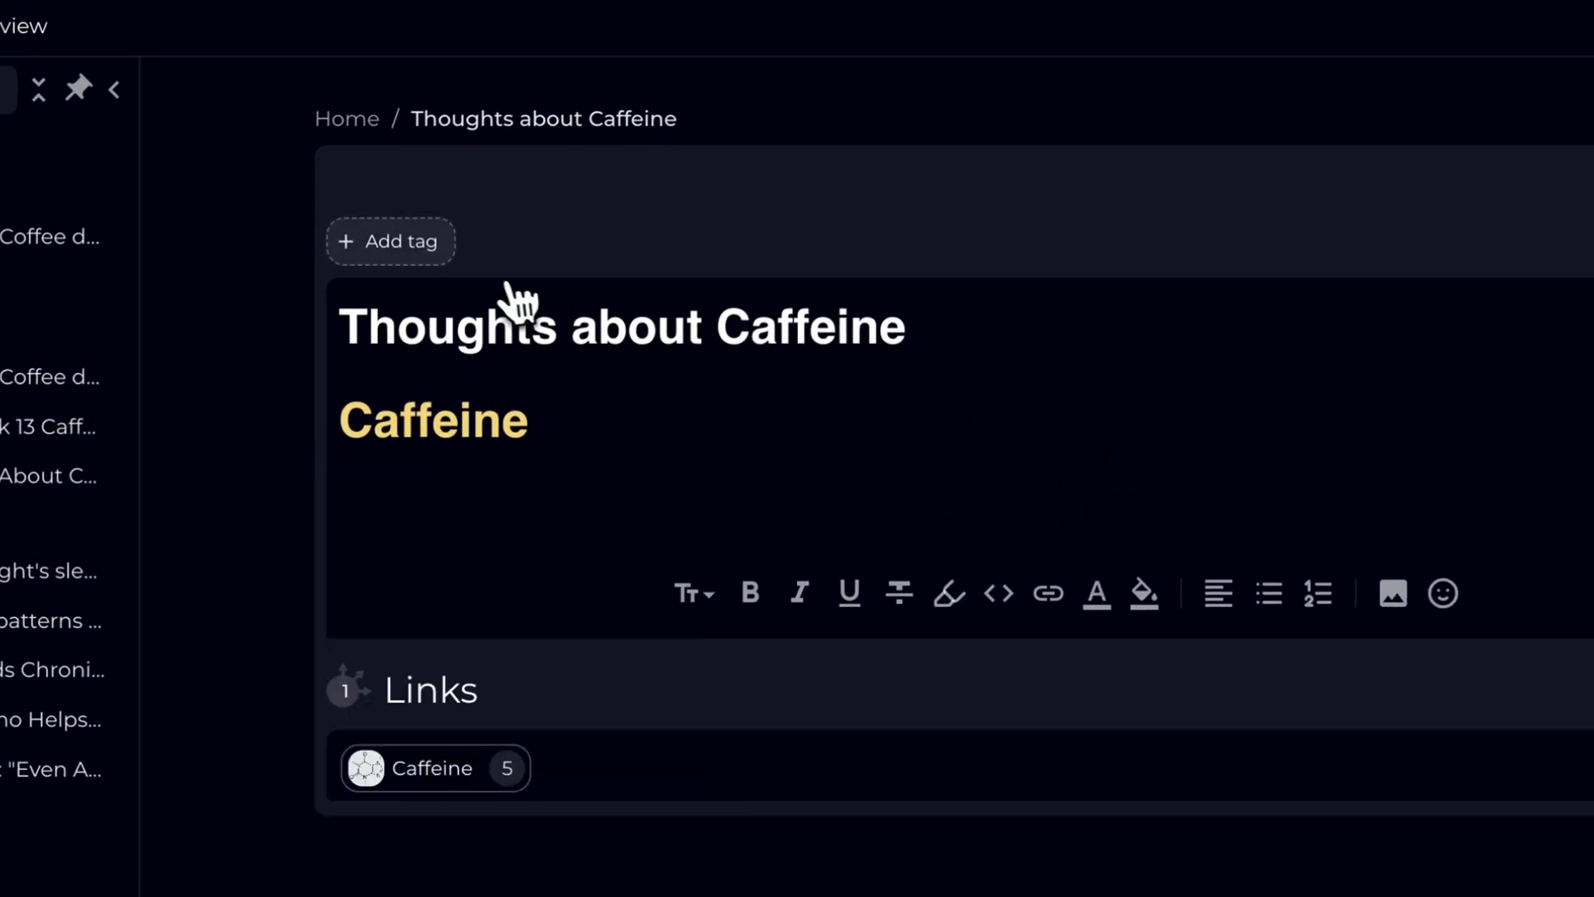
Step: Tag the note Health/Caffeine and return to the home grid
{"action": "left_click", "coordinate": [413, 253]}
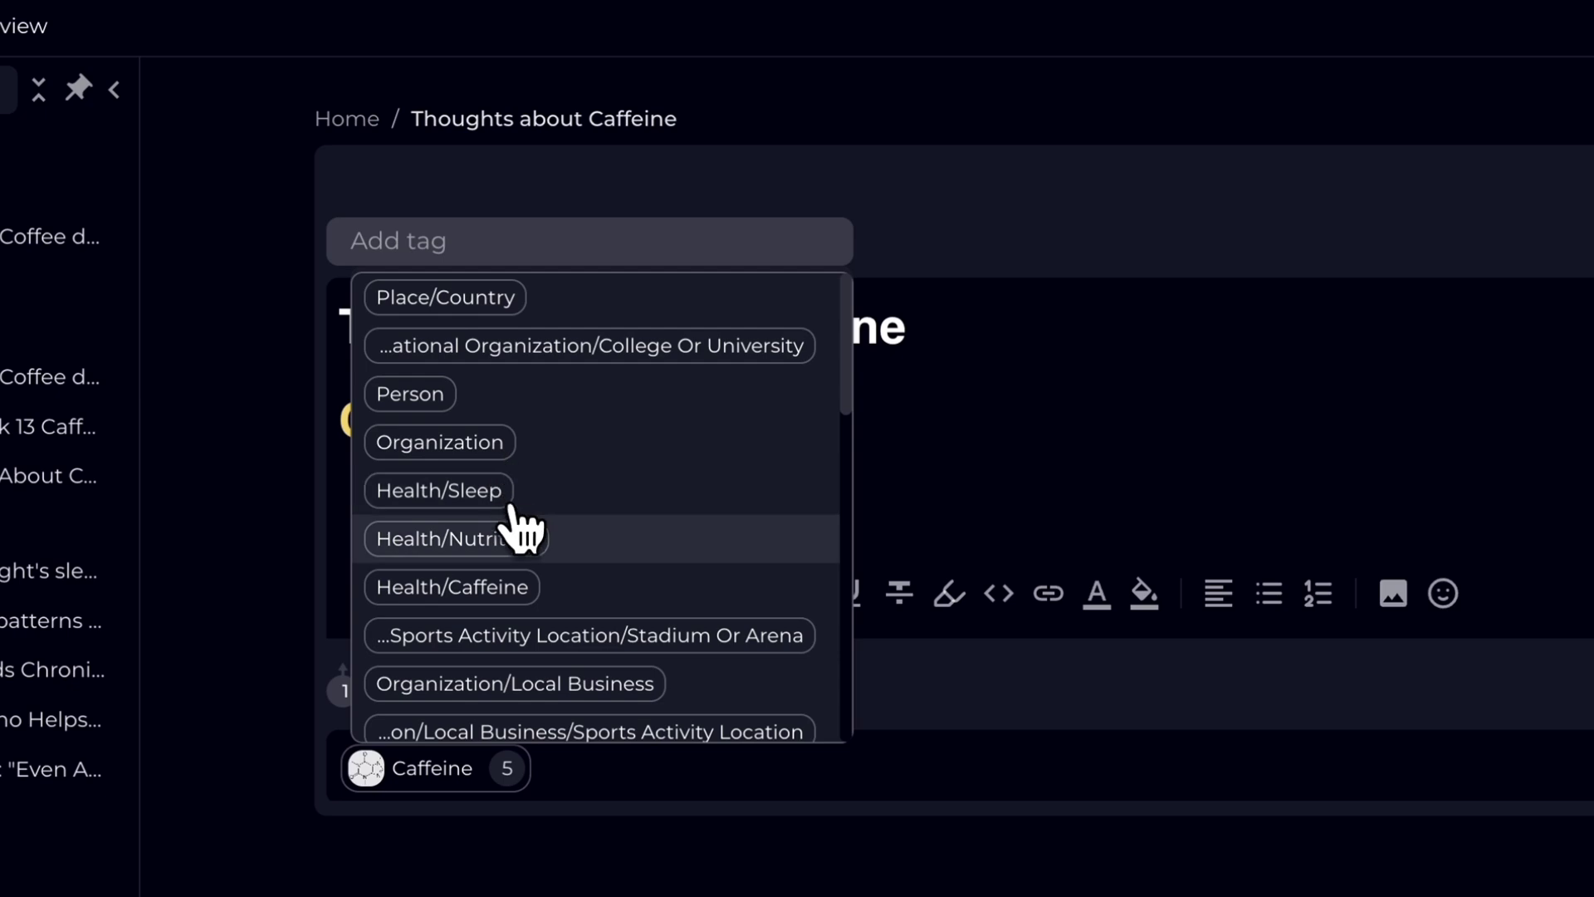
{"action": "left_click", "coordinate": [568, 597]}
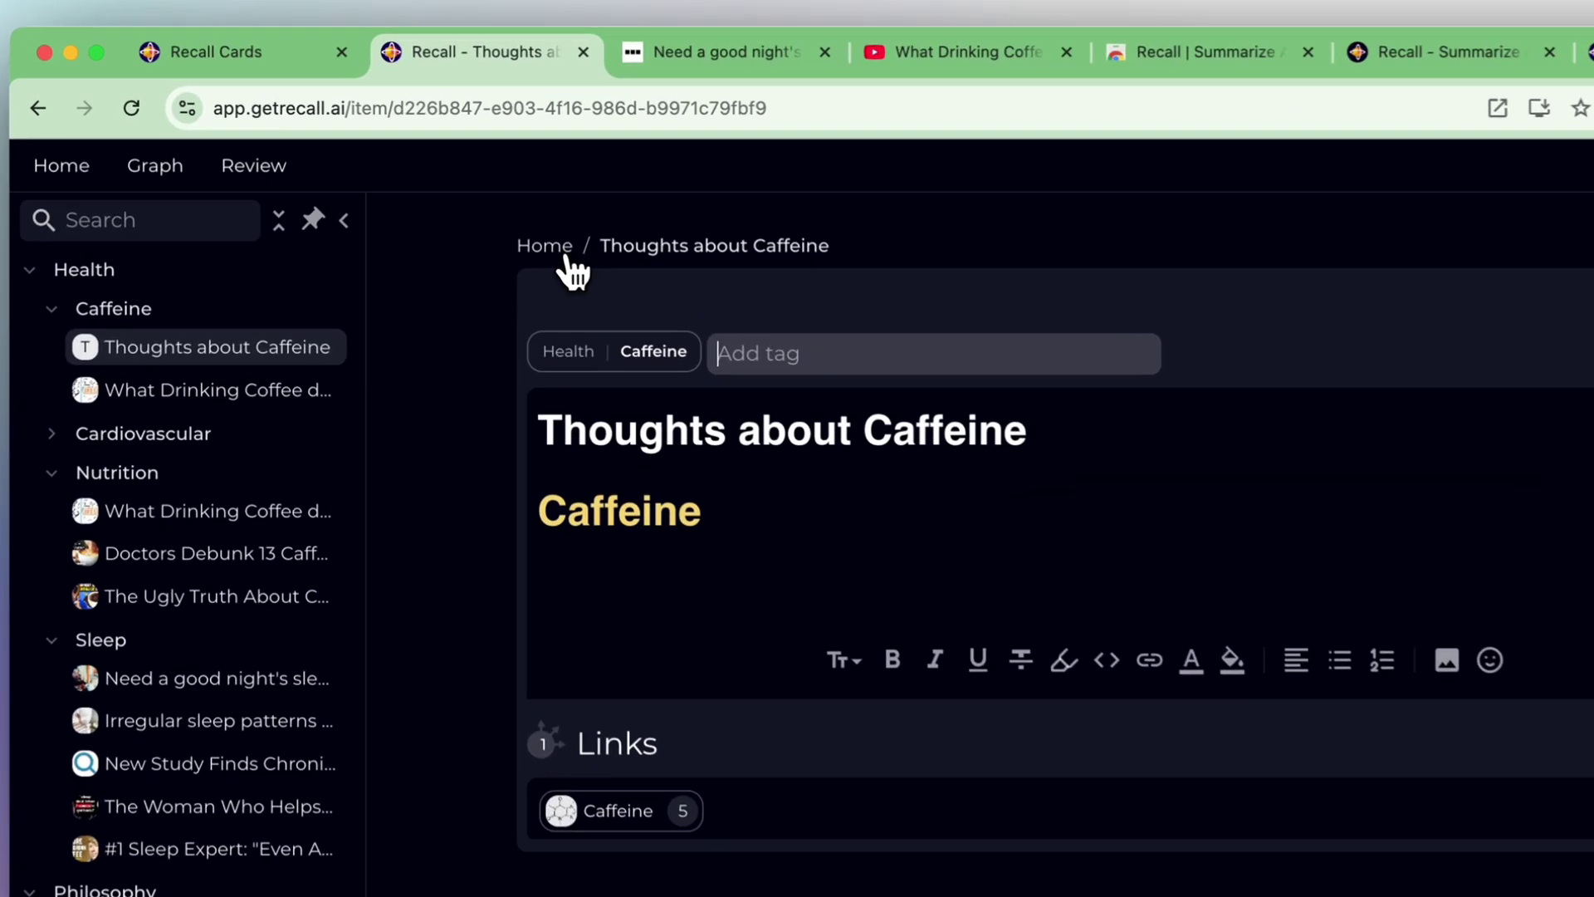
{"action": "left_click", "coordinate": [464, 190]}
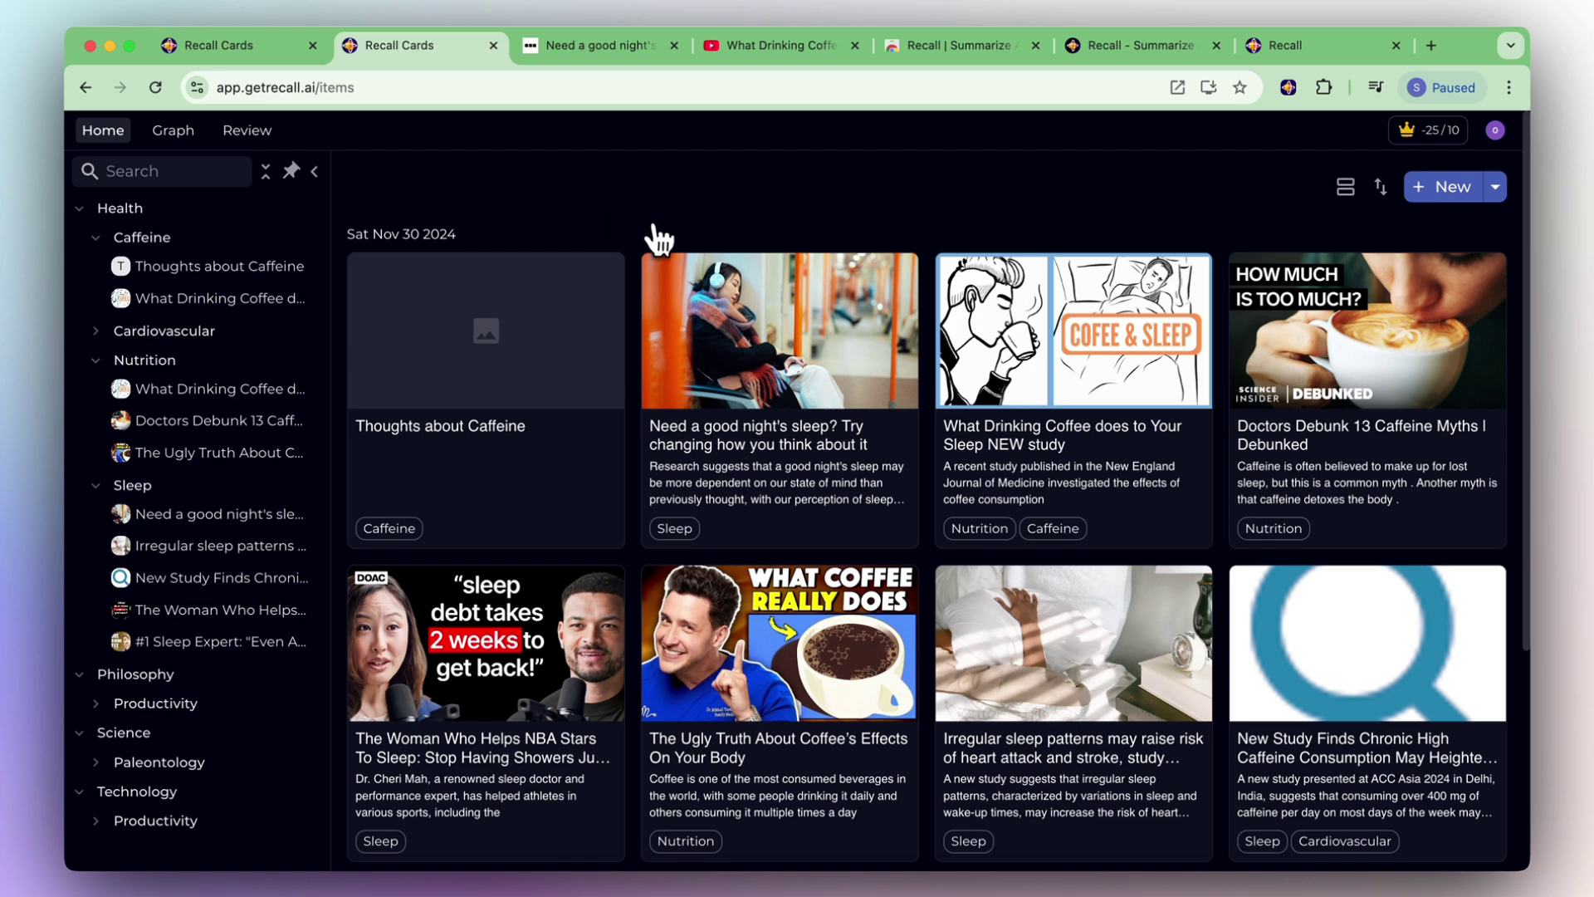
Step: Create an empty card titled 'New Contact' with the body 'Caffeine researcher'
{"action": "left_click", "coordinate": [1495, 187]}
{"action": "left_click", "coordinate": [1401, 254]}
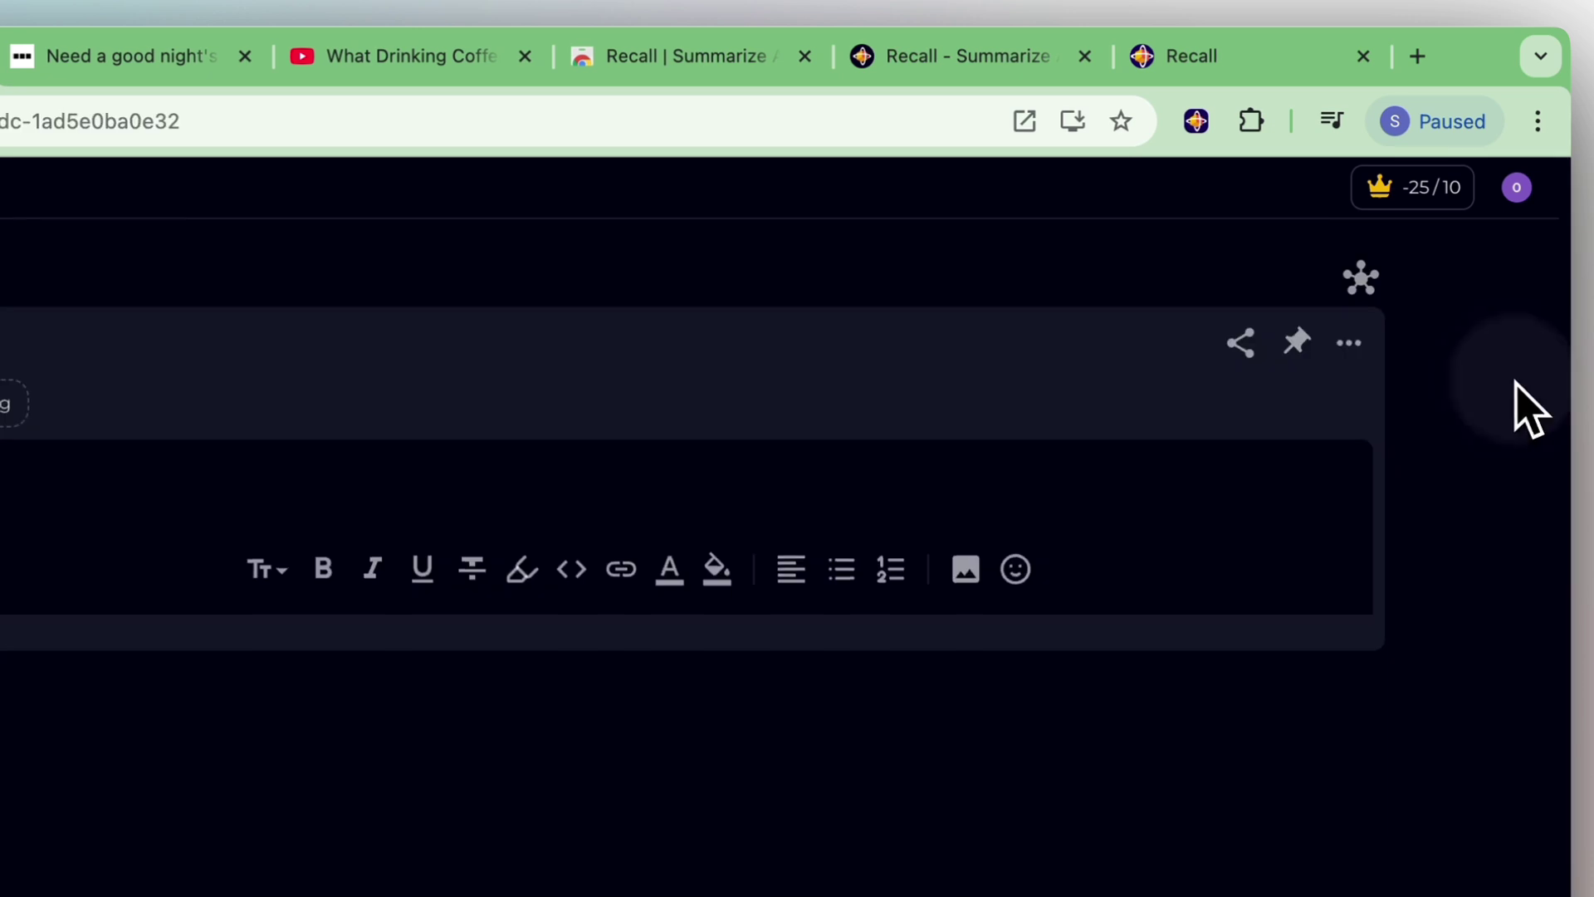
{"action": "type", "text": "New "}
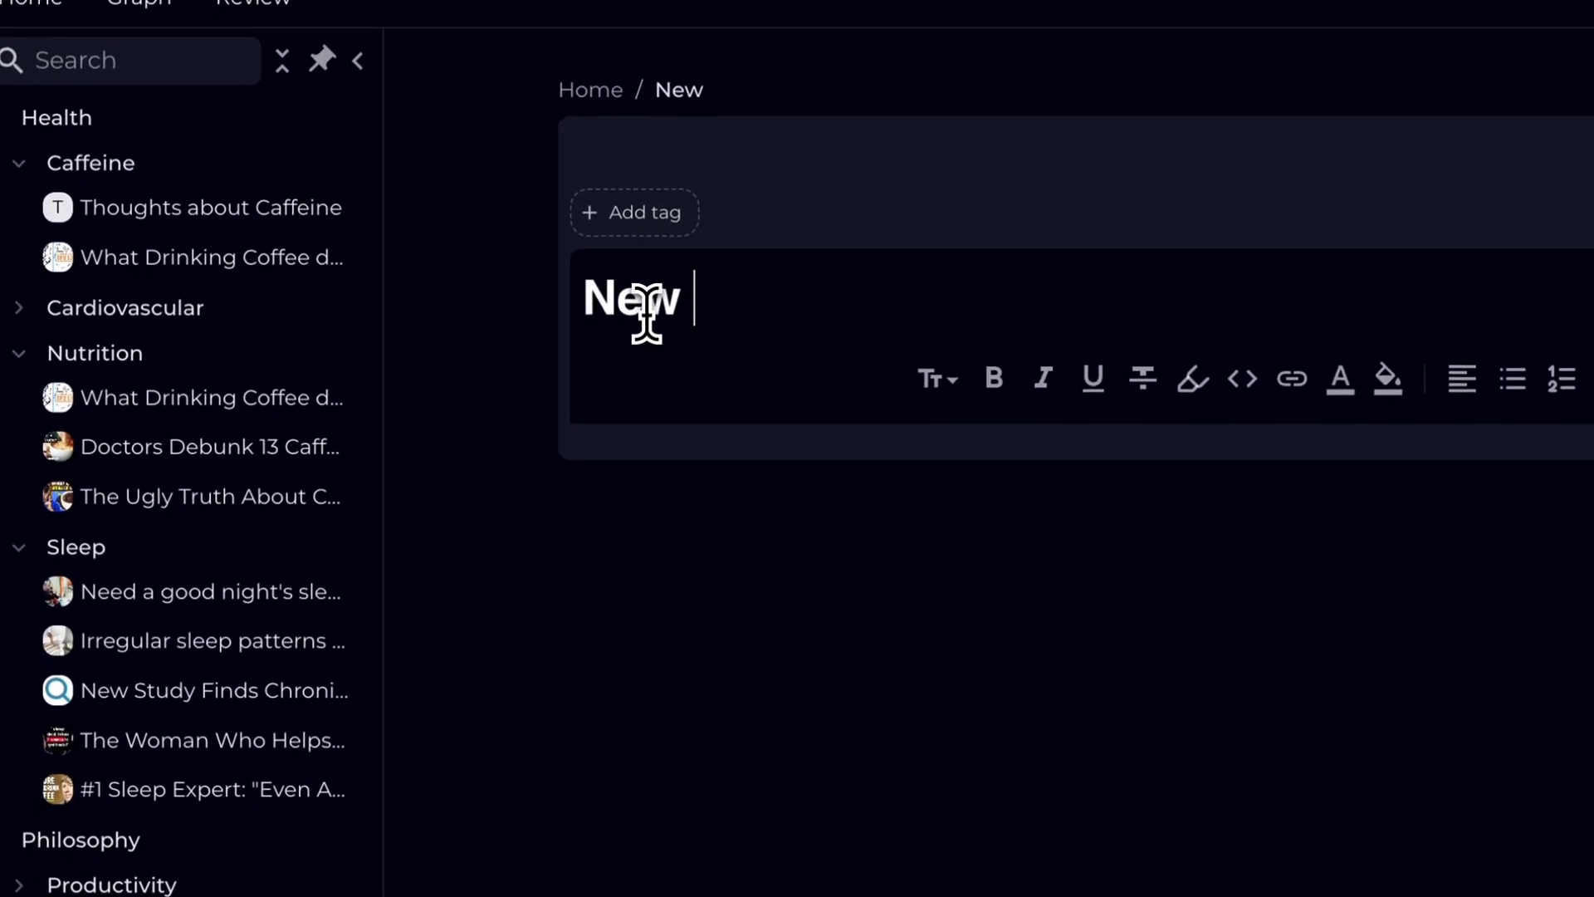
{"action": "type", "text": "Contact"}
{"action": "key", "text": "Return"}
{"action": "key", "text": "Return"}
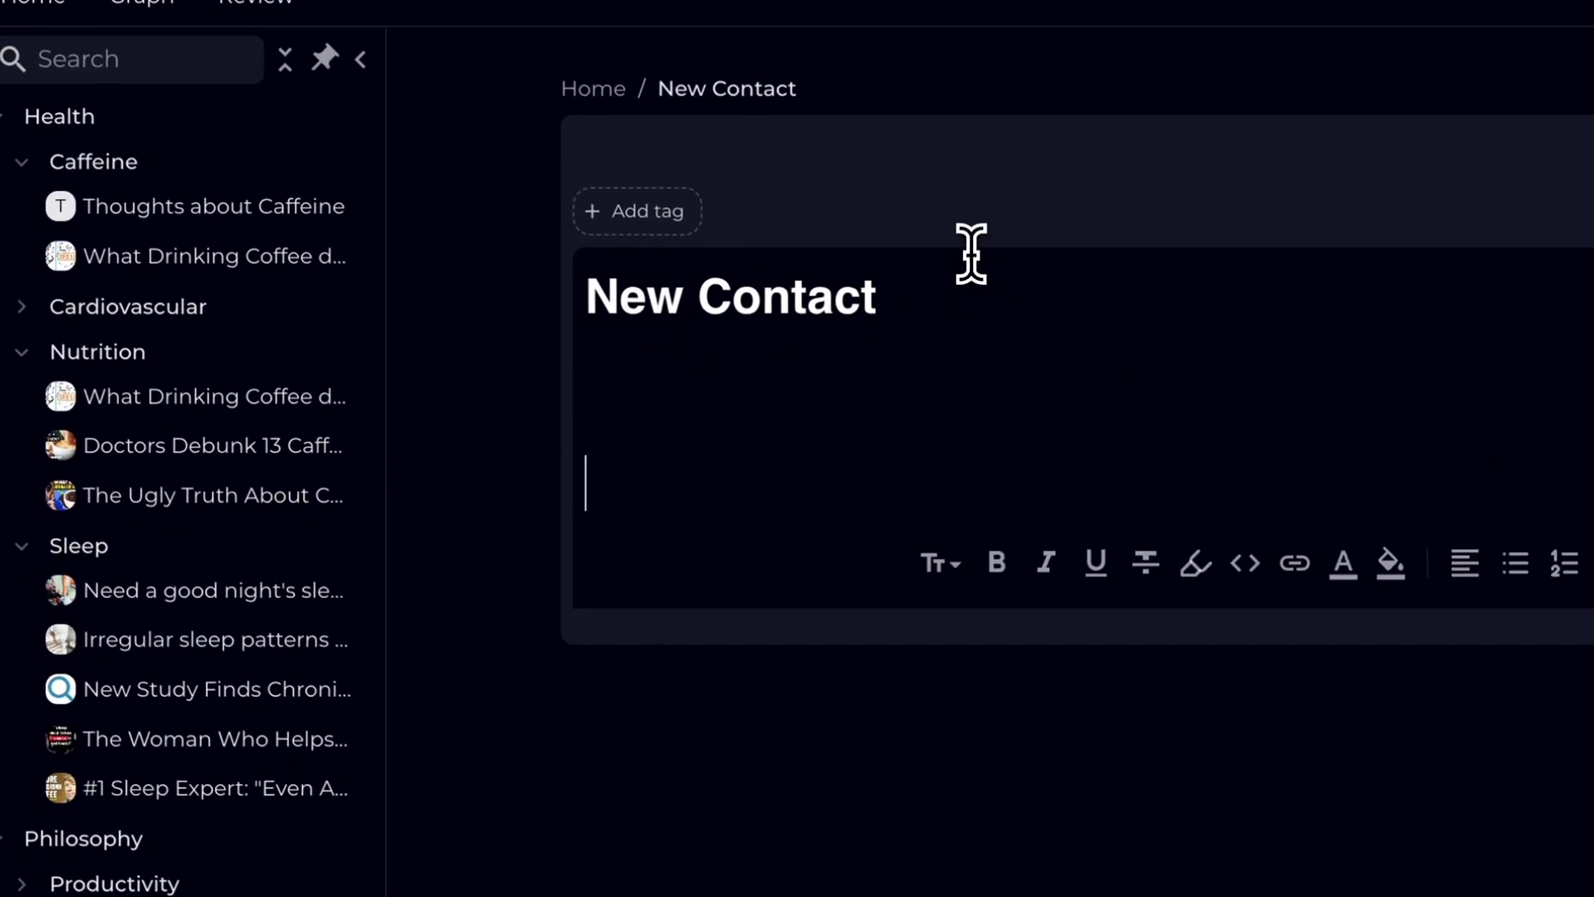
{"action": "left_click", "coordinate": [717, 370]}
{"action": "type", "text": "affeine"}
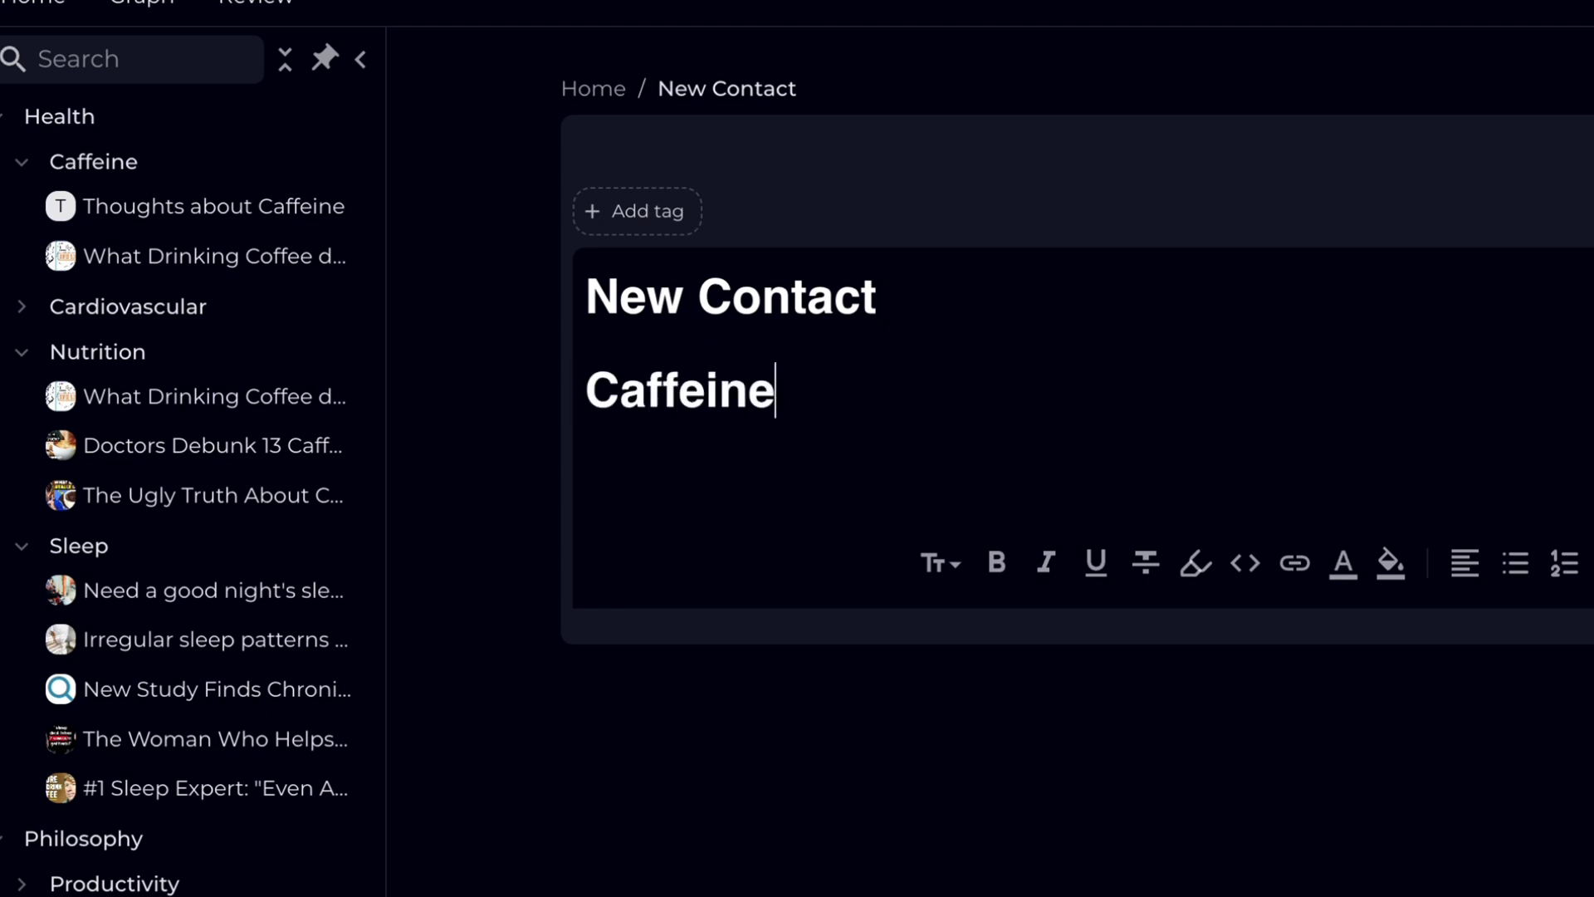
{"action": "type", "text": " researcher"}
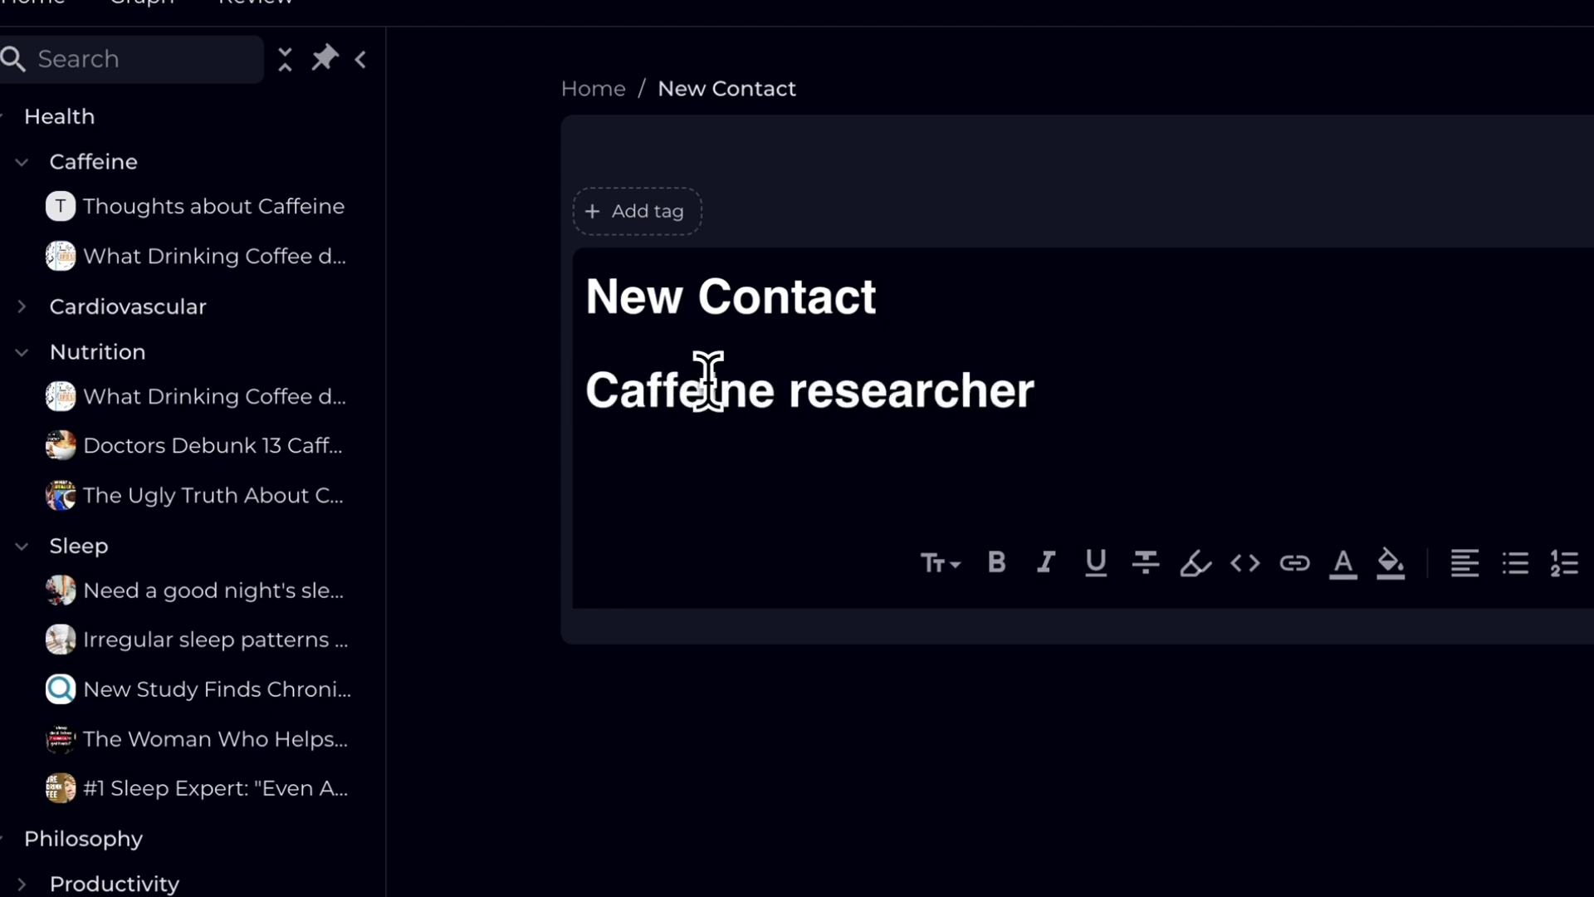
Step: Link the word Caffeine to the Caffeine card and tag the contact Person
{"action": "left_click_drag", "start_coordinate": [777, 388], "coordinate": [587, 390]}
{"action": "left_click", "coordinate": [873, 320]}
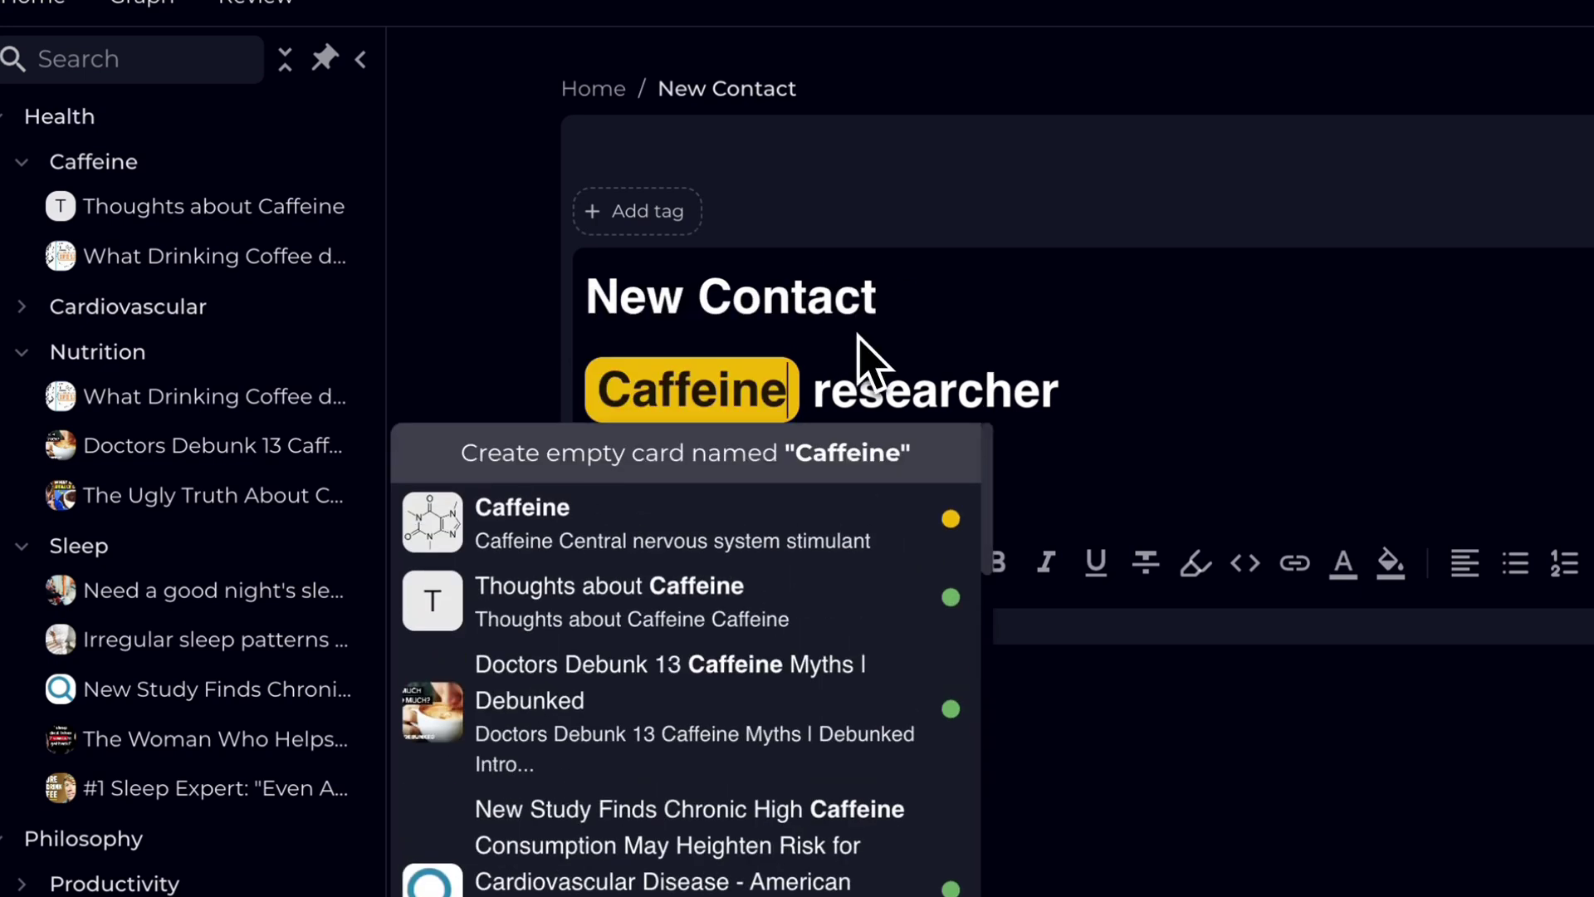
{"action": "left_click", "coordinate": [747, 519]}
{"action": "left_click", "coordinate": [652, 218]}
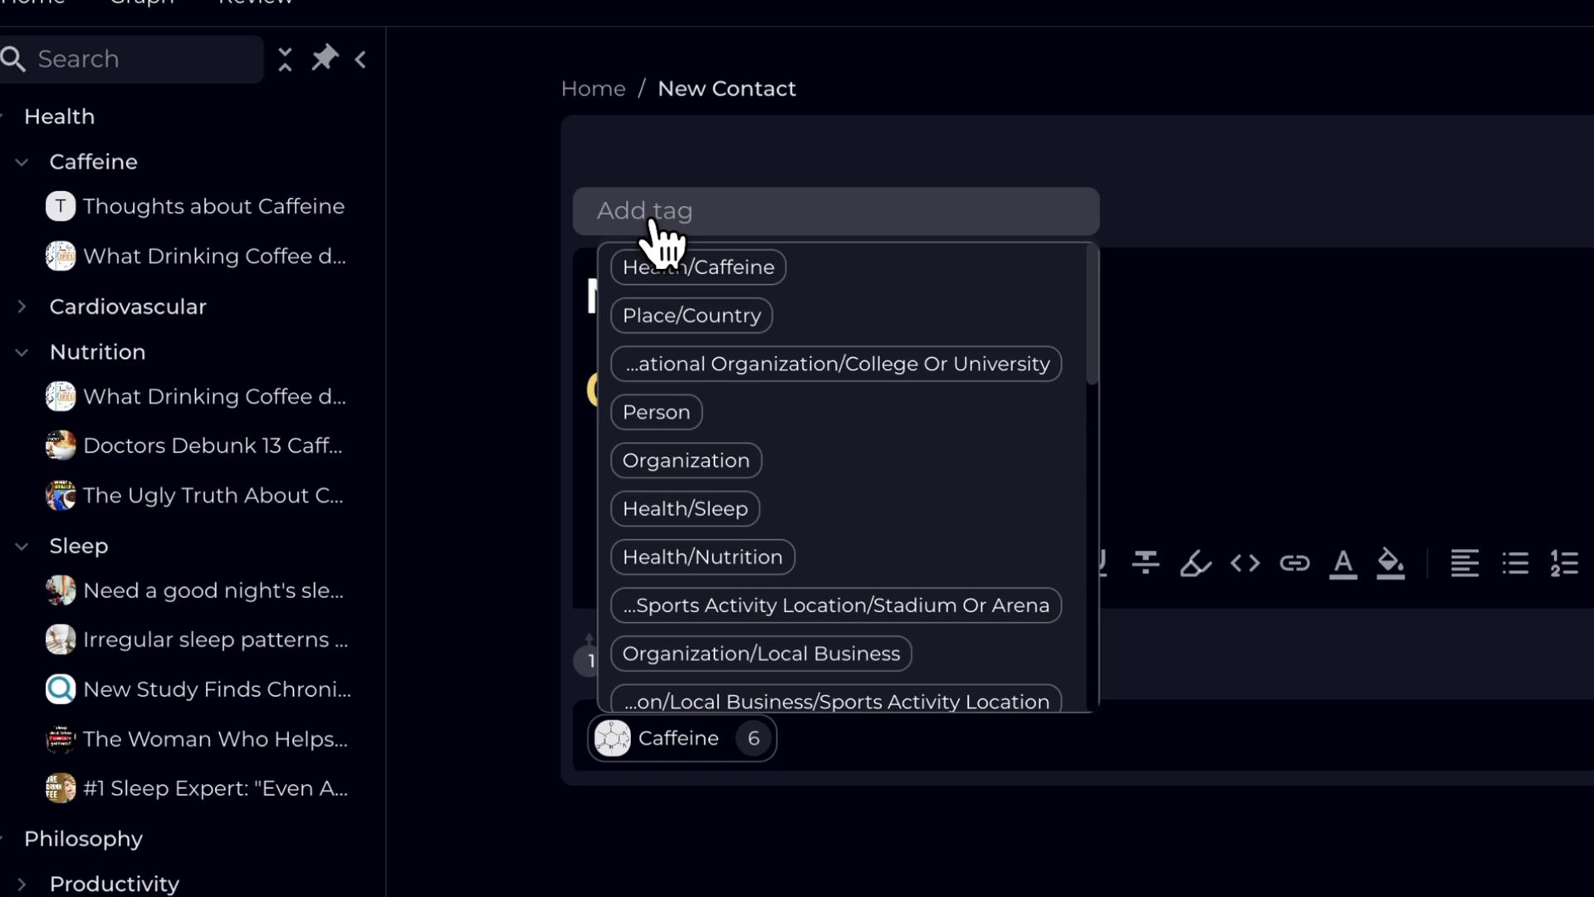
{"action": "type", "text": "Person"}
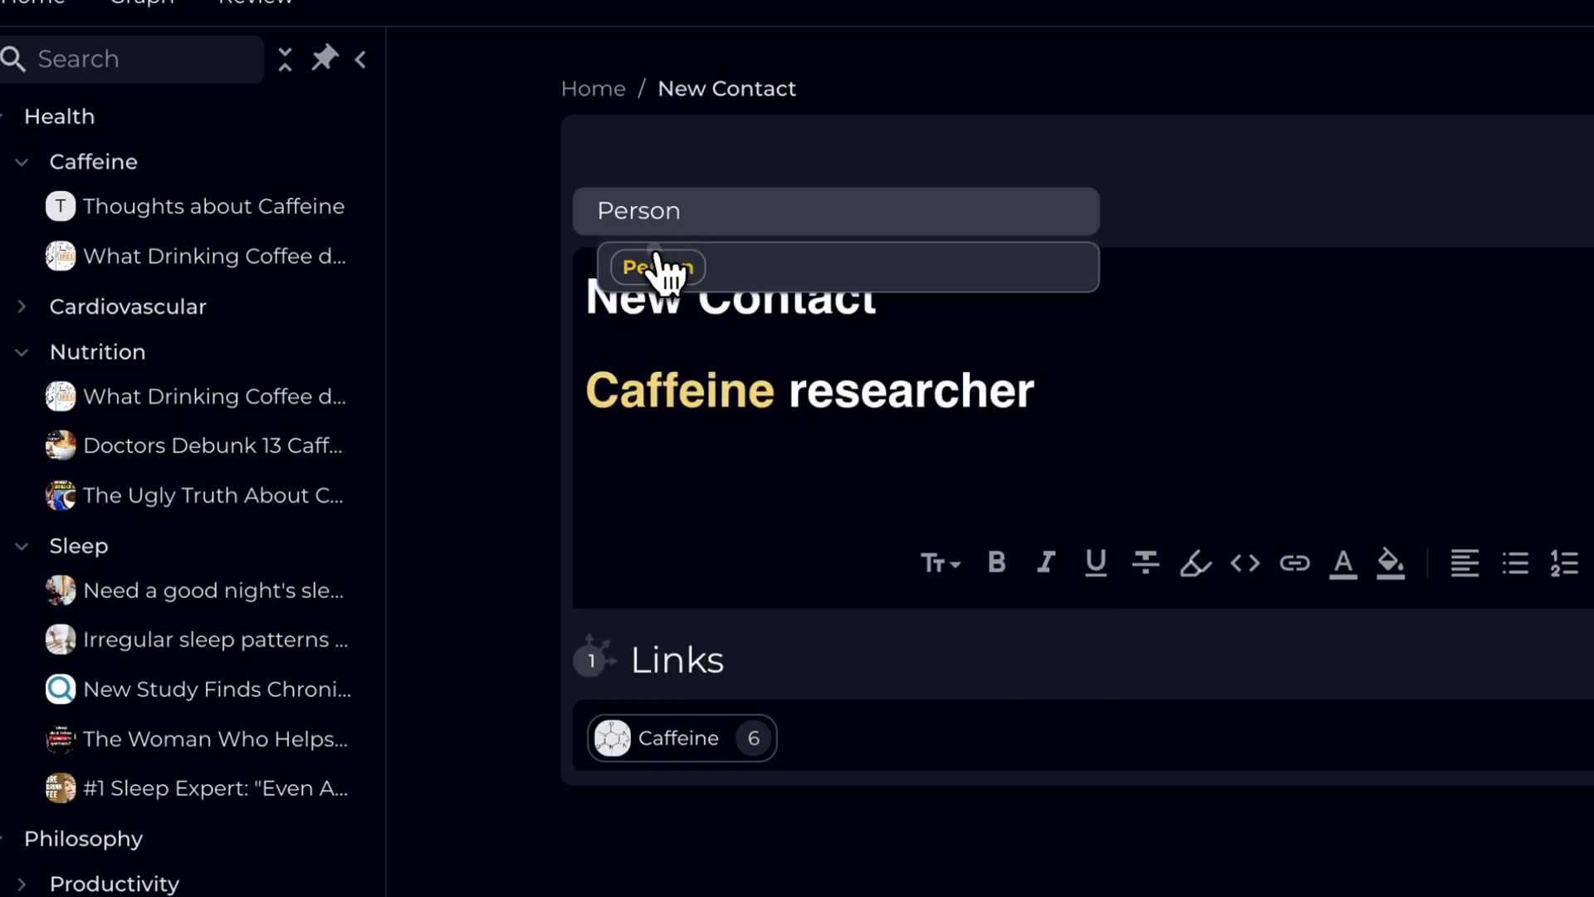
{"action": "left_click", "coordinate": [660, 267]}
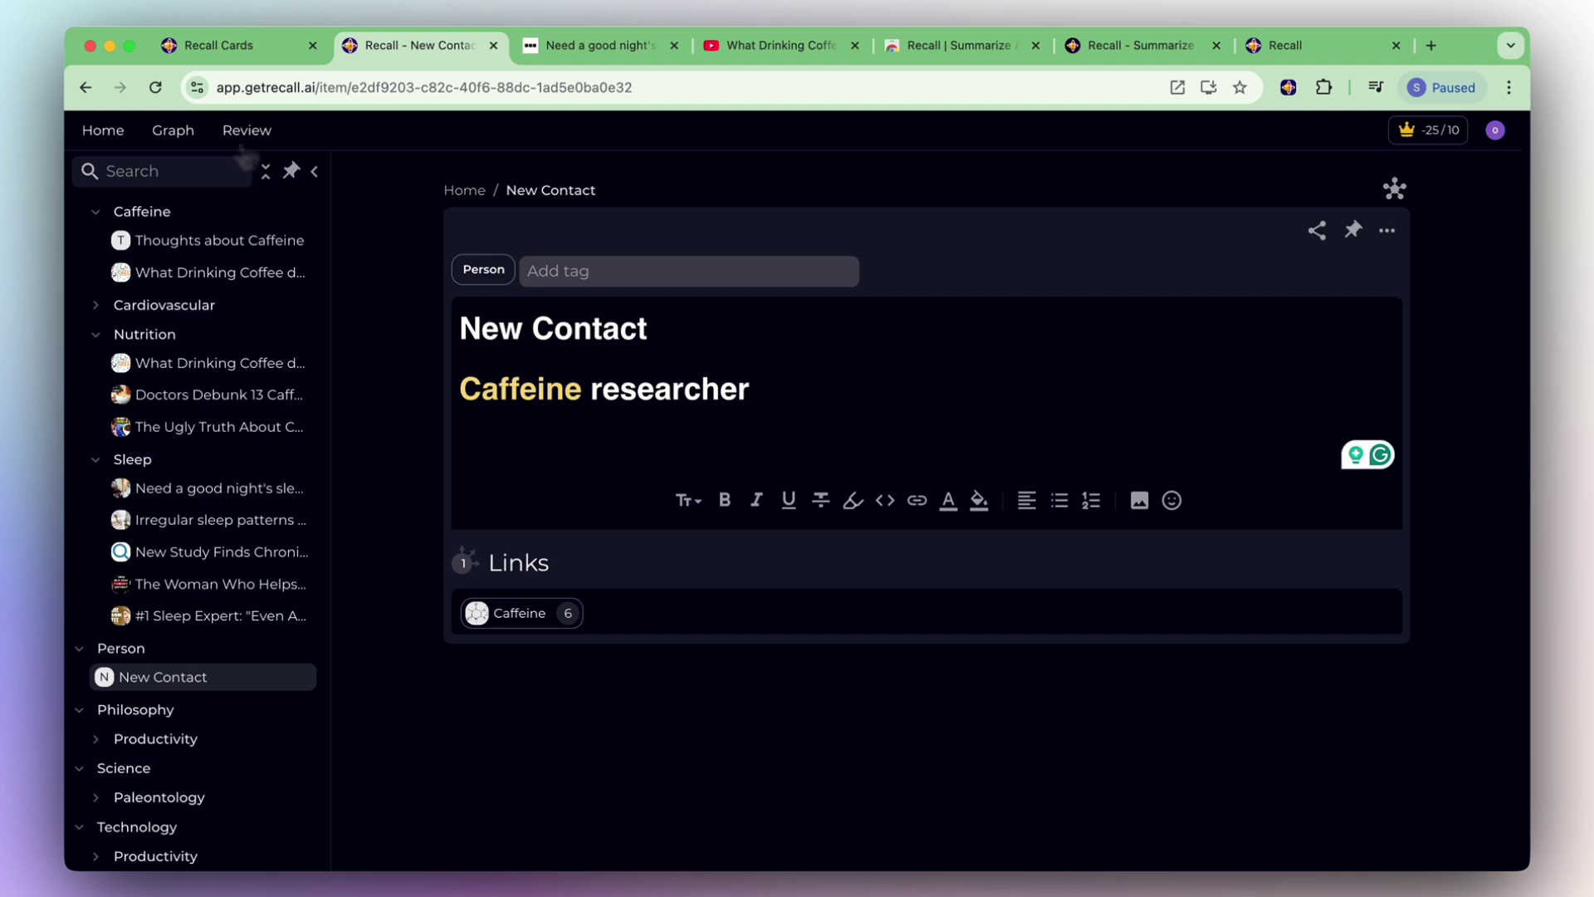
Step: Open the knowledge graph and zoom in on the linked card clusters
{"action": "left_click", "coordinate": [172, 130]}
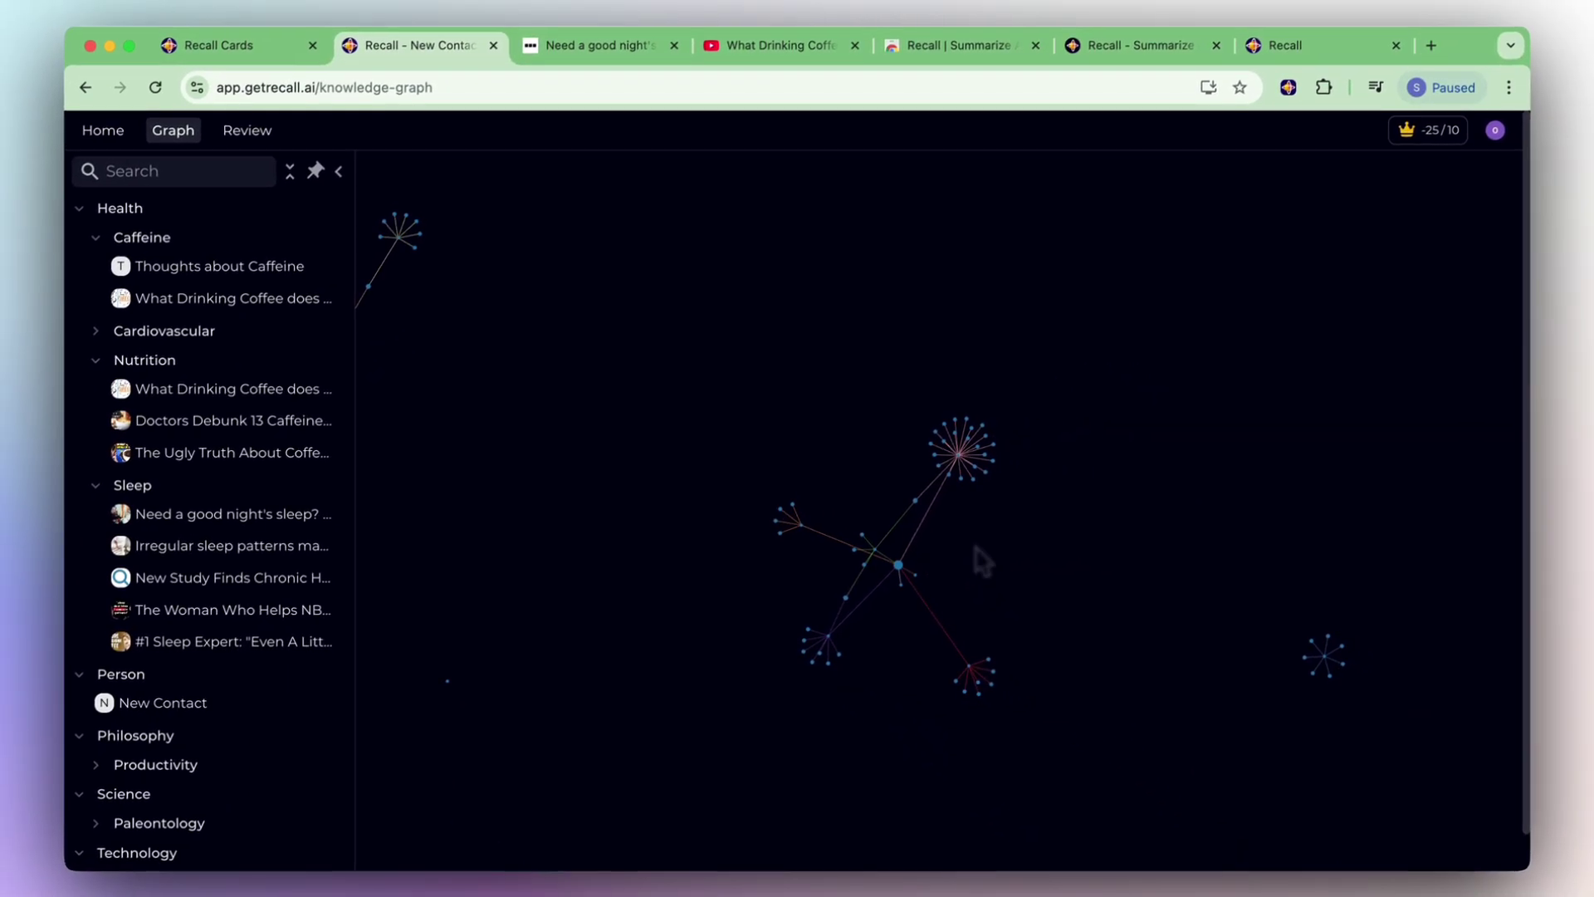
{"action": "scroll", "coordinate": [976, 548], "scroll_direction": "up", "scroll_amount": 3}
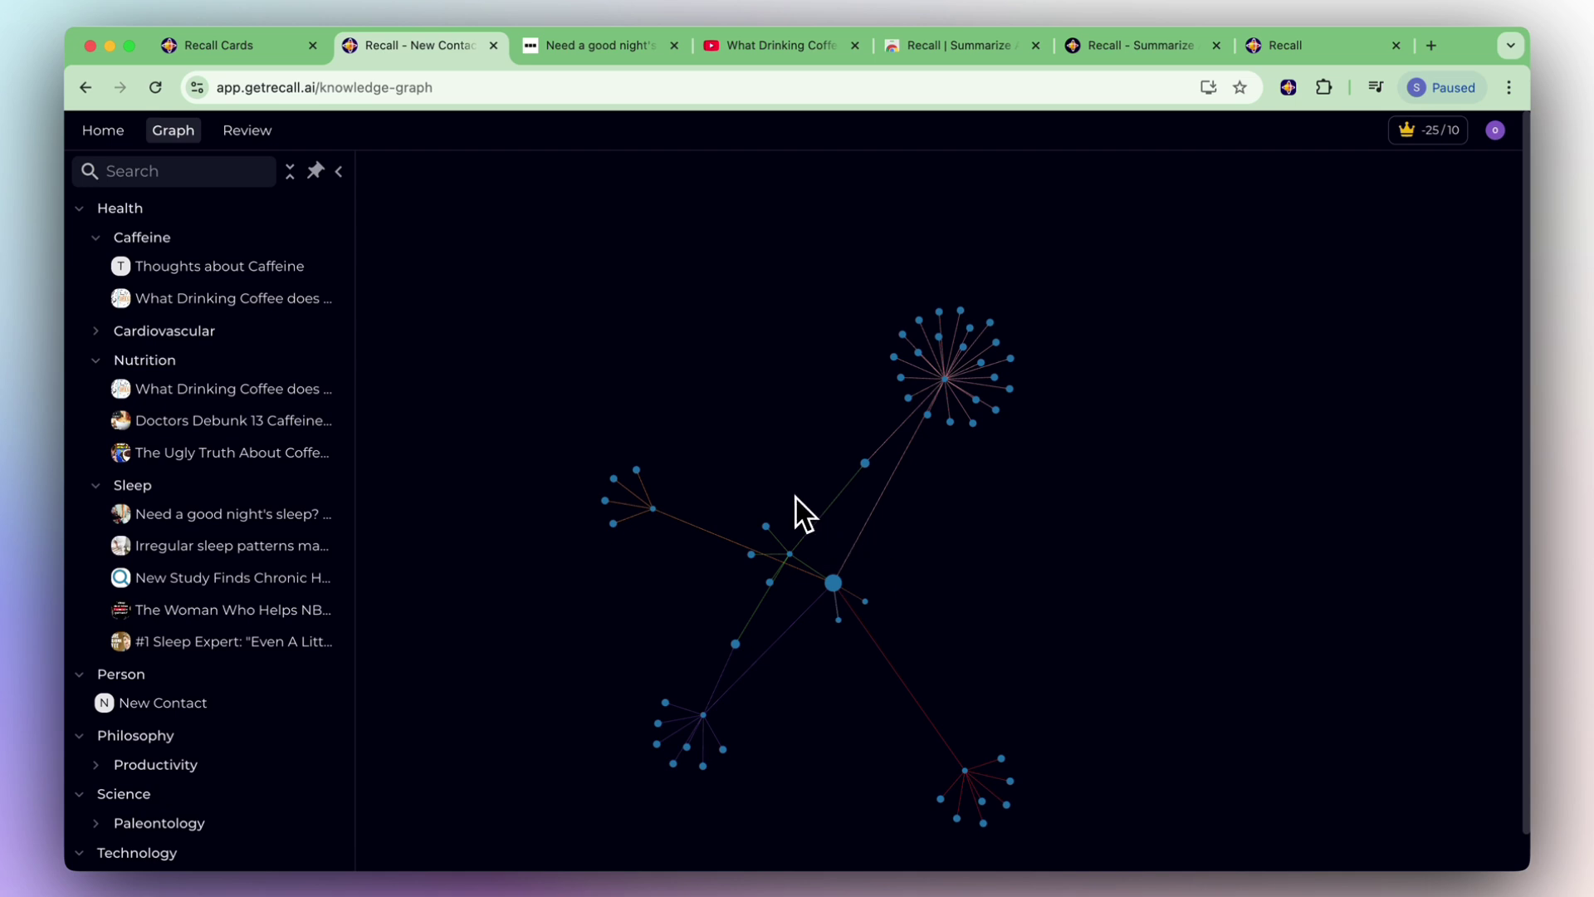